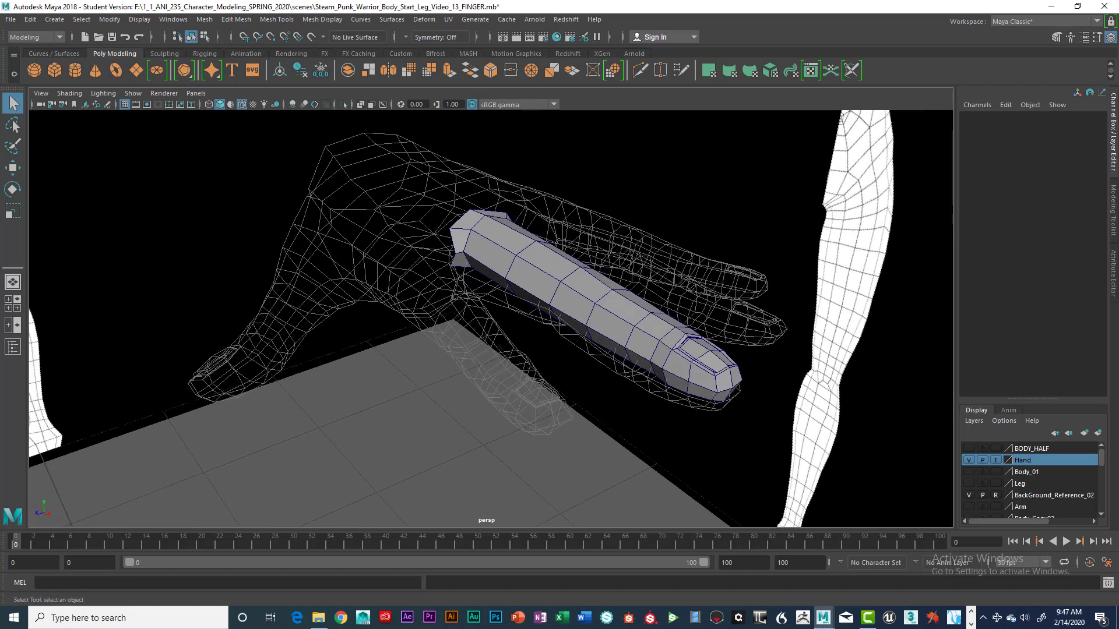
Examine the hand poses in the Exercise_Hand01.png reference photo and move its window off the modeling workspace
{"action": "left_click_drag", "start_coordinate": [1118, 117], "coordinate": [732, 84]}
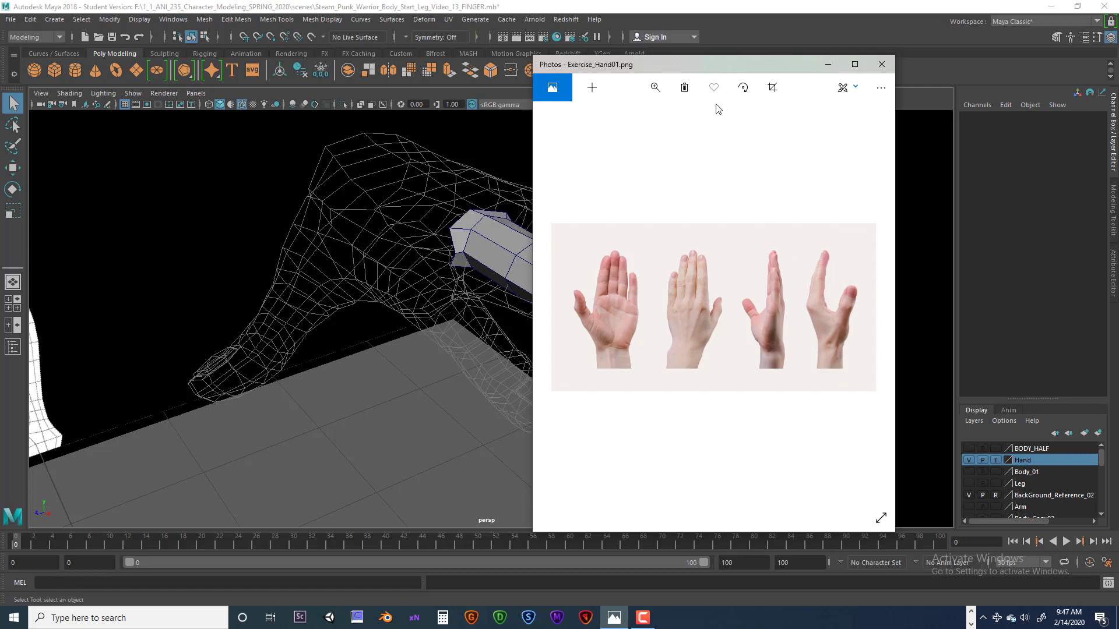
{"action": "left_click_drag", "start_coordinate": [649, 61], "coordinate": [599, 56]}
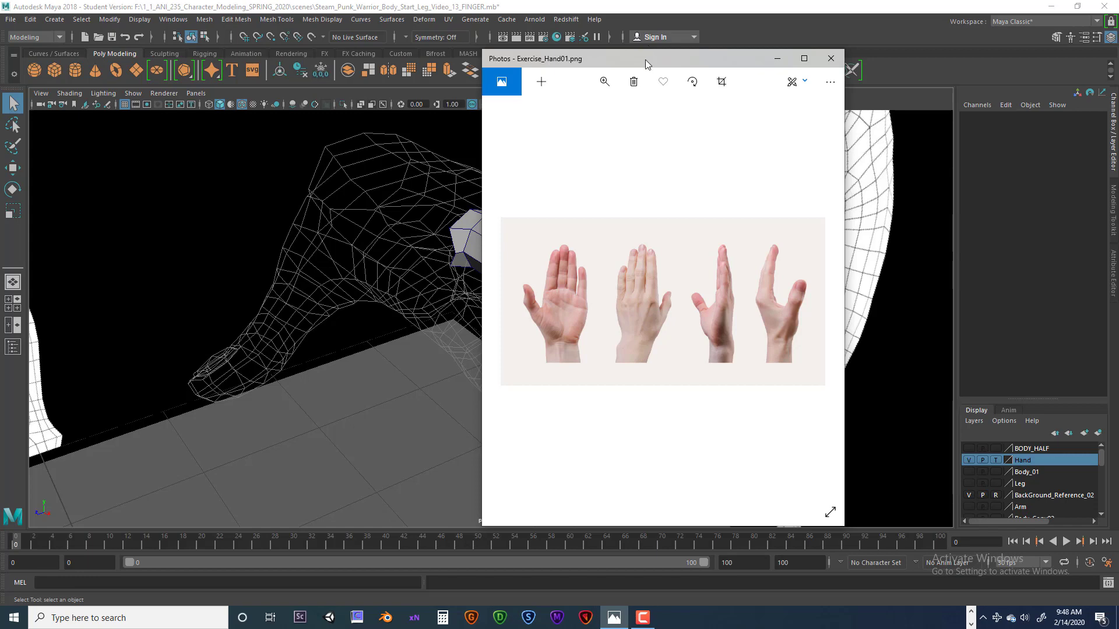
{"action": "left_click_drag", "start_coordinate": [645, 59], "coordinate": [1118, 58]}
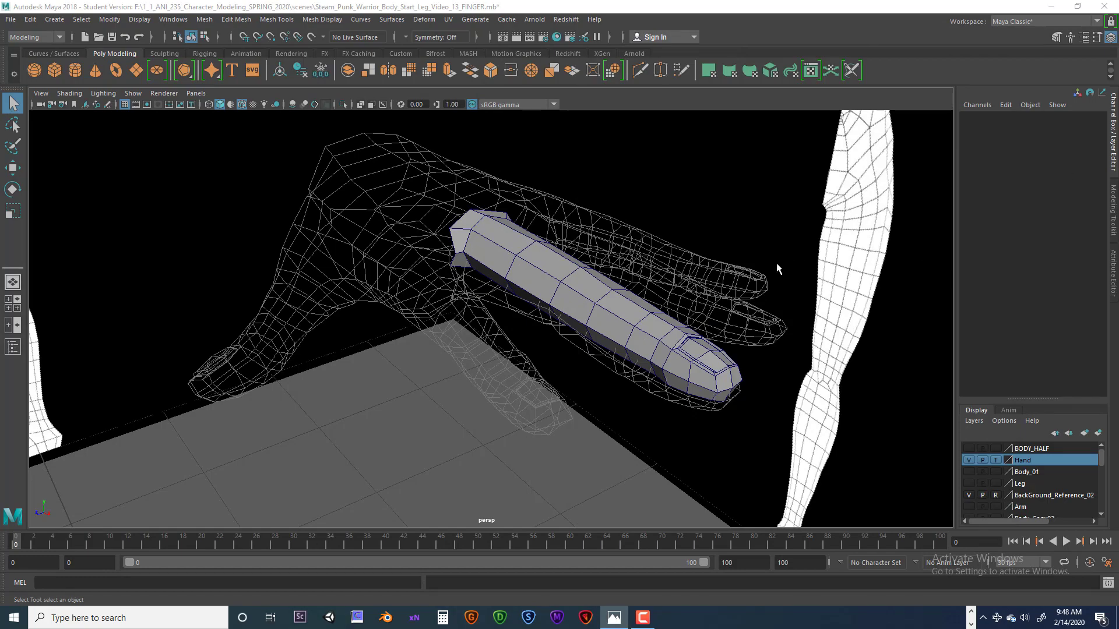
In the top view, insert two edge loops in the finger mesh, one on each side of the joint nearest the fingertip
{"action": "left_click_drag", "start_coordinate": [646, 380], "coordinate": [641, 348], "text": "alt"}
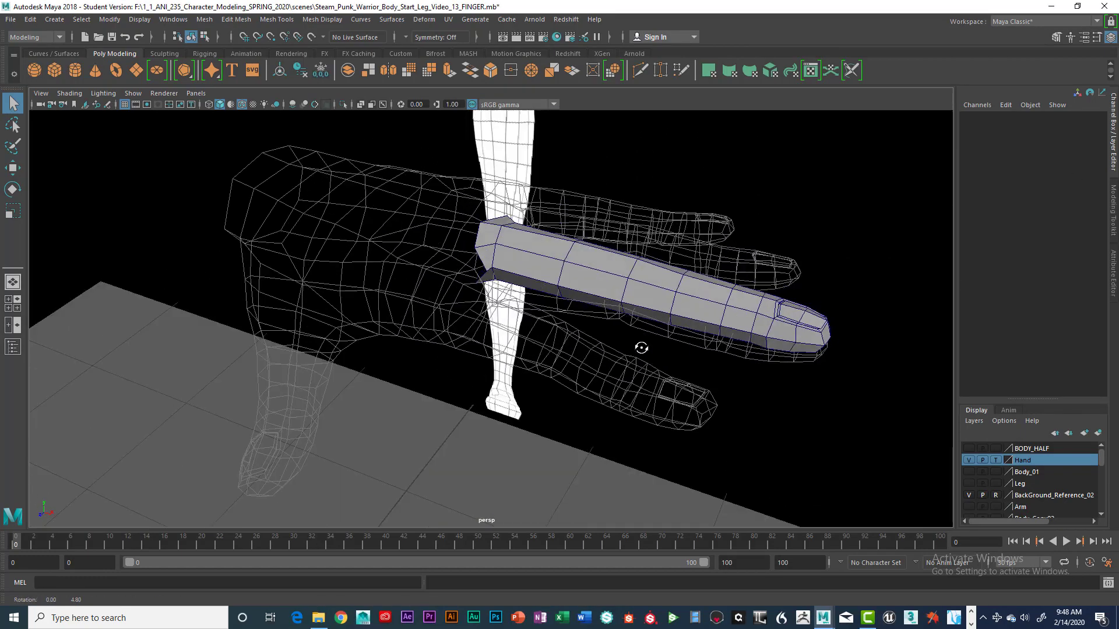
{"action": "key", "text": "space"}
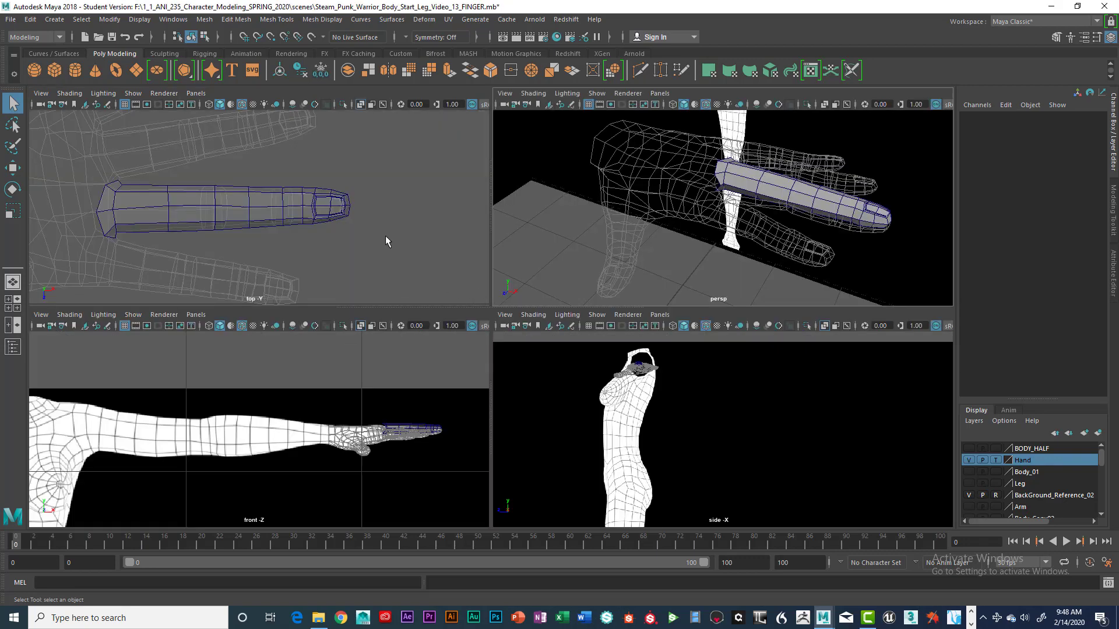
{"action": "key", "text": "space"}
{"action": "scroll", "coordinate": [501, 229], "scroll_direction": "up", "scroll_amount": 3}
{"action": "scroll", "coordinate": [582, 244], "scroll_direction": "up", "scroll_amount": 2}
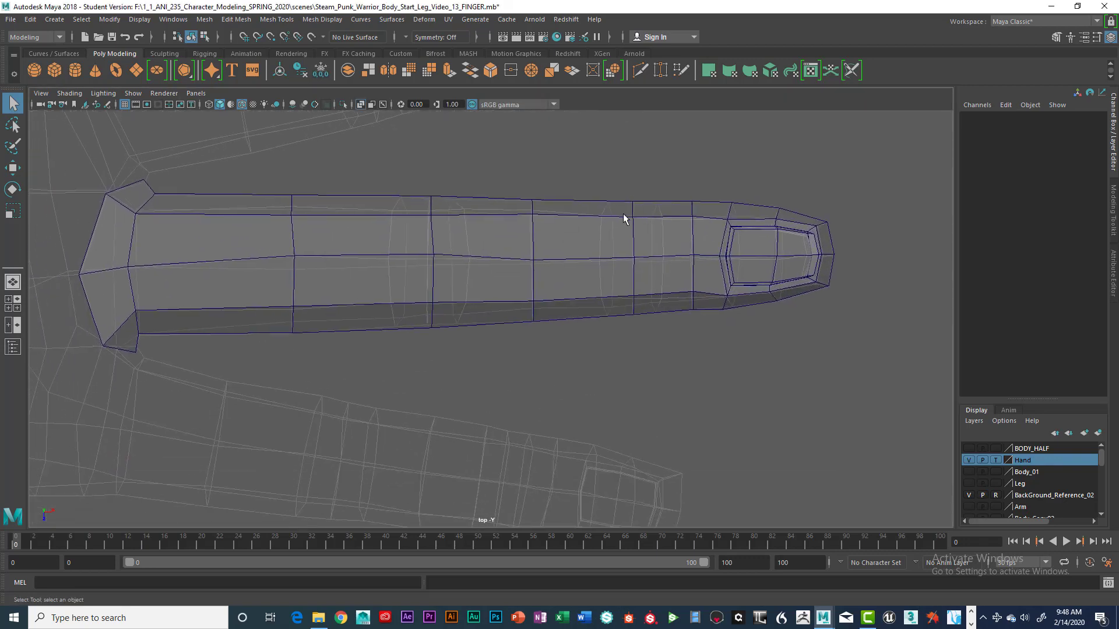
{"action": "scroll", "coordinate": [551, 253], "scroll_direction": "up", "scroll_amount": 2}
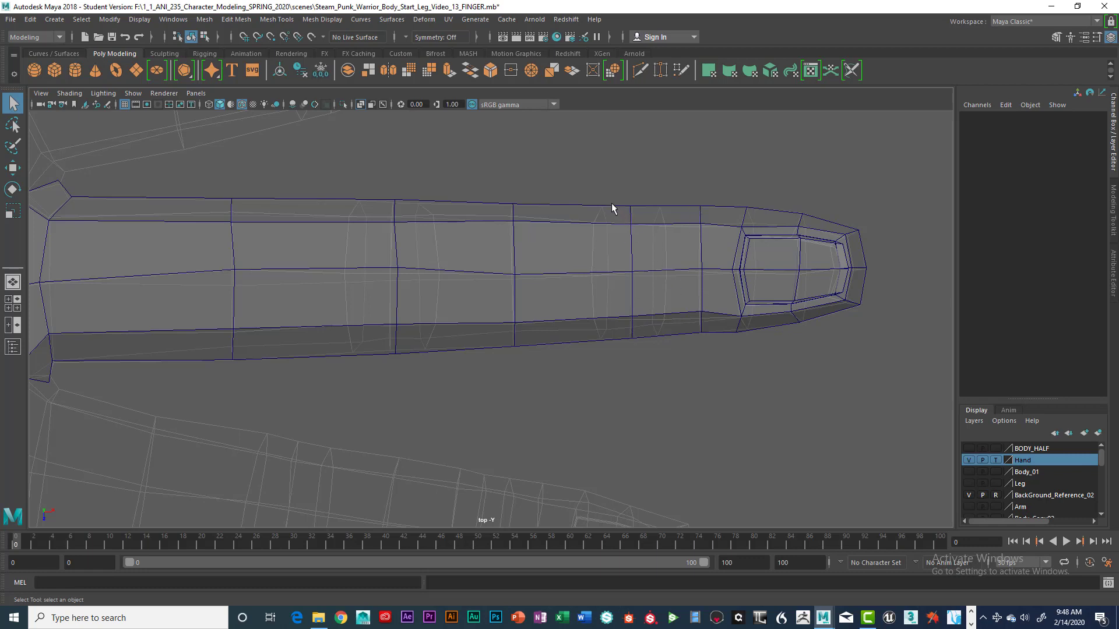
{"action": "right_click", "coordinate": [662, 222], "text": "shift"}
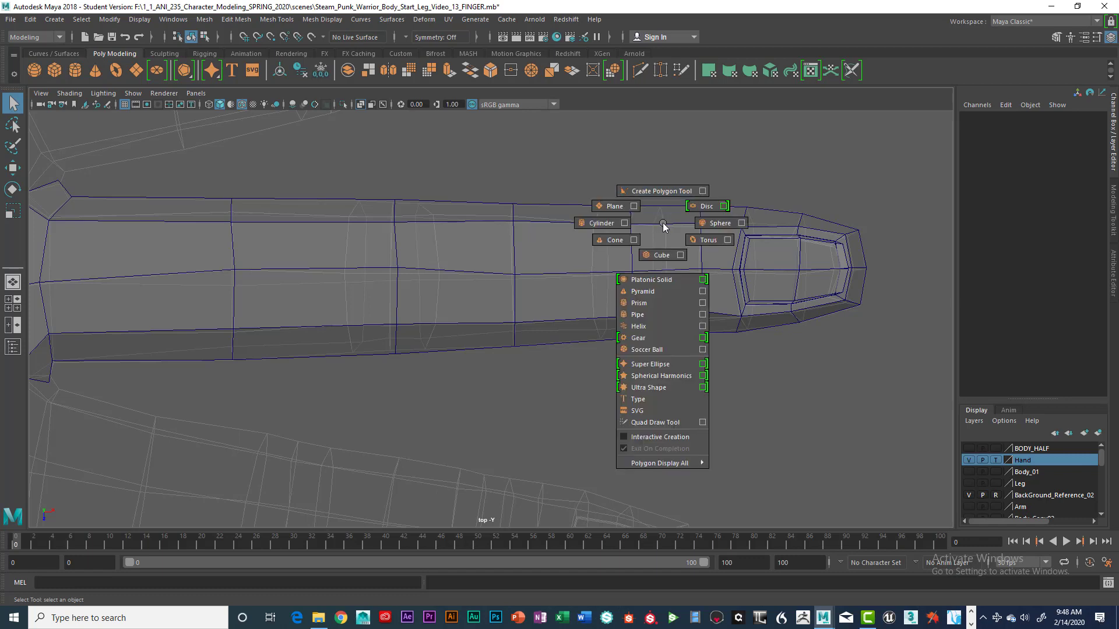
{"action": "left_click", "coordinate": [659, 223]}
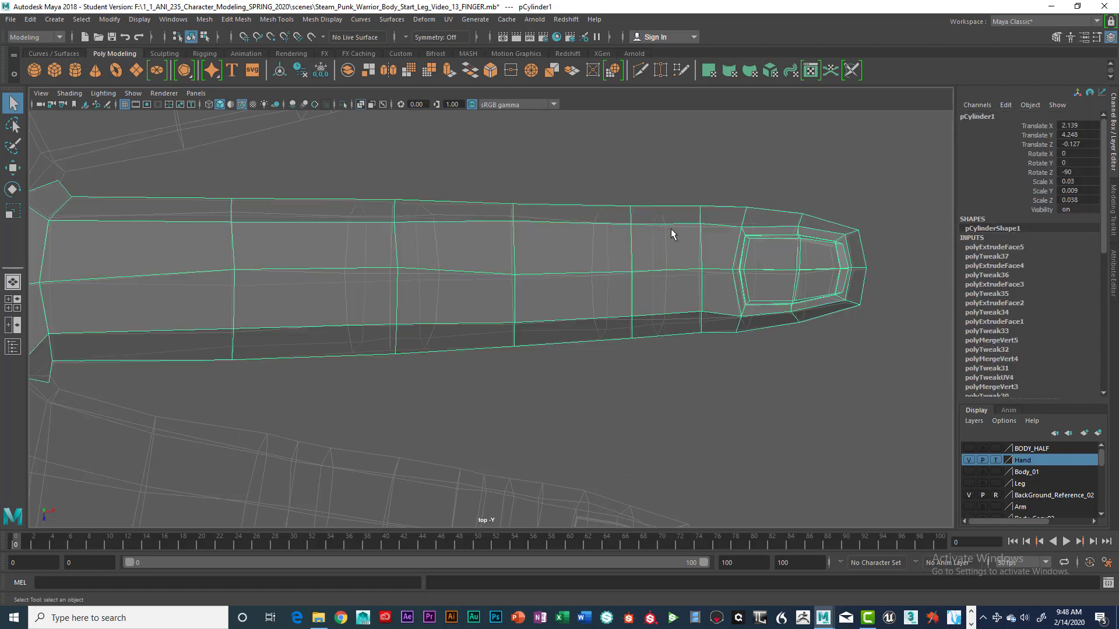
{"action": "right_click", "coordinate": [668, 224], "text": "shift"}
{"action": "right_click", "coordinate": [662, 235]}
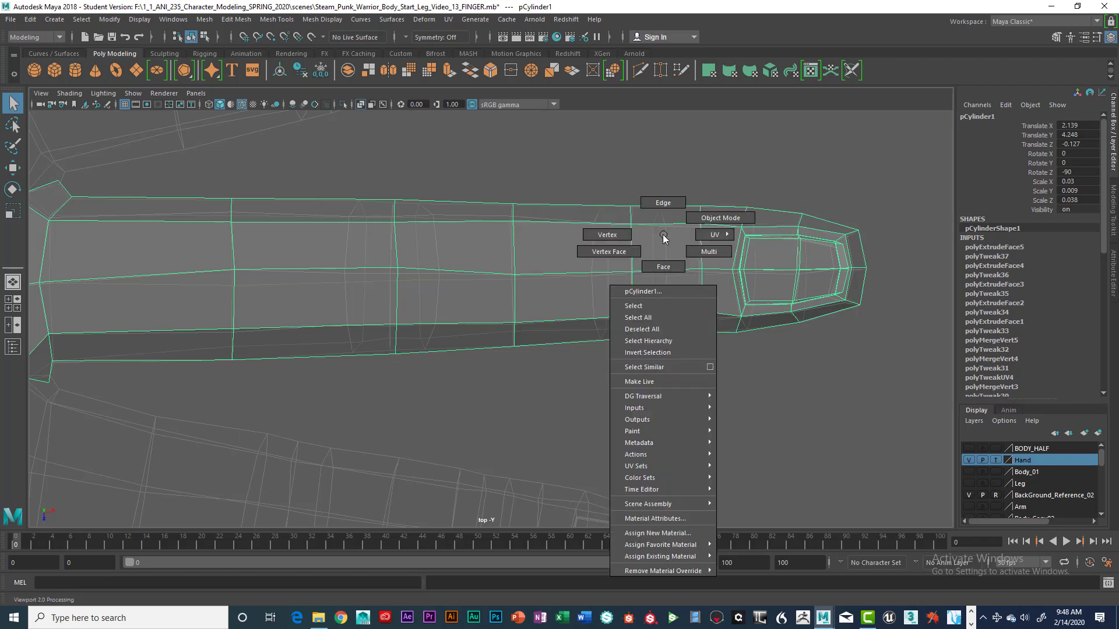
{"action": "left_click", "coordinate": [652, 307]}
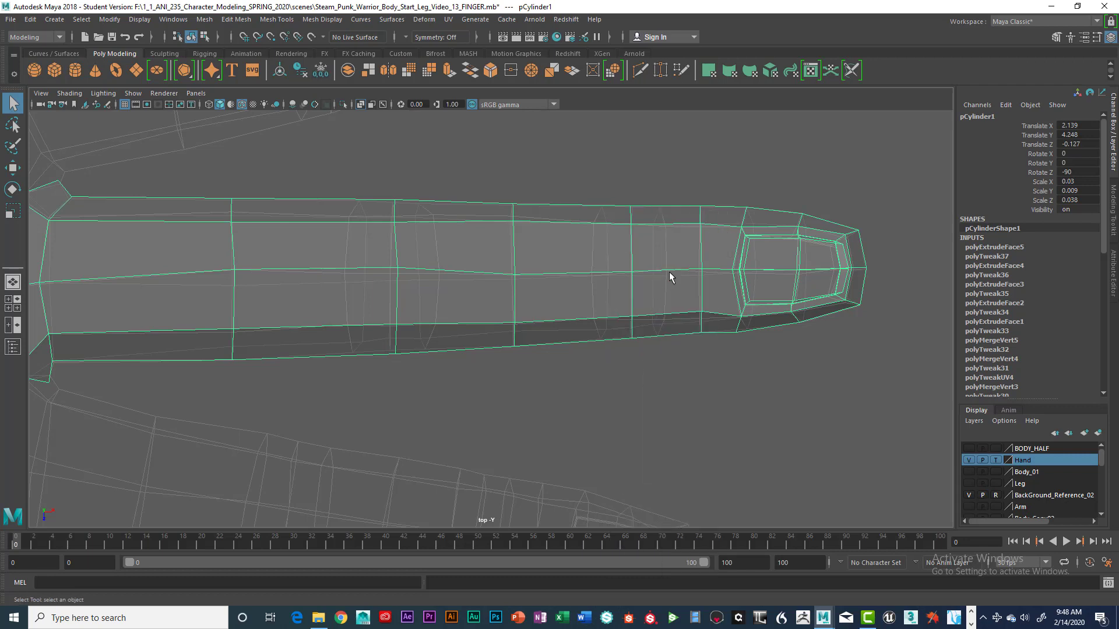
{"action": "right_click", "coordinate": [667, 240], "text": "shift"}
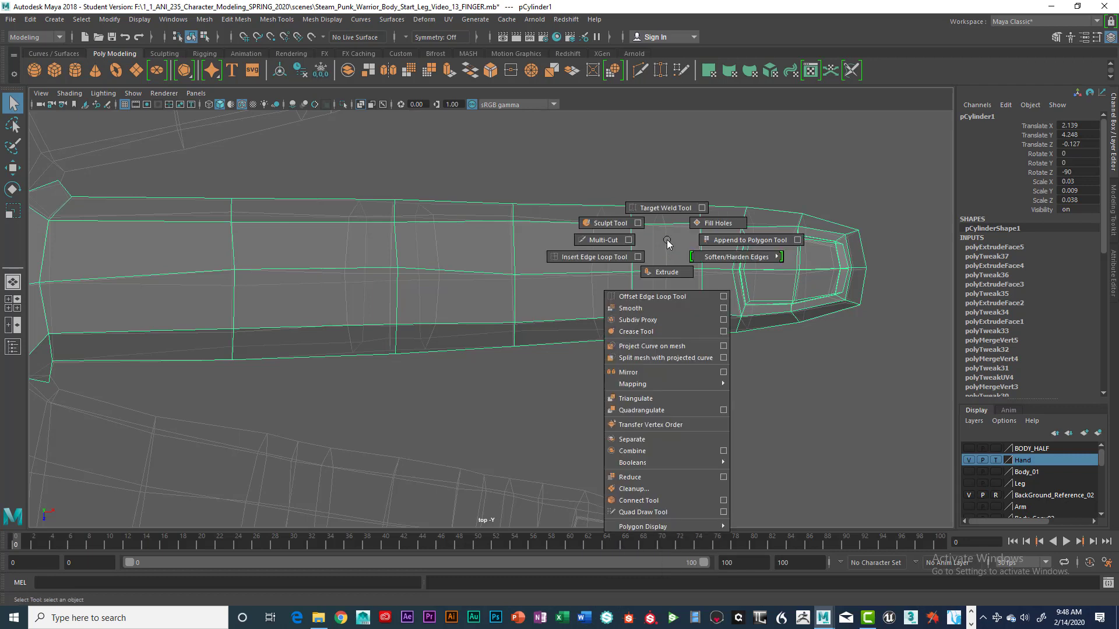
{"action": "left_click", "coordinate": [608, 258]}
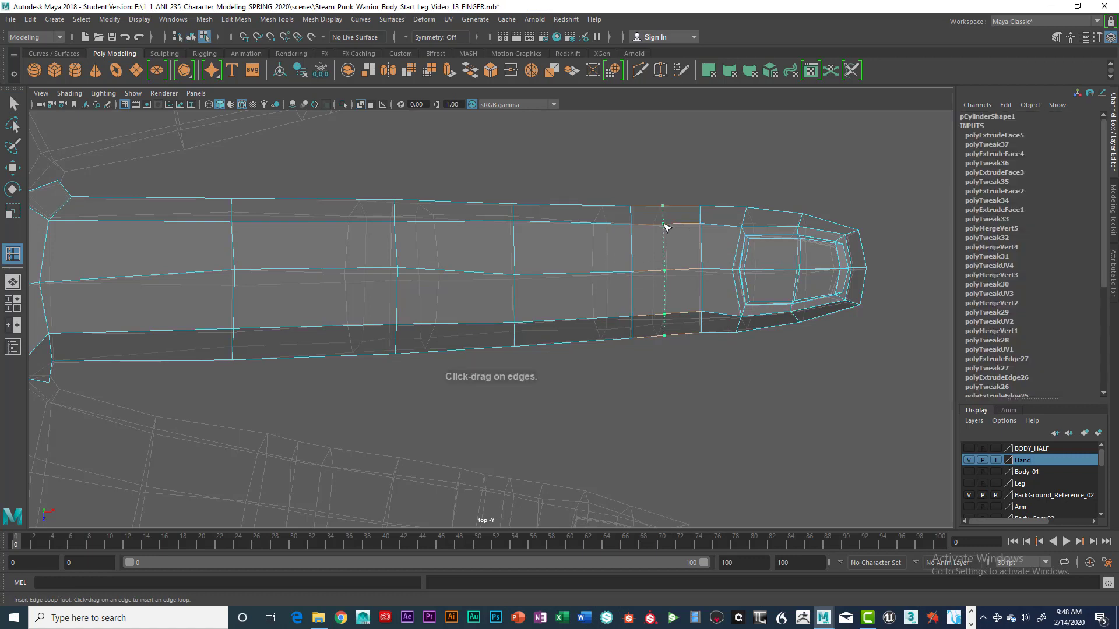
{"action": "left_click", "coordinate": [667, 227]}
{"action": "left_click_drag", "start_coordinate": [606, 226], "coordinate": [603, 222]}
Insert one edge loop on each side of the finger's middle joint and return the mesh to object mode
{"action": "middle_click_drag", "start_coordinate": [549, 289], "coordinate": [688, 296], "text": "alt"}
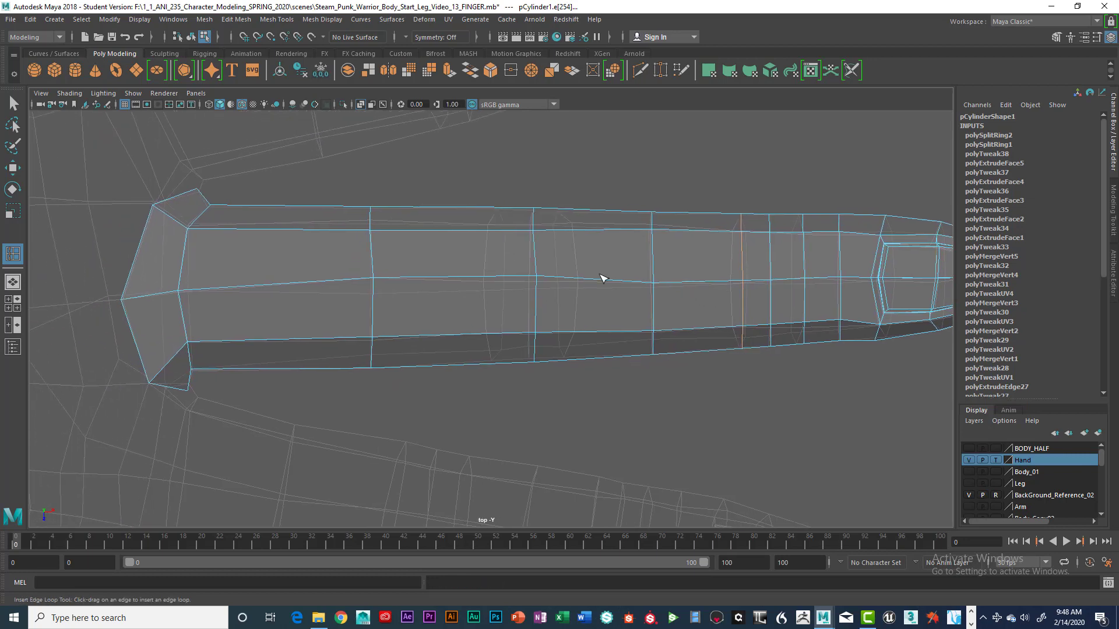
{"action": "left_click", "coordinate": [577, 281]}
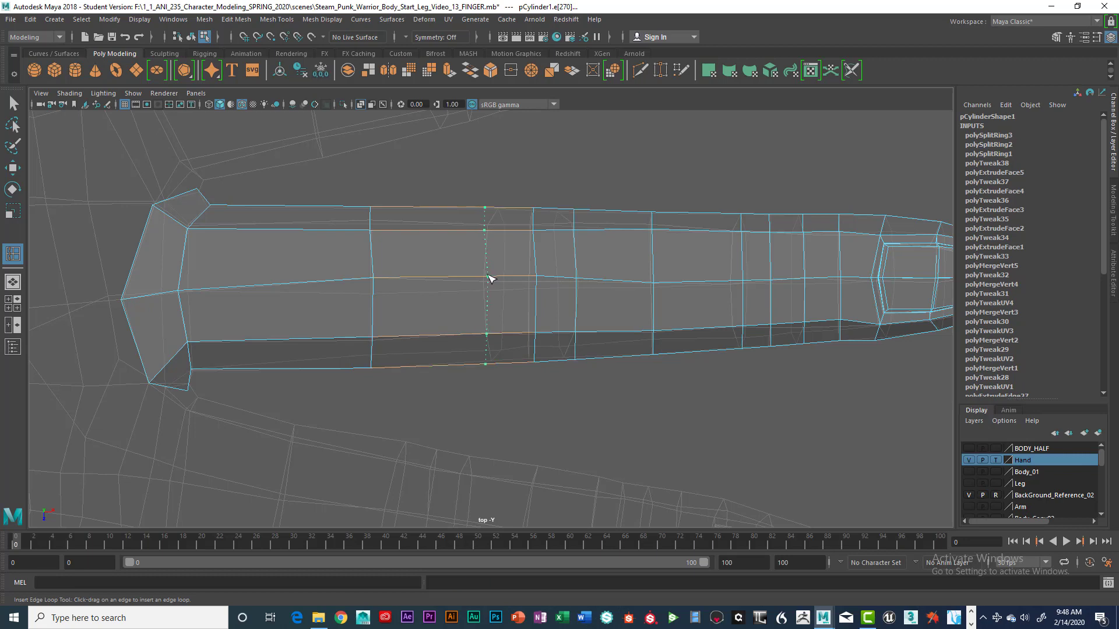
{"action": "left_click", "coordinate": [486, 279]}
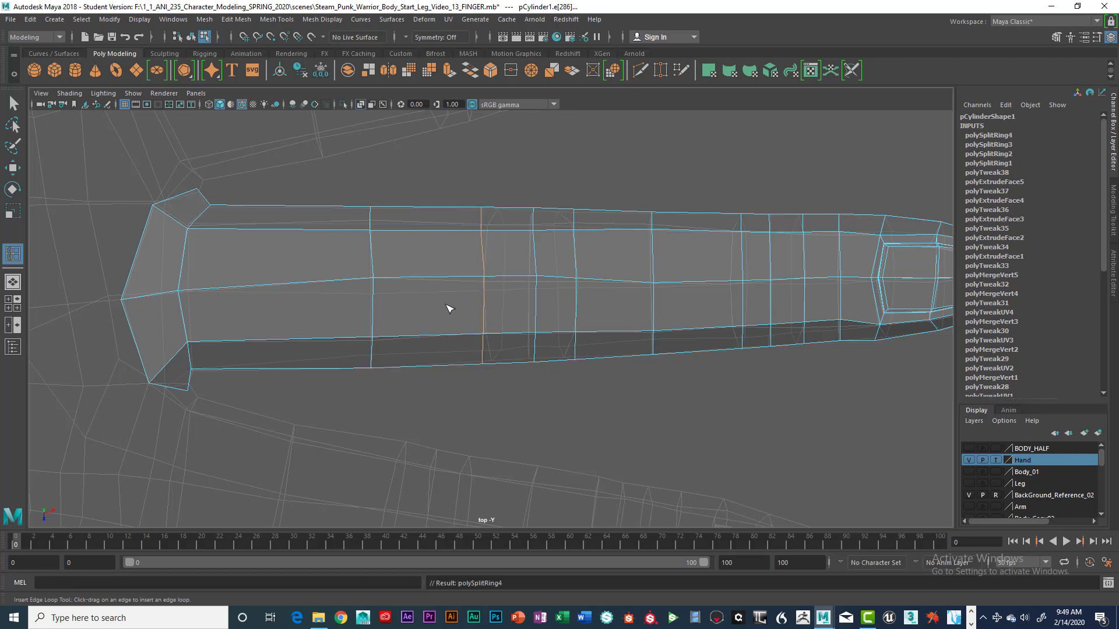
{"action": "middle_click_drag", "start_coordinate": [450, 307], "coordinate": [598, 300], "text": "alt"}
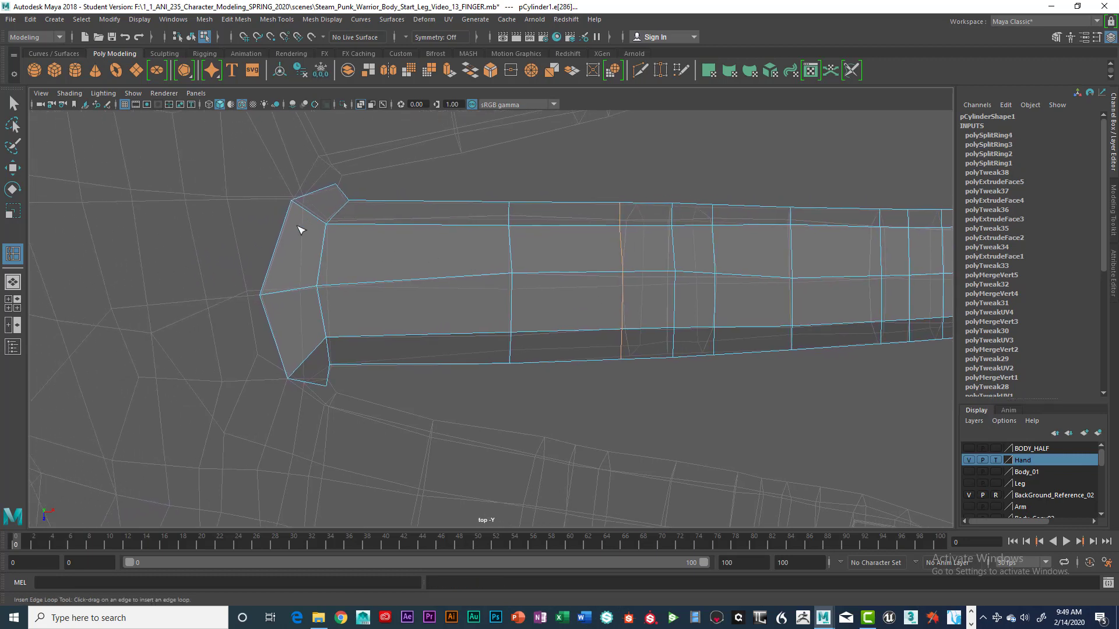
{"action": "scroll", "coordinate": [525, 282], "scroll_direction": "down", "scroll_amount": 5}
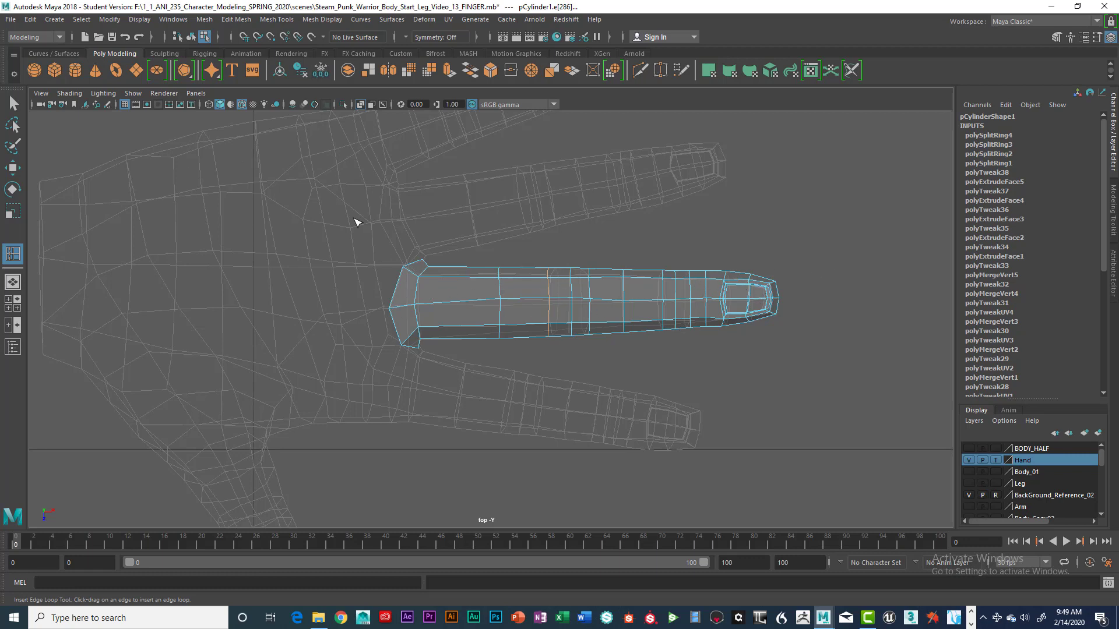
{"action": "key", "text": "q"}
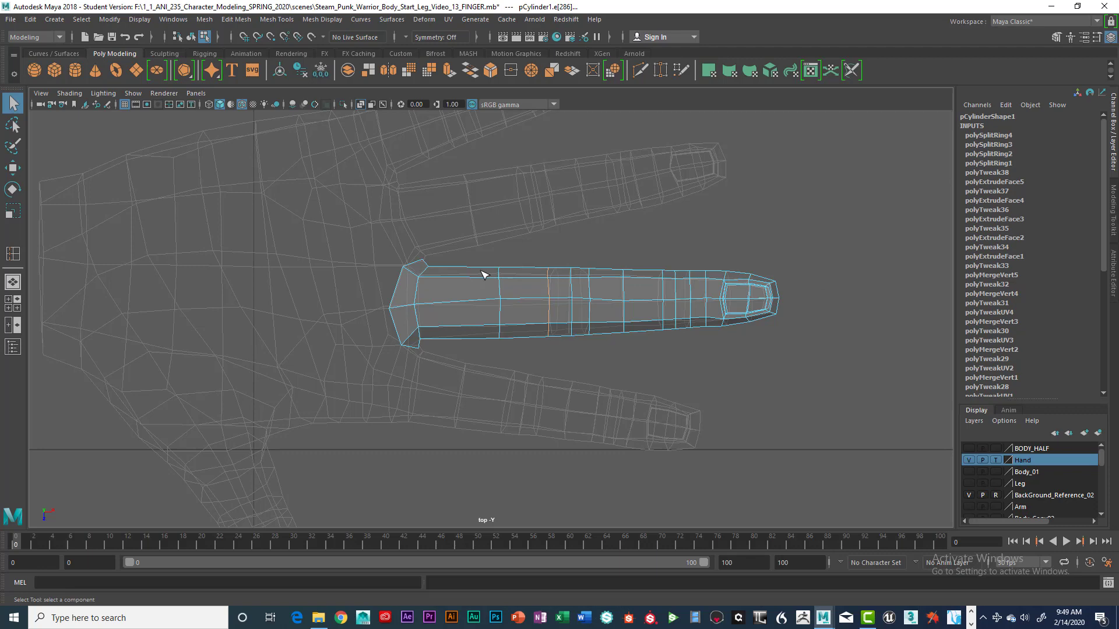
{"action": "right_click", "coordinate": [671, 269]}
{"action": "left_click", "coordinate": [664, 341]}
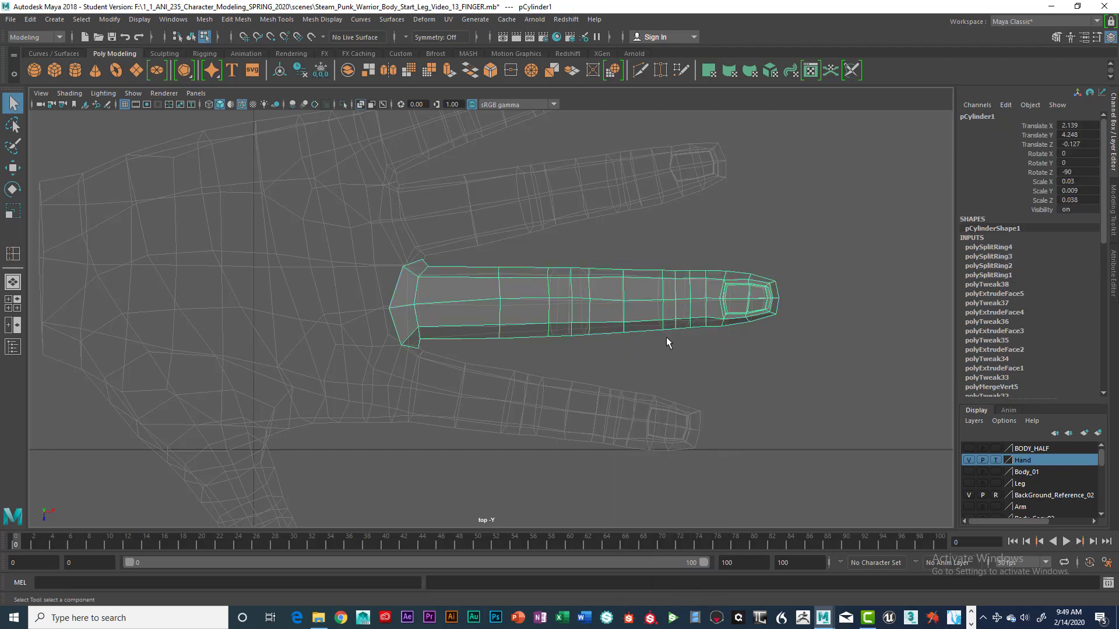
Switch to the front view of the finger and hide the Hand and BackGround_Reference_02 layers
{"action": "scroll", "coordinate": [667, 325], "scroll_direction": "up", "scroll_amount": 1}
{"action": "scroll", "coordinate": [667, 325], "scroll_direction": "up", "scroll_amount": 2}
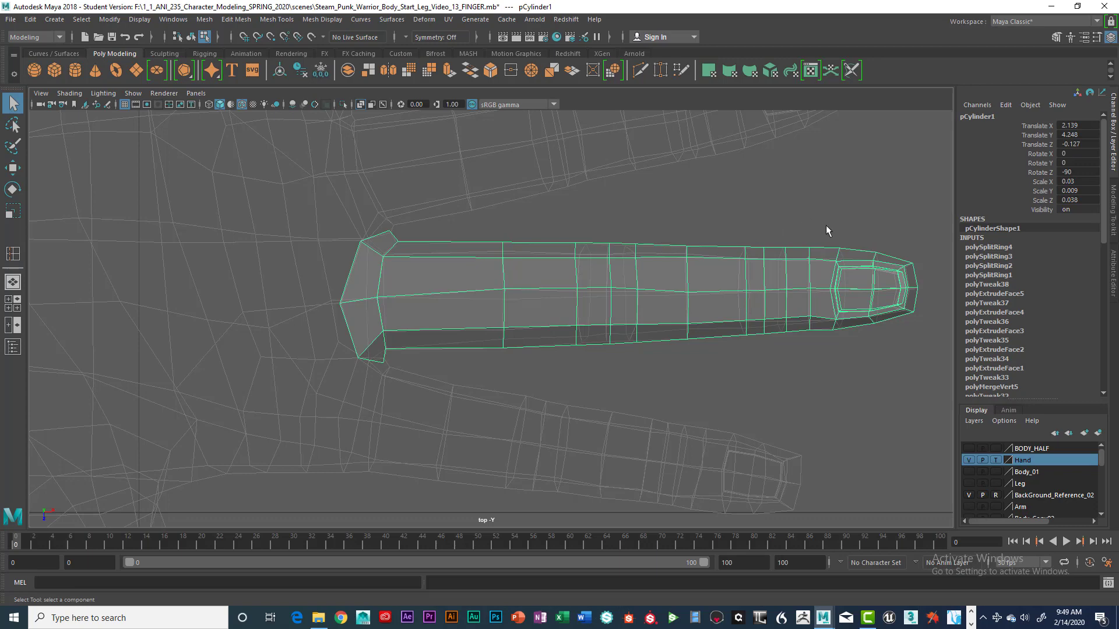
{"action": "key", "text": "space"}
{"action": "key", "text": "space"}
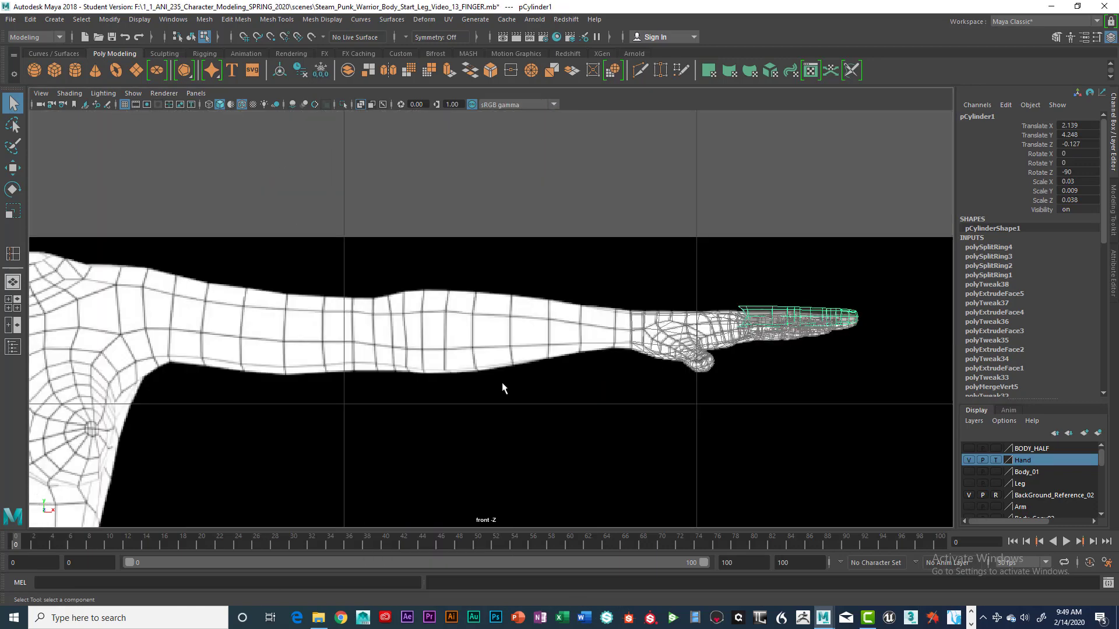
{"action": "scroll", "coordinate": [501, 387], "scroll_direction": "up", "scroll_amount": 5}
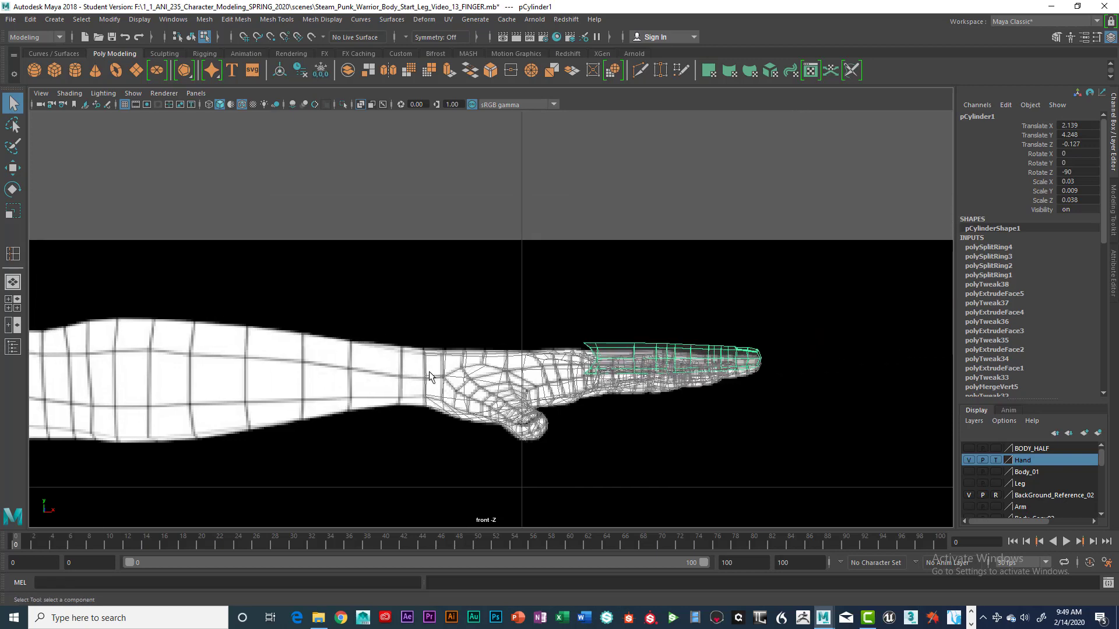
{"action": "scroll", "coordinate": [429, 376], "scroll_direction": "up", "scroll_amount": 5}
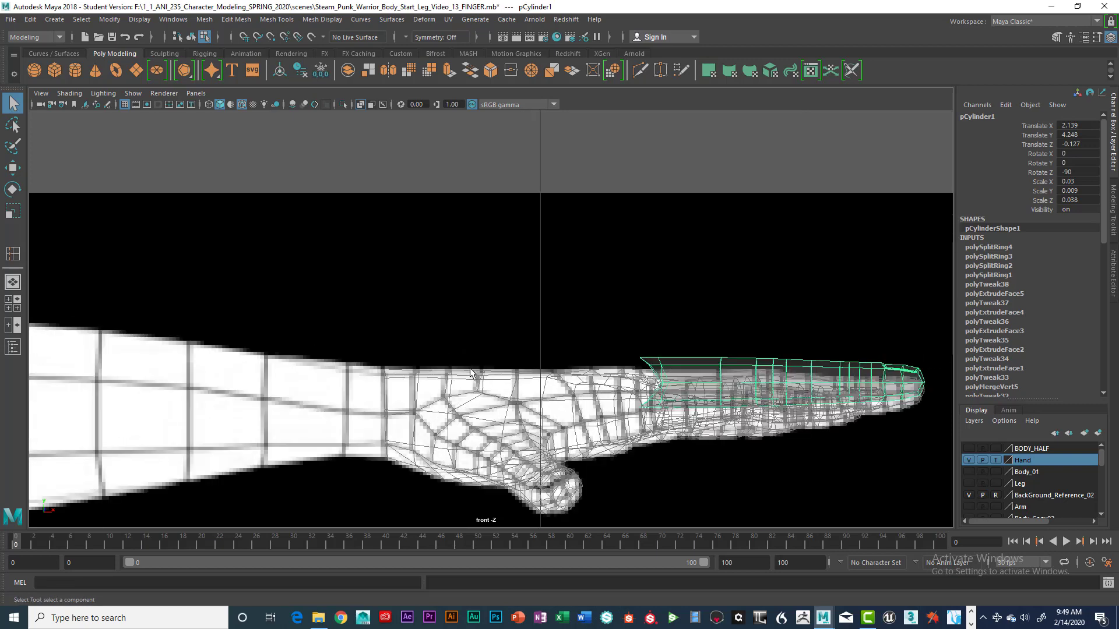
{"action": "mouse_move", "coordinate": [423, 309]}
{"action": "middle_mouse_down", "text": "alt"}
{"action": "mouse_move", "coordinate": [341, 309]}
{"action": "mouse_move", "coordinate": [423, 308]}
{"action": "mouse_move", "coordinate": [386, 317]}
{"action": "middle_mouse_up", "text": "alt"}
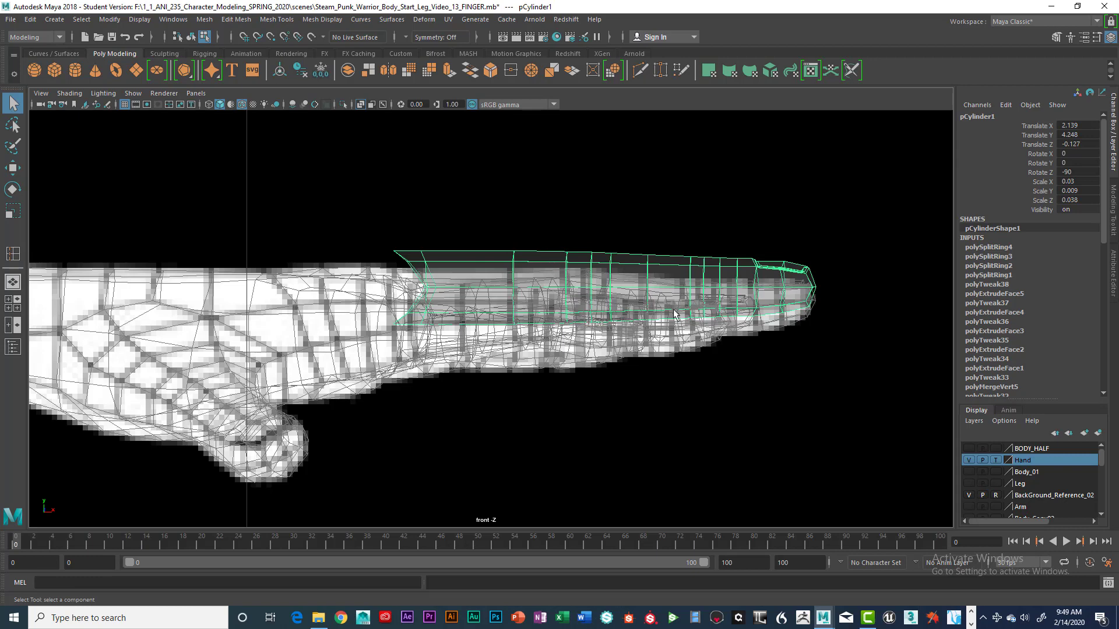
{"action": "left_click", "coordinate": [968, 460]}
{"action": "left_click", "coordinate": [969, 494]}
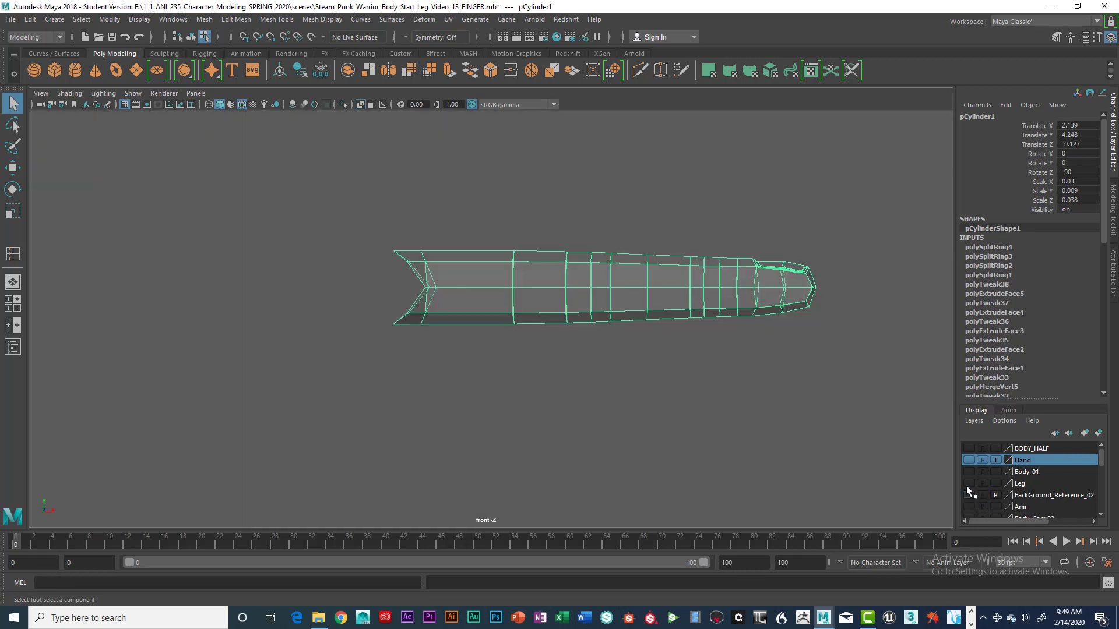
Move the underside vertices beneath the fingernail slightly down to round out the fingertip pad
{"action": "scroll", "coordinate": [731, 424], "scroll_direction": "up", "scroll_amount": 4}
{"action": "middle_click_drag", "start_coordinate": [729, 457], "coordinate": [712, 403], "text": "alt"}
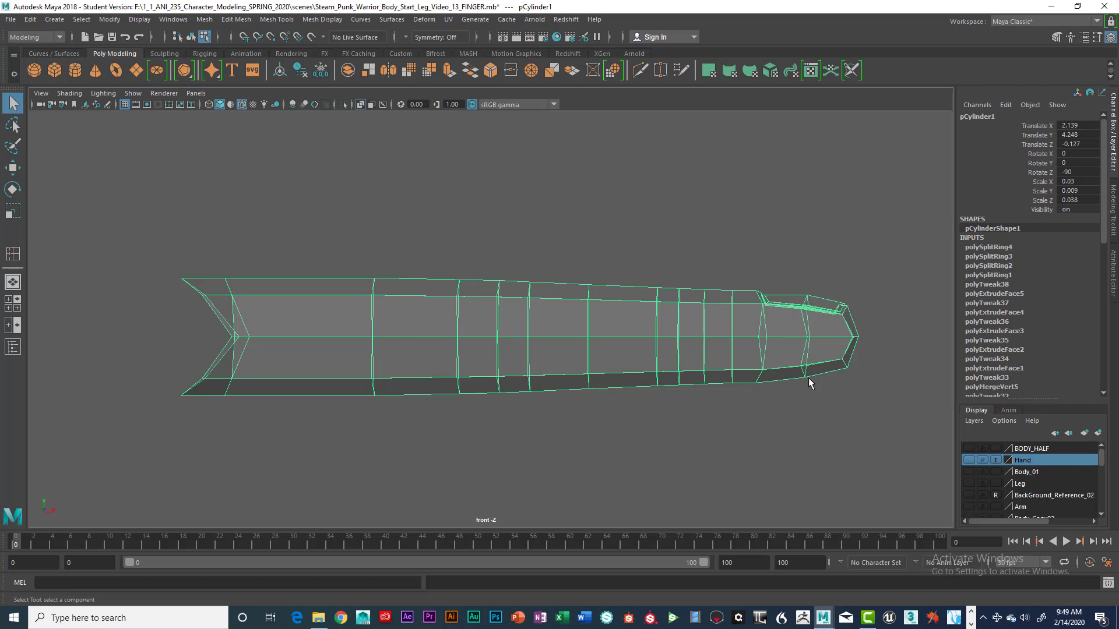
{"action": "right_click_drag", "start_coordinate": [765, 373], "coordinate": [714, 285]}
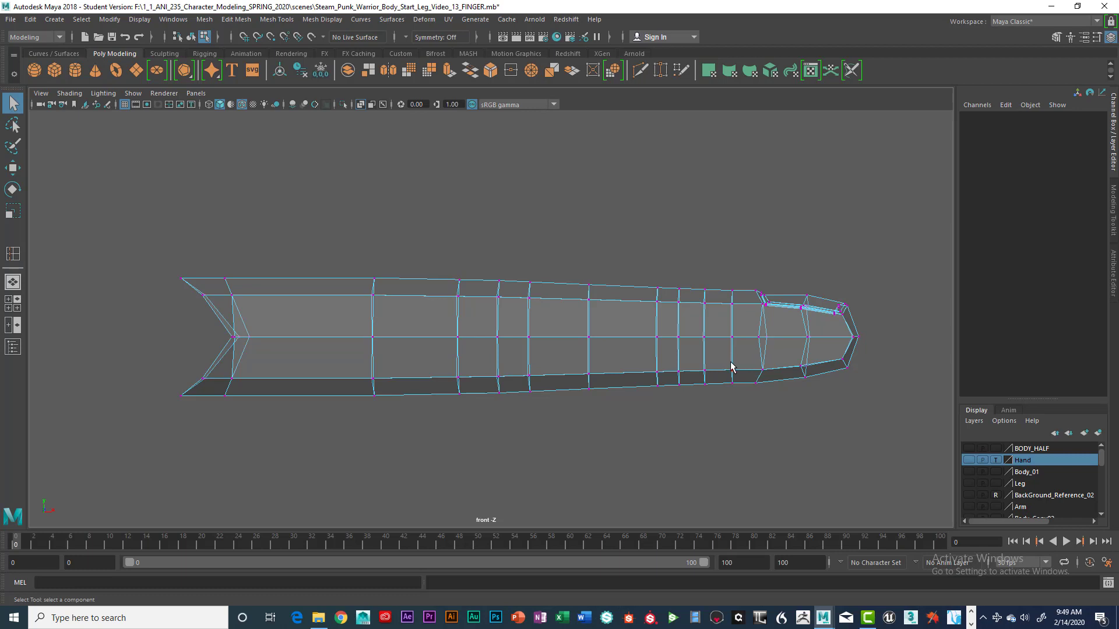
{"action": "left_click", "coordinate": [734, 296]}
{"action": "left_click", "coordinate": [763, 375]}
{"action": "left_click_drag", "start_coordinate": [785, 380], "coordinate": [810, 410]}
{"action": "key", "text": "w"}
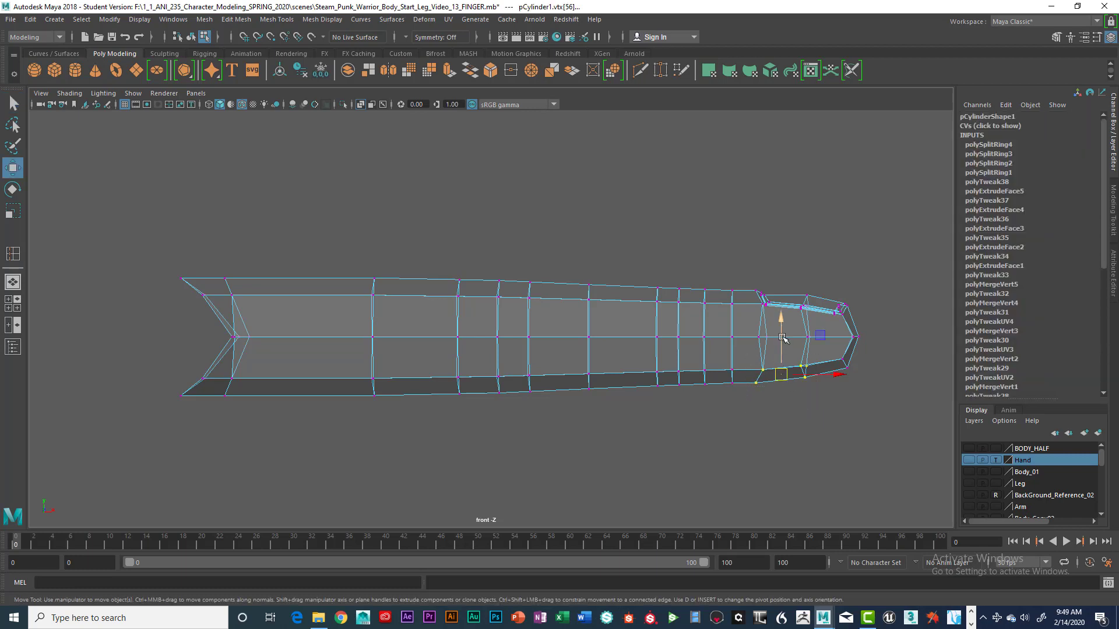
{"action": "left_click_drag", "start_coordinate": [780, 327], "coordinate": [782, 330]}
Pull down the underside vertices of the finger's middle and base segments to form fleshy pads between the joints
{"action": "left_click_drag", "start_coordinate": [648, 360], "coordinate": [707, 399]}
{"action": "left_click_drag", "start_coordinate": [679, 333], "coordinate": [677, 389]}
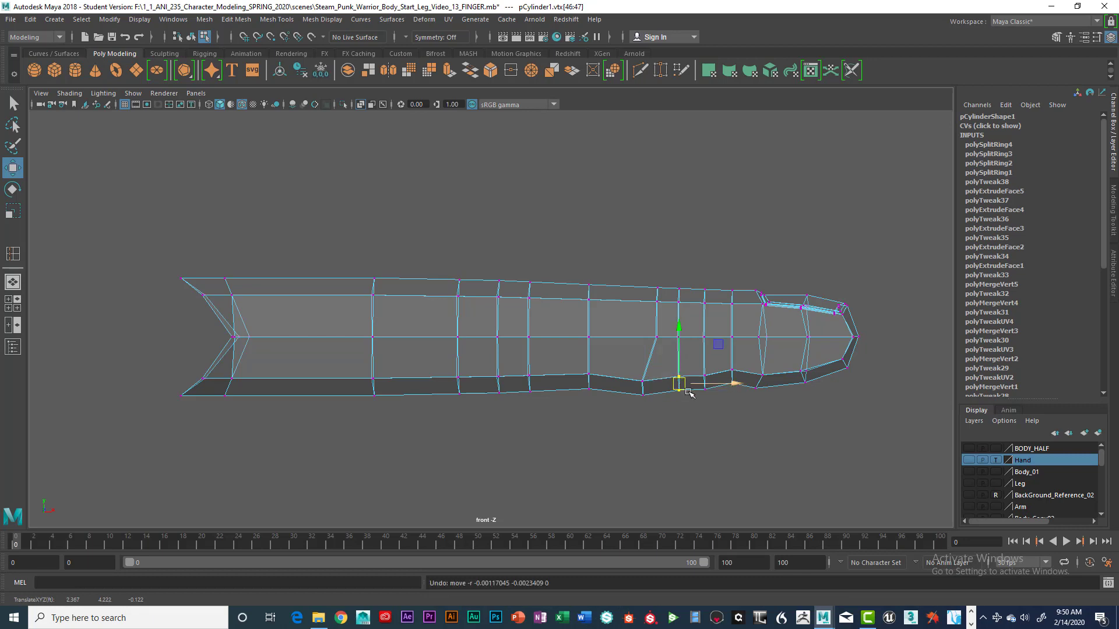
{"action": "left_click", "coordinate": [679, 384]}
{"action": "left_click_drag", "start_coordinate": [679, 384], "coordinate": [677, 385]}
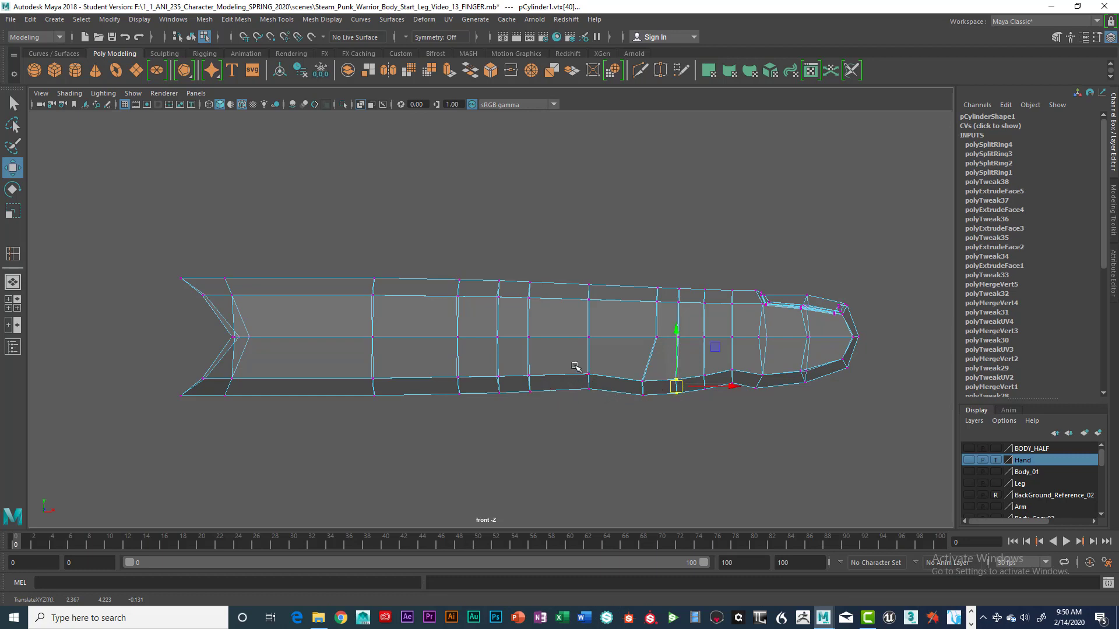
{"action": "left_click", "coordinate": [588, 385]}
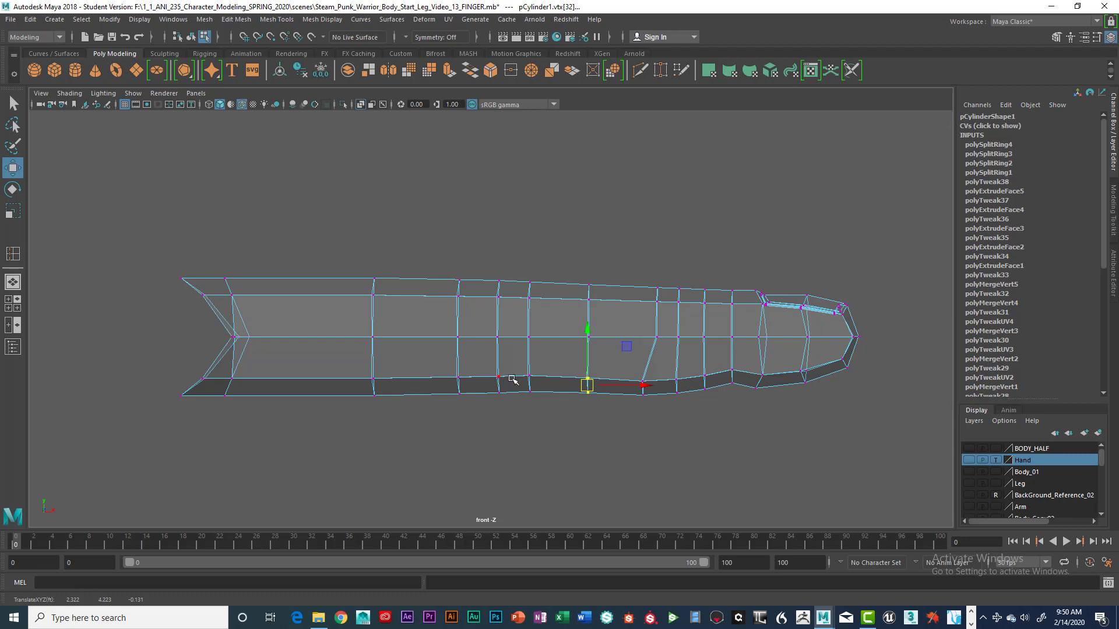
{"action": "left_click_drag", "start_coordinate": [512, 355], "coordinate": [530, 389]}
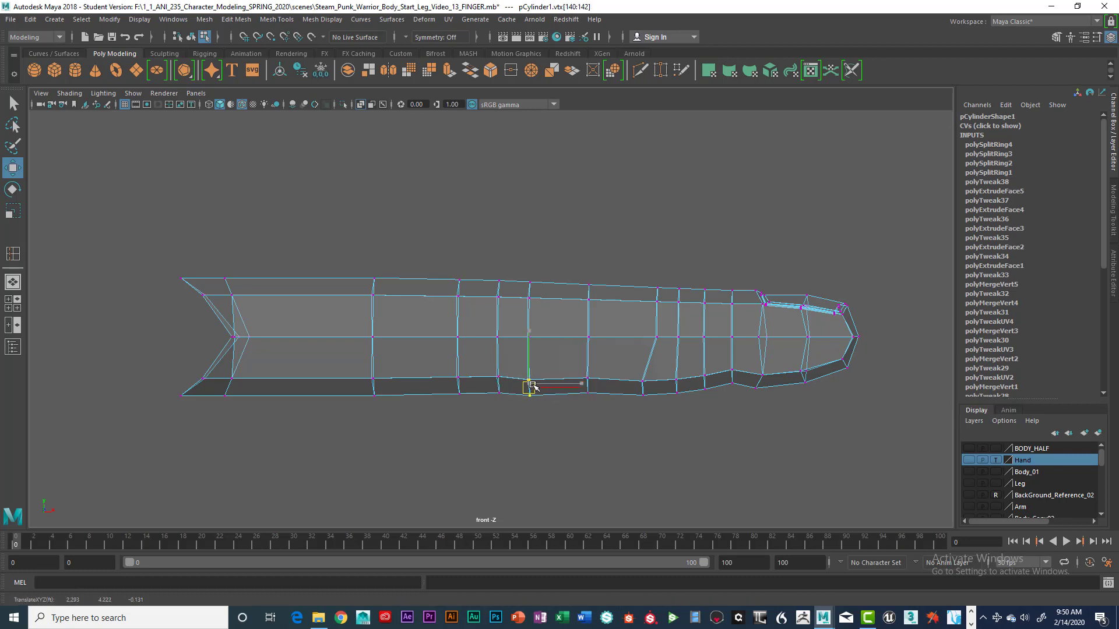
{"action": "left_click_drag", "start_coordinate": [580, 362], "coordinate": [587, 387]}
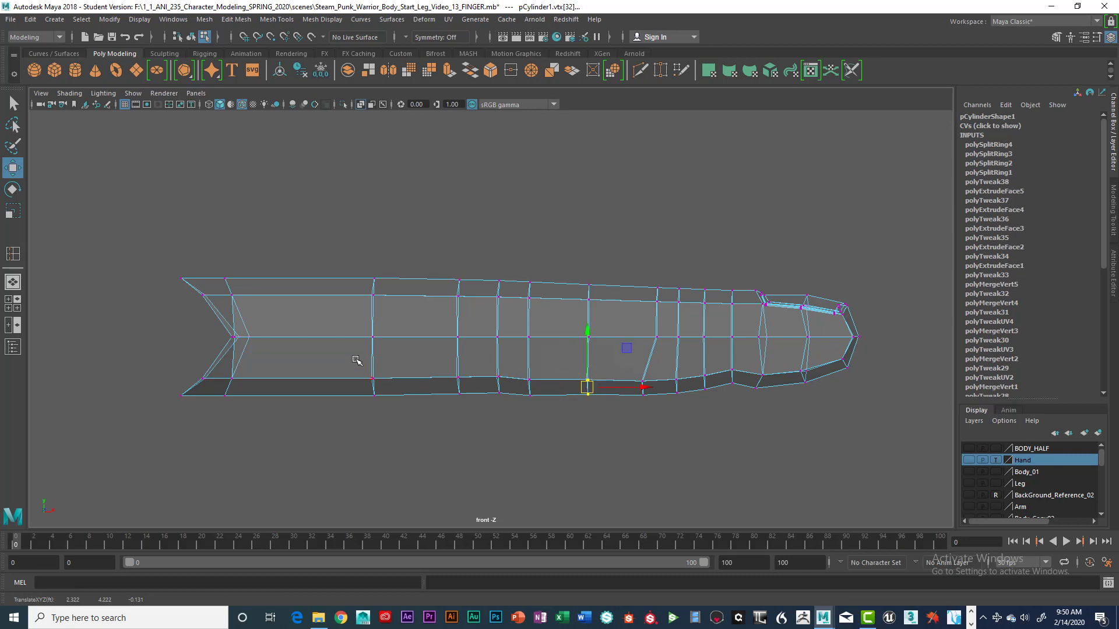
{"action": "left_click_drag", "start_coordinate": [355, 360], "coordinate": [475, 412]}
{"action": "left_click_drag", "start_coordinate": [415, 345], "coordinate": [413, 349]}
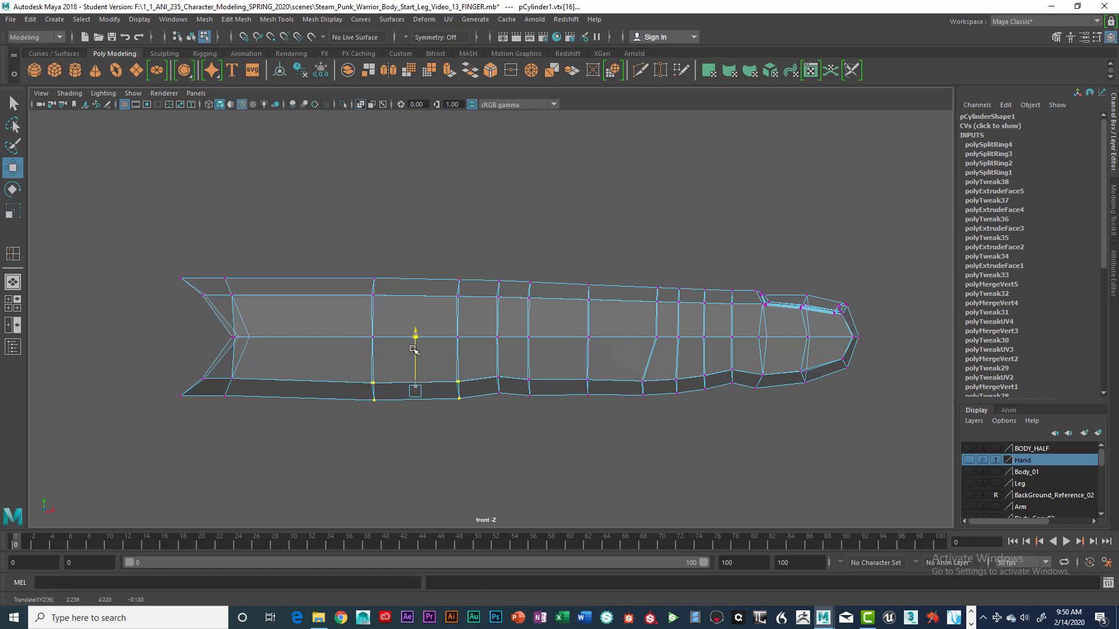
Lower the underside vertices at the finger's base and shift the neighbouring vertex column toward the base
{"action": "left_click_drag", "start_coordinate": [176, 375], "coordinate": [256, 410]}
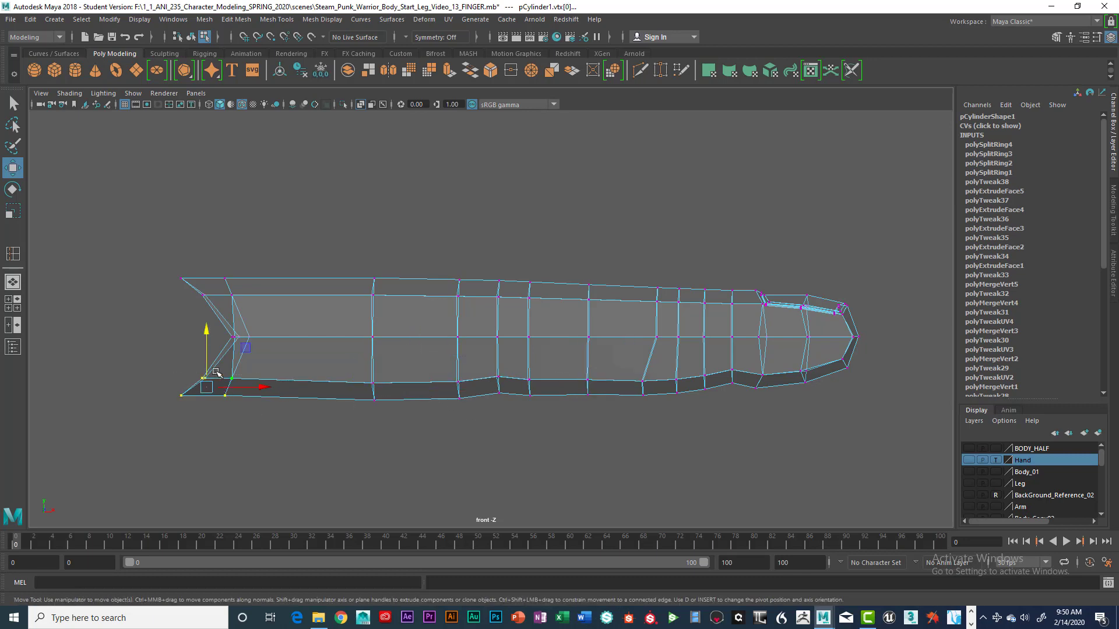
{"action": "left_click_drag", "start_coordinate": [207, 346], "coordinate": [204, 354]}
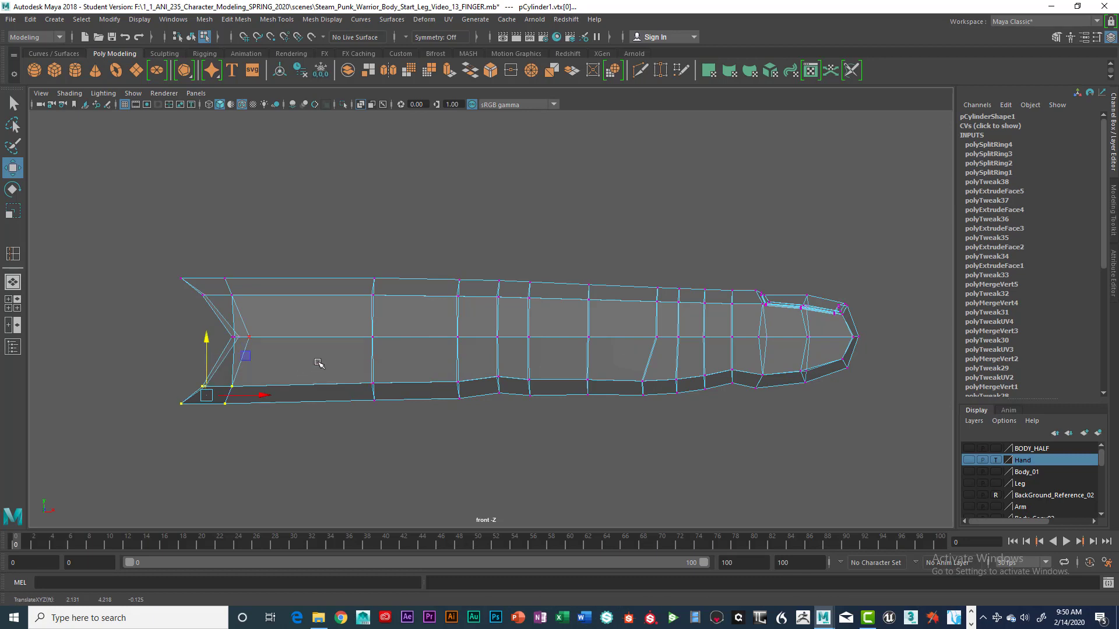
{"action": "left_click_drag", "start_coordinate": [328, 366], "coordinate": [371, 397]}
{"action": "left_click_drag", "start_coordinate": [335, 257], "coordinate": [401, 409]}
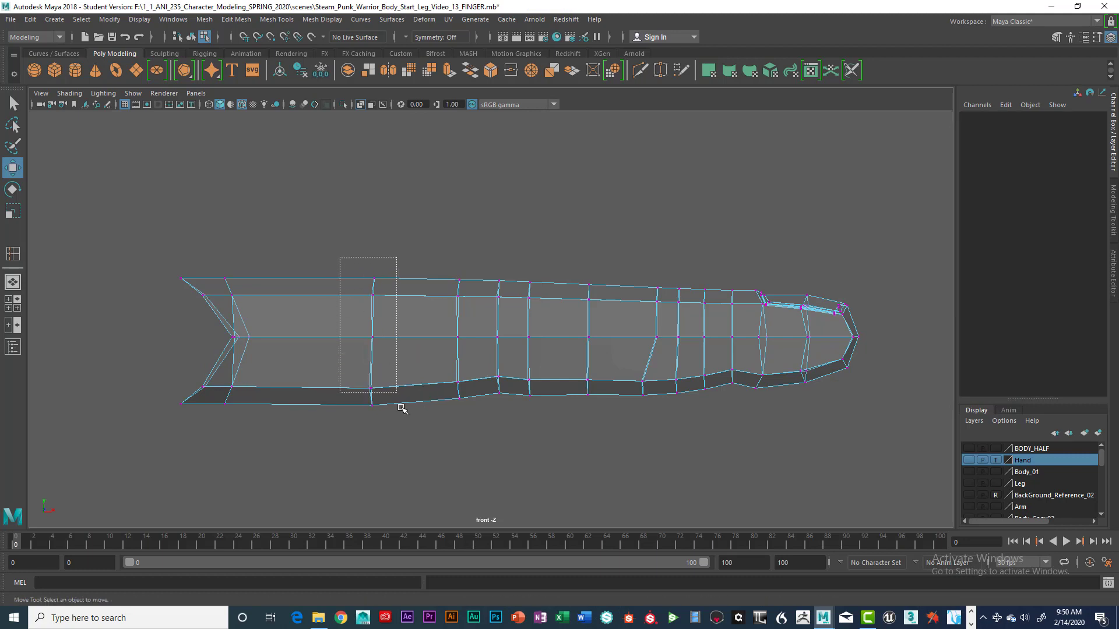
{"action": "left_click_drag", "start_coordinate": [371, 342], "coordinate": [357, 400]}
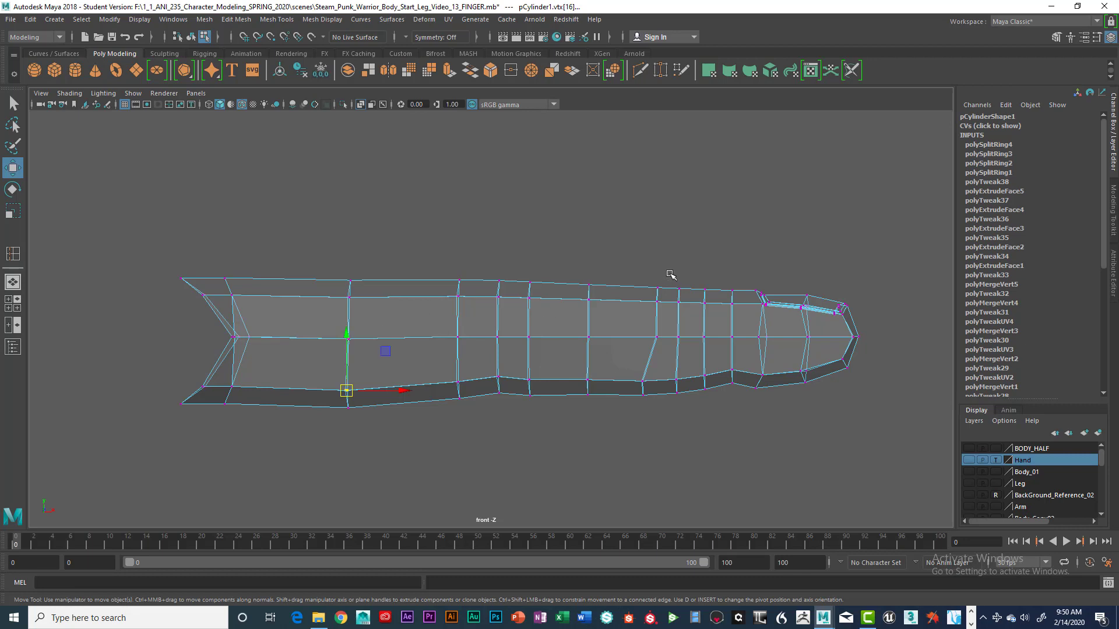
Raise the top vertices of the joint behind the fingernail slightly and adjust the underside vertices around that joint's crease
{"action": "left_click_drag", "start_coordinate": [670, 274], "coordinate": [705, 275]}
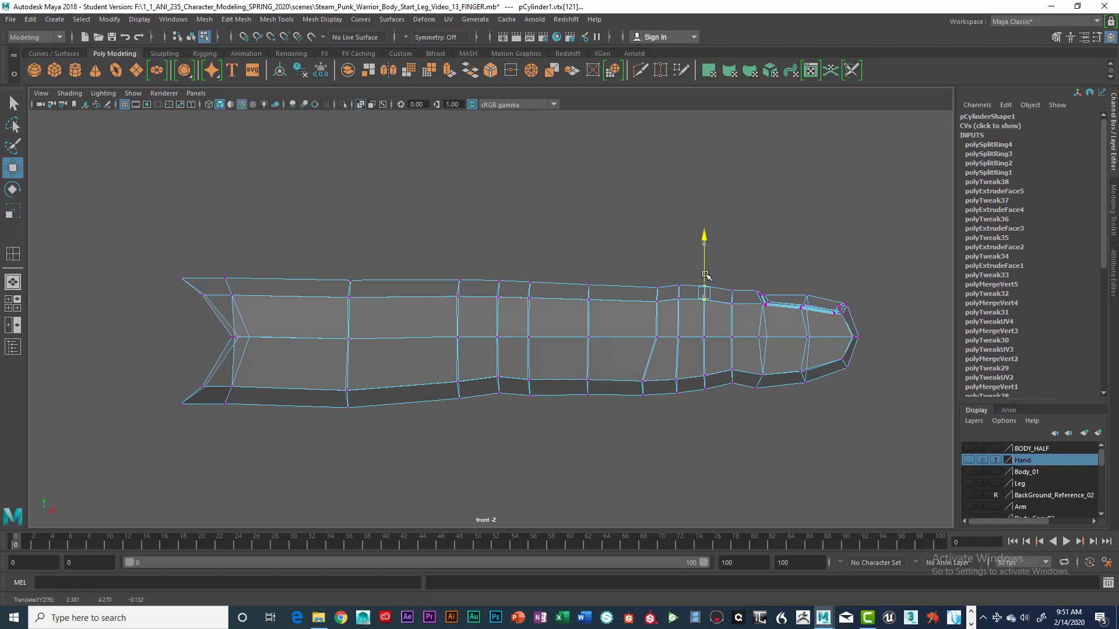
{"action": "left_click_drag", "start_coordinate": [705, 276], "coordinate": [705, 276]}
{"action": "left_click", "coordinate": [733, 386]}
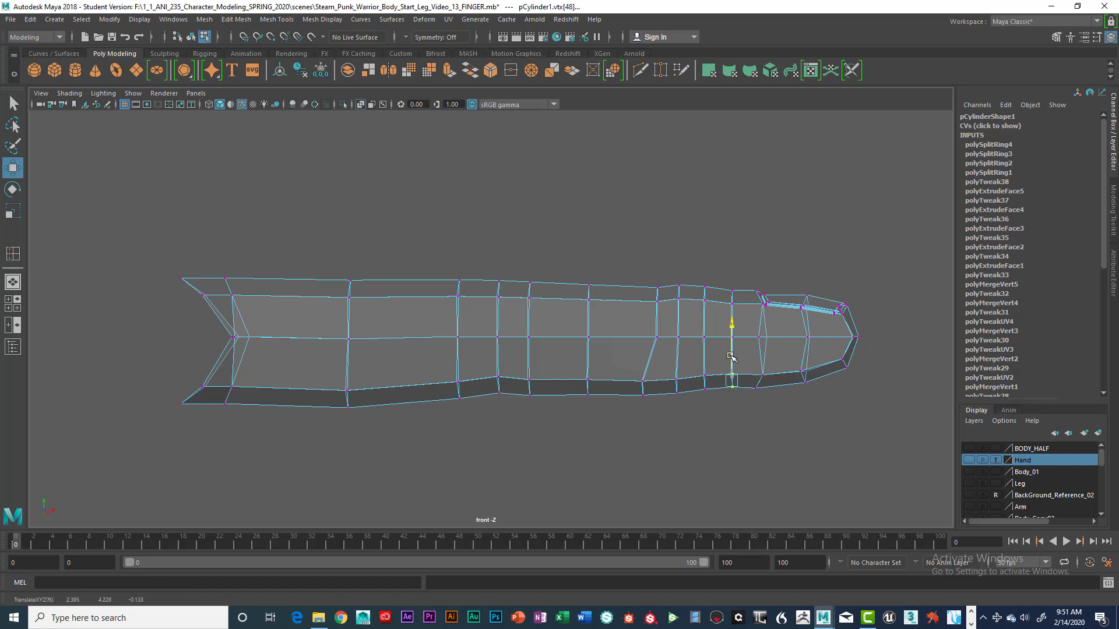
{"action": "left_click_drag", "start_coordinate": [670, 366], "coordinate": [703, 415]}
{"action": "left_click", "coordinate": [676, 376]}
{"action": "key", "text": "ctrl+z"}
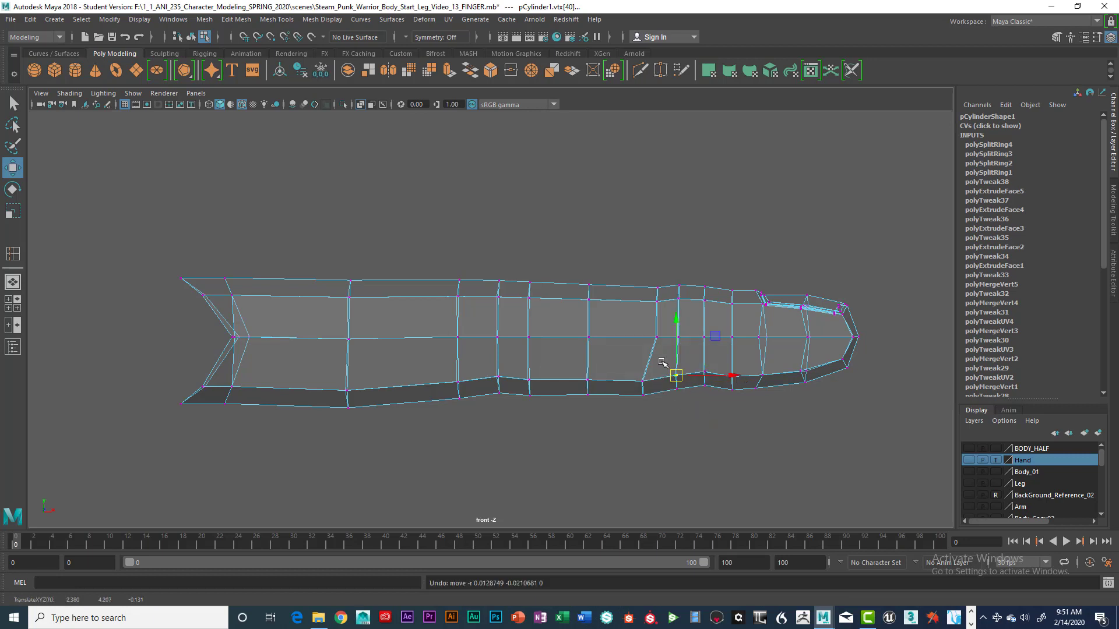
Lower the underside vertices of the fingertip pad and the middle segment slightly to fill out both pads
{"action": "left_click_drag", "start_coordinate": [660, 361], "coordinate": [814, 409]}
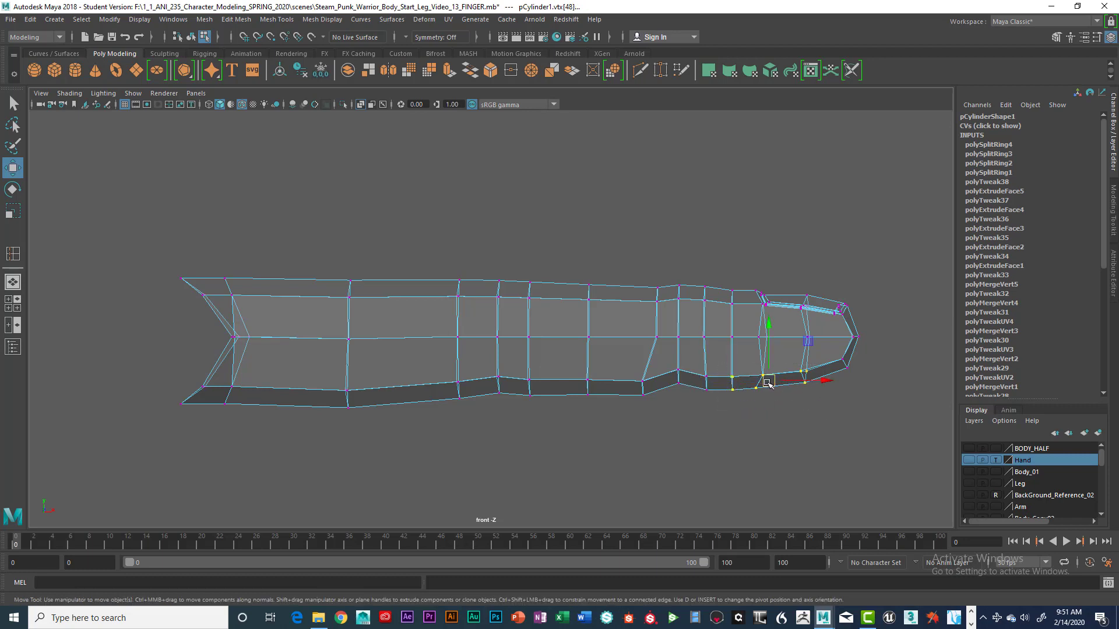
{"action": "left_click_drag", "start_coordinate": [767, 368], "coordinate": [768, 371]}
{"action": "left_click", "coordinate": [582, 362]}
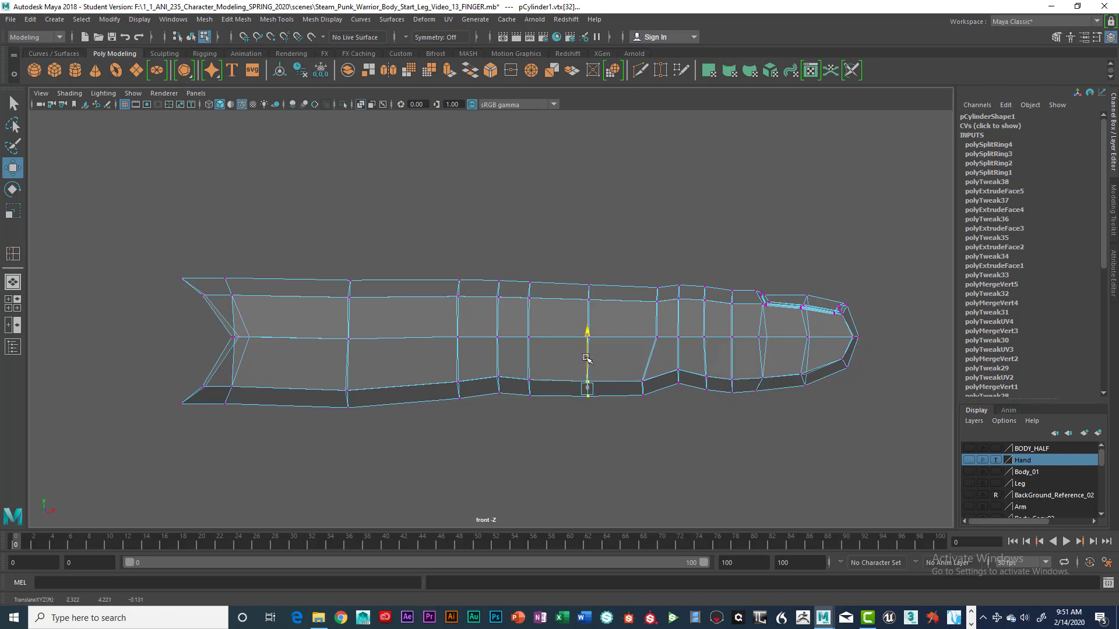
{"action": "left_click_drag", "start_coordinate": [537, 393], "coordinate": [527, 375]}
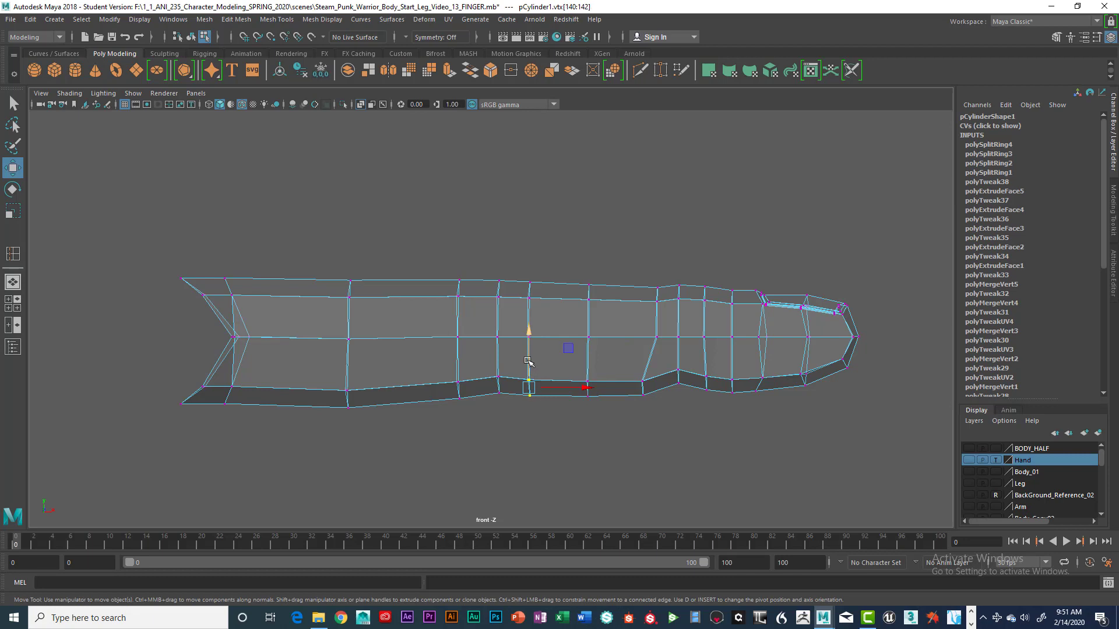
{"action": "left_click", "coordinate": [586, 365]}
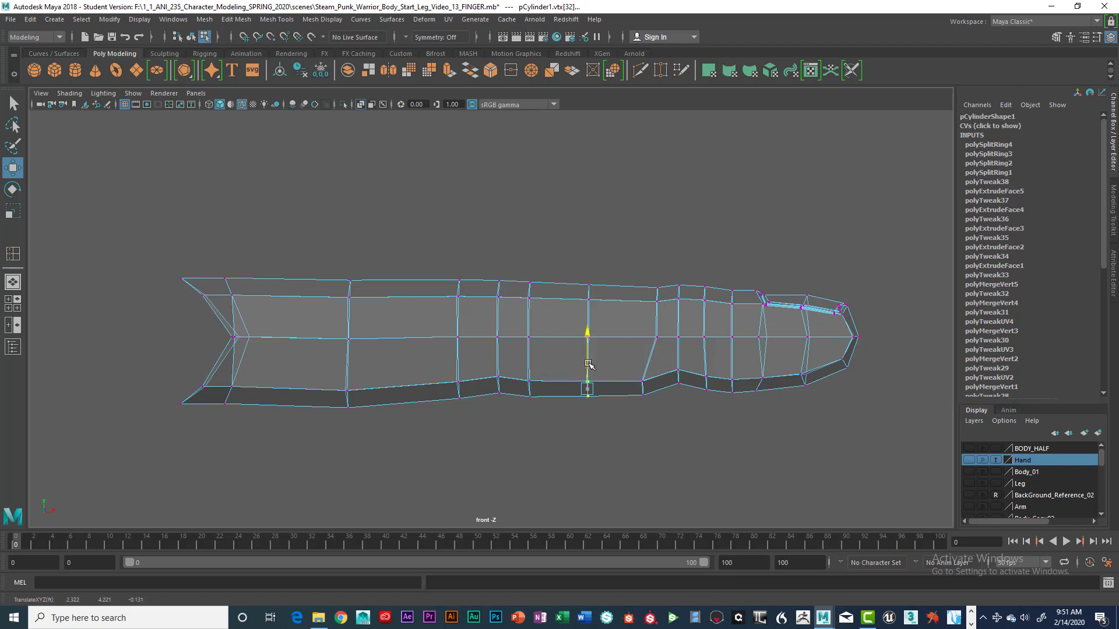
Turn on the smooth mesh preview and lower the underside vertices of the finger's base segment slightly
{"action": "key", "text": "3"}
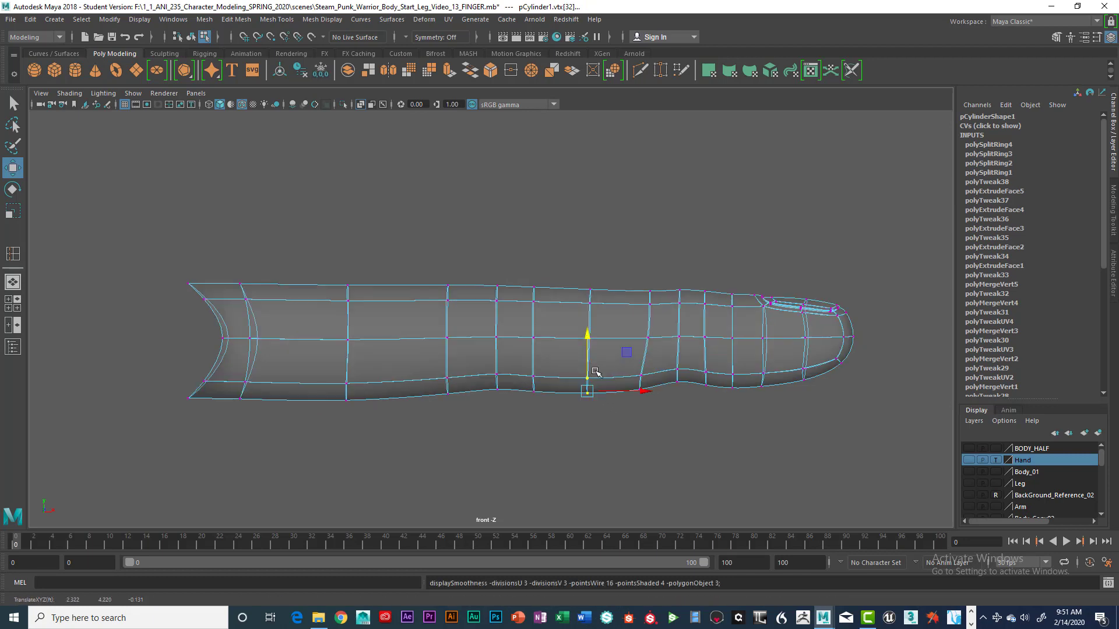
{"action": "right_click_drag", "start_coordinate": [510, 358], "coordinate": [506, 352]}
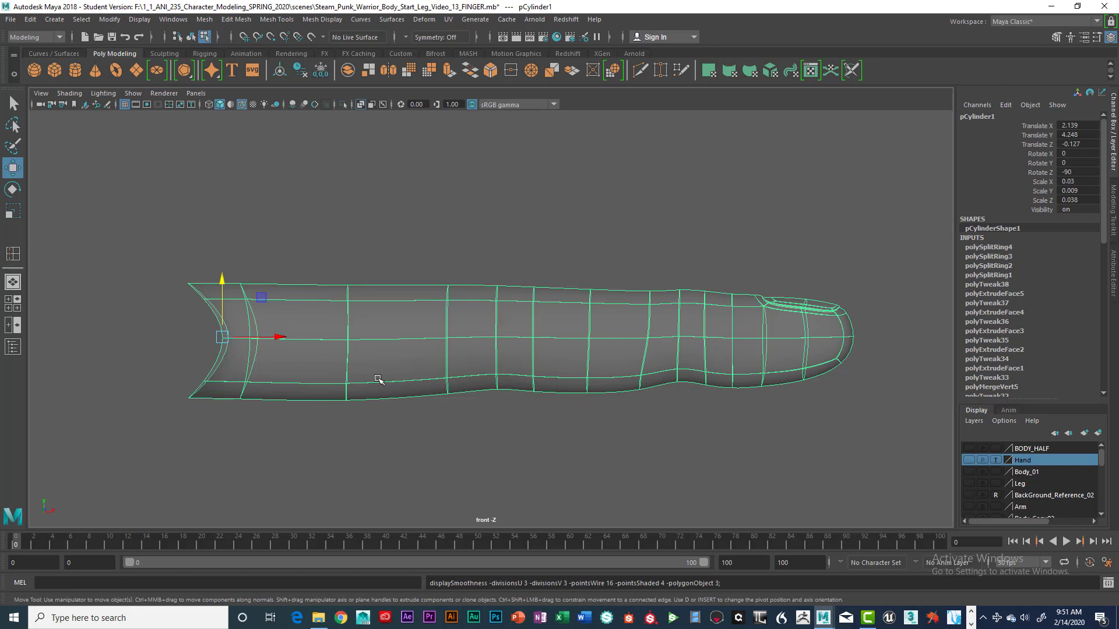
{"action": "right_click_drag", "start_coordinate": [340, 294], "coordinate": [272, 299]}
{"action": "left_click_drag", "start_coordinate": [180, 368], "coordinate": [257, 407]}
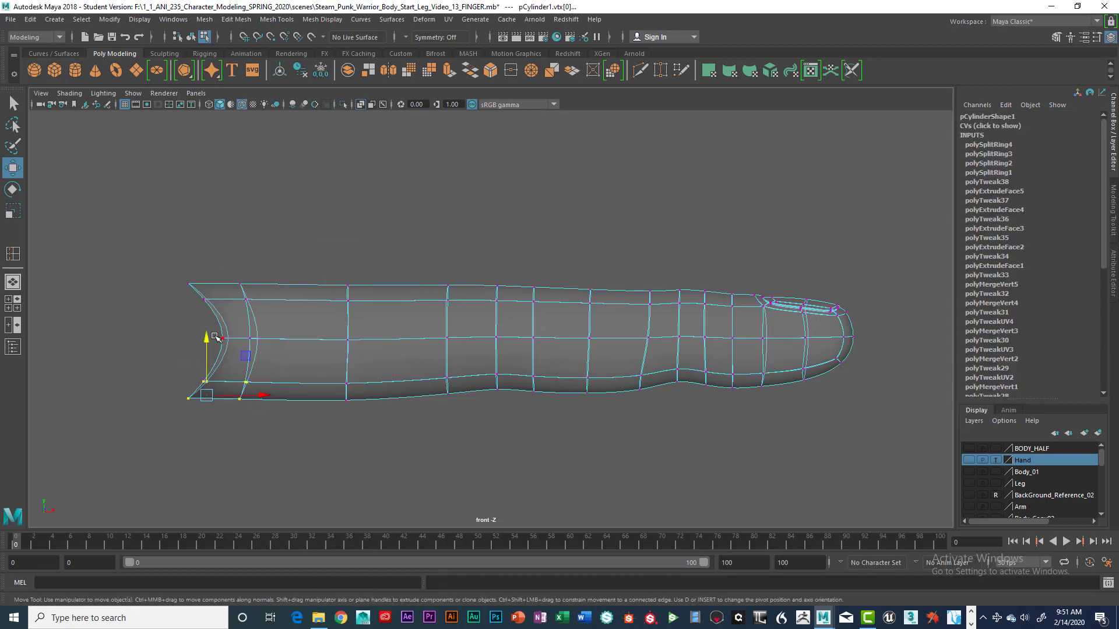
{"action": "left_click_drag", "start_coordinate": [207, 339], "coordinate": [207, 342]}
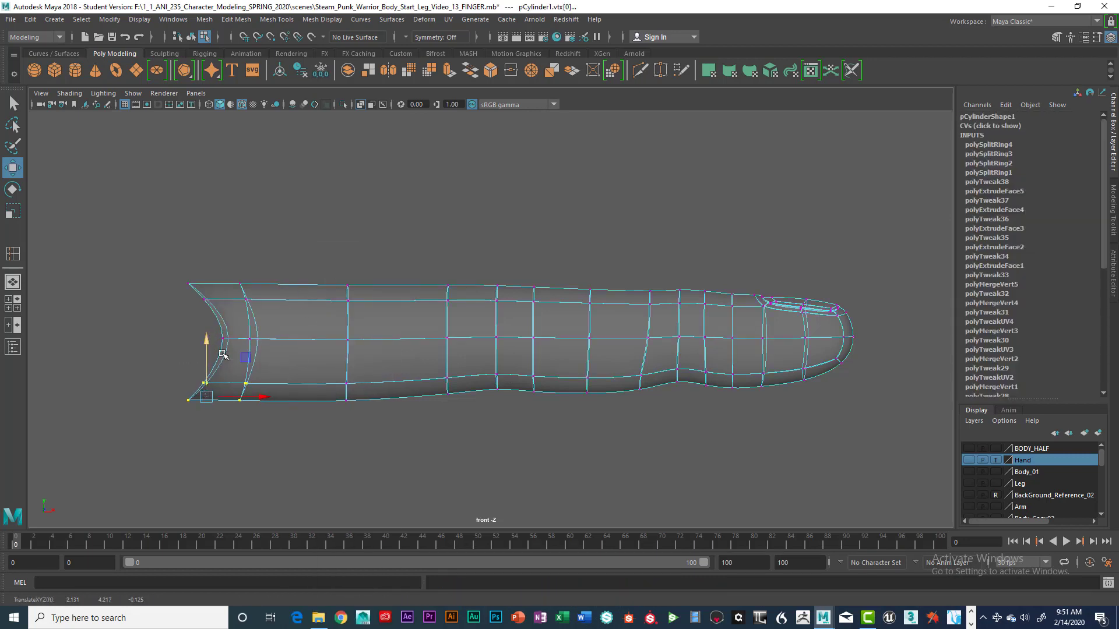
{"action": "left_click_drag", "start_coordinate": [325, 374], "coordinate": [367, 414]}
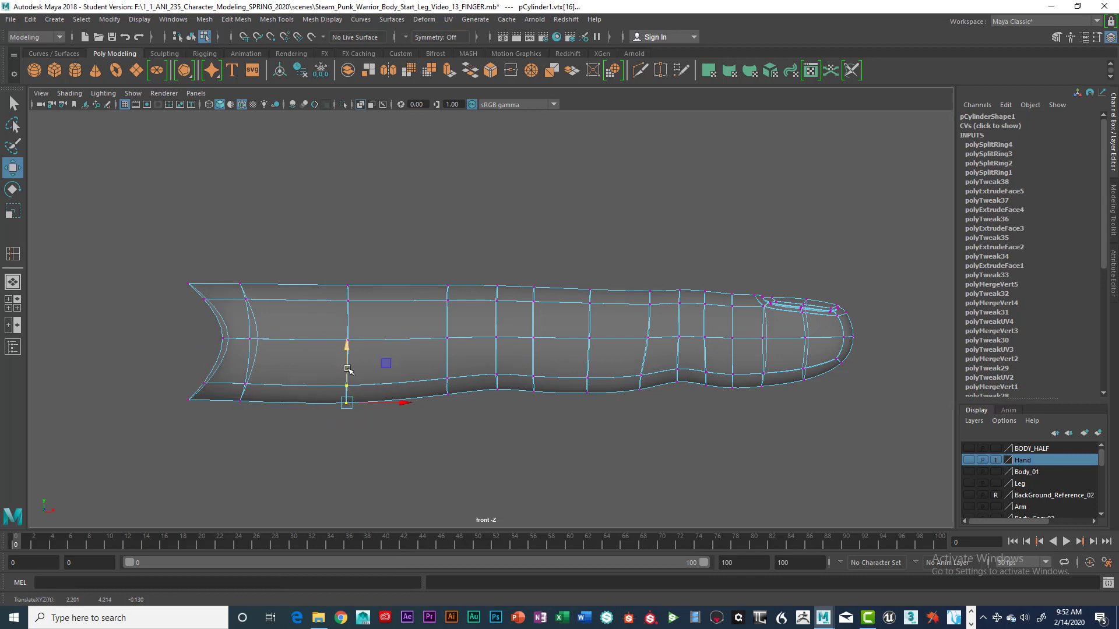
{"action": "left_click_drag", "start_coordinate": [347, 353], "coordinate": [348, 354]}
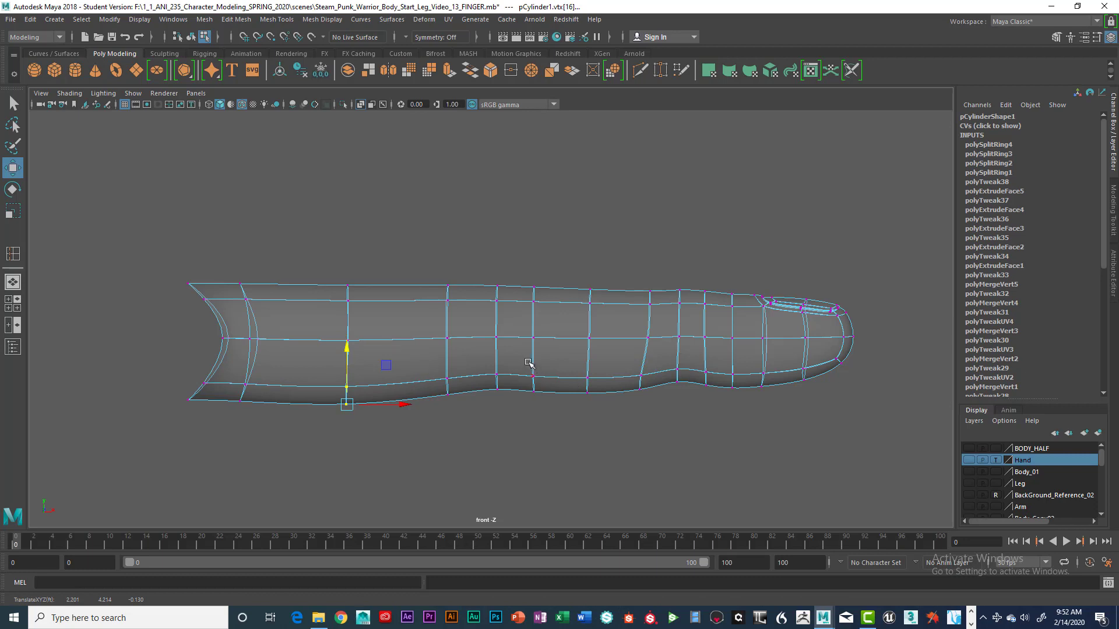
Lower the underside vertices of the middle segment and the fingertip pad a little further on the smoothed mesh
{"action": "mouse_move", "coordinate": [571, 357]}
{"action": "left_mouse_down"}
{"action": "mouse_move", "coordinate": [603, 397]}
{"action": "mouse_move", "coordinate": [585, 351]}
{"action": "left_mouse_up"}
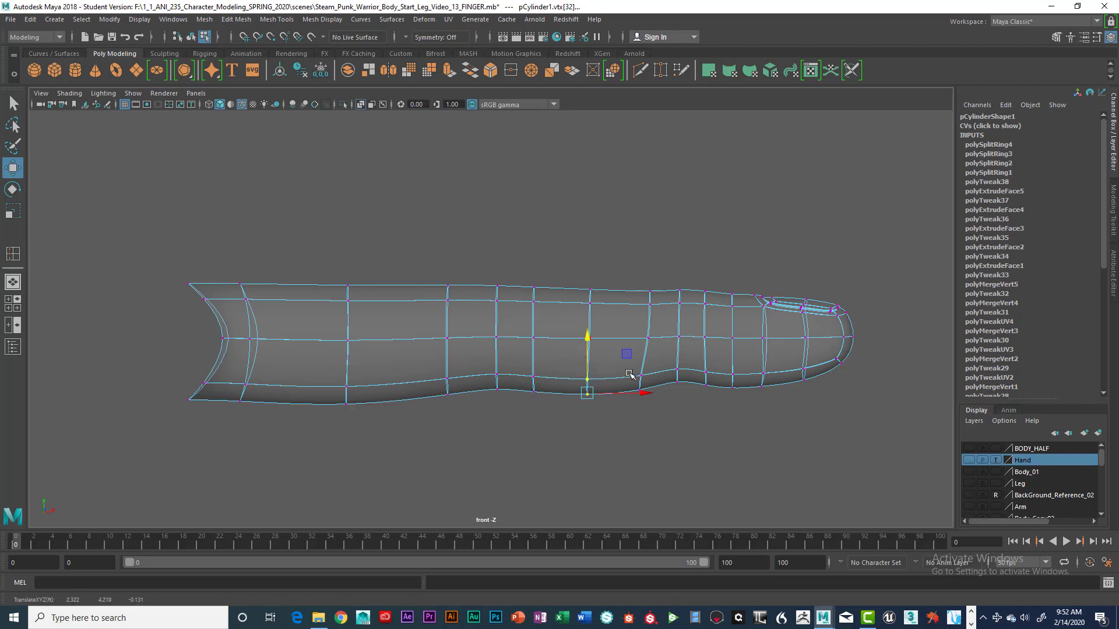
{"action": "left_click_drag", "start_coordinate": [722, 364], "coordinate": [816, 401]}
{"action": "mouse_move", "coordinate": [769, 345]}
{"action": "left_mouse_down"}
{"action": "mouse_move", "coordinate": [825, 409]}
{"action": "mouse_move", "coordinate": [784, 356]}
{"action": "left_mouse_up"}
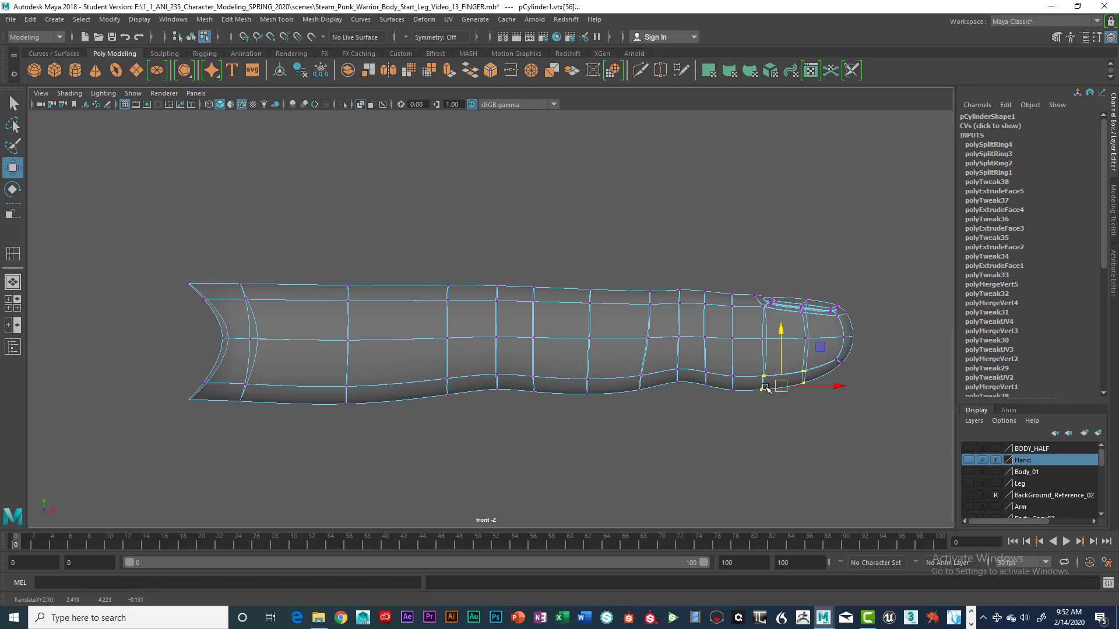
{"action": "left_click", "coordinate": [732, 374]}
{"action": "left_click", "coordinate": [759, 376]}
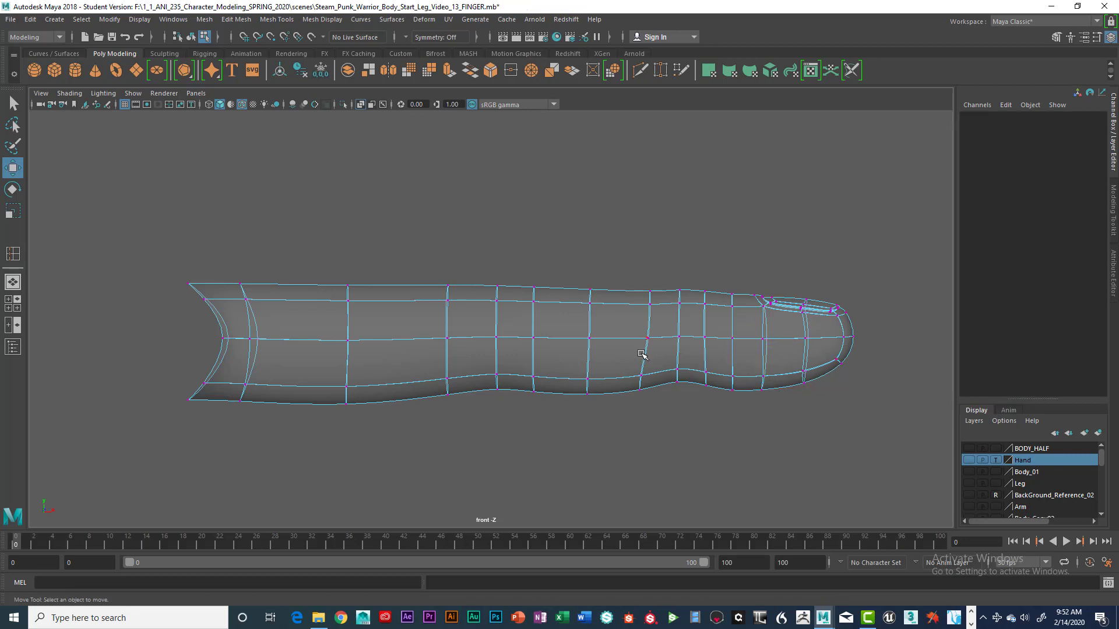
Return the finger to object mode, deselect it and turn off wireframe on shaded to show the clean silhouette
{"action": "right_click_drag", "start_coordinate": [642, 358], "coordinate": [624, 352]}
{"action": "left_click", "coordinate": [691, 426]}
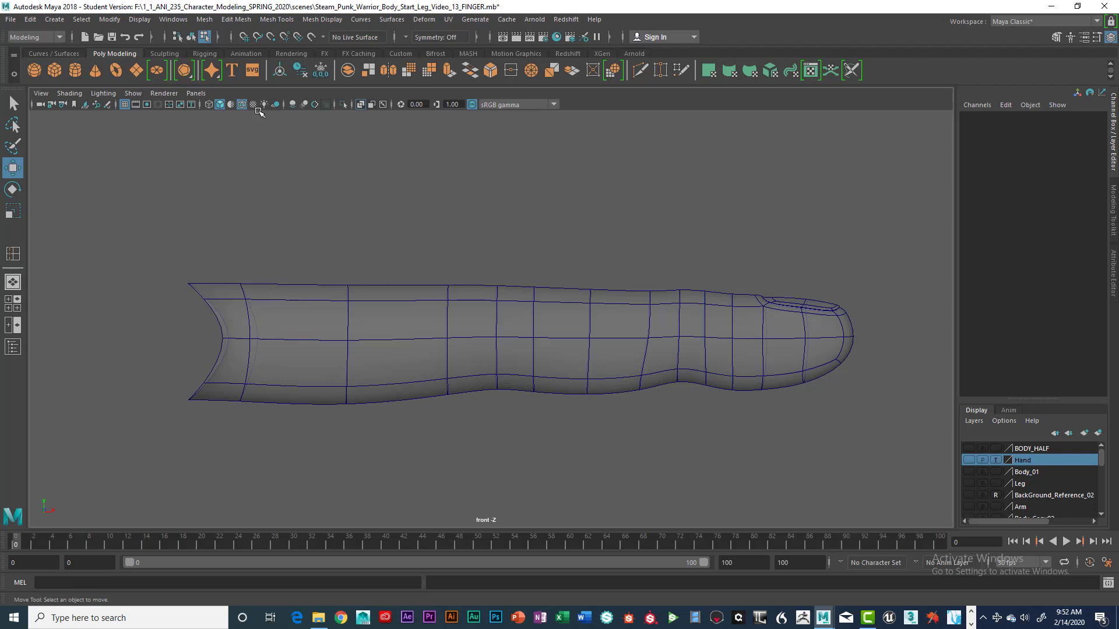
{"action": "left_click", "coordinate": [242, 104]}
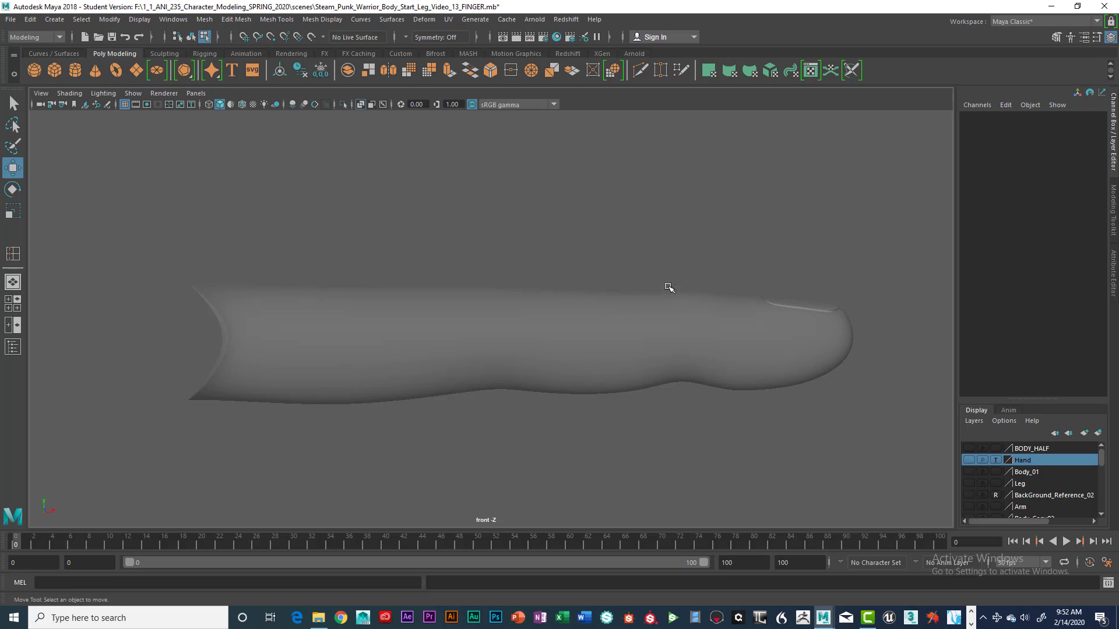
Raise the top vertices over the middle joint to form a knuckle and return the deselected finger to object mode
{"action": "left_click", "coordinate": [446, 331]}
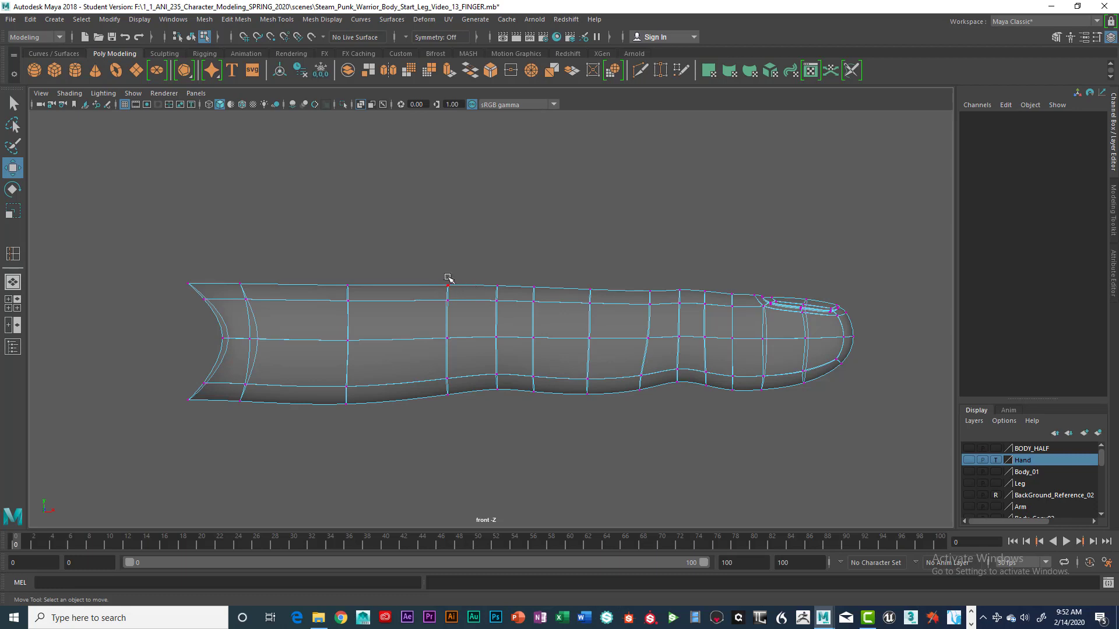
{"action": "left_click_drag", "start_coordinate": [437, 273], "coordinate": [500, 269]}
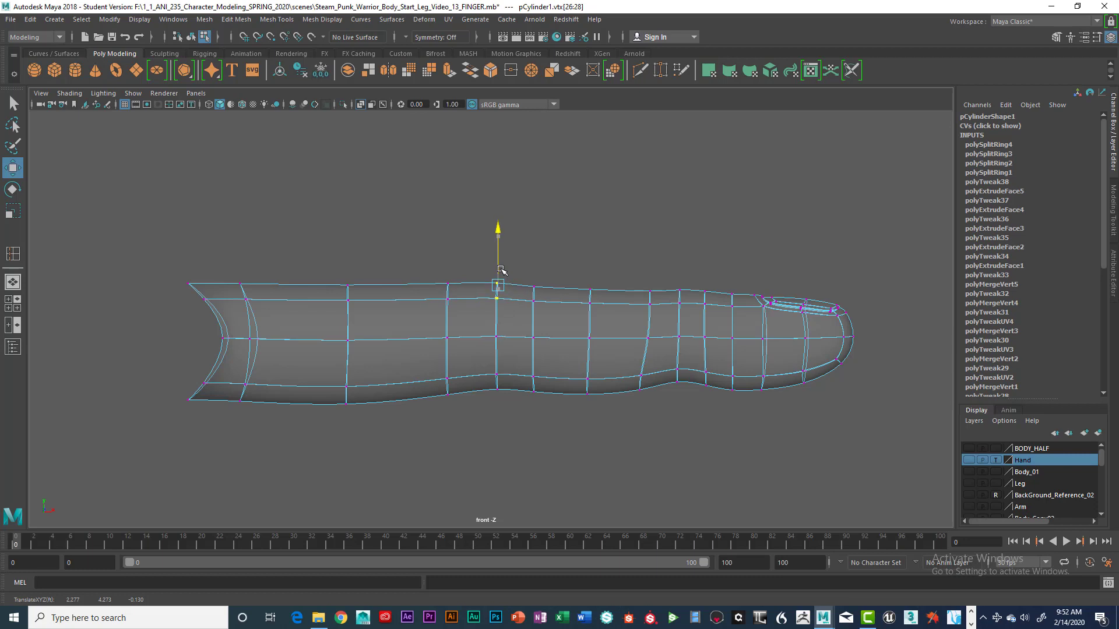
{"action": "left_click", "coordinate": [539, 247]}
{"action": "right_click", "coordinate": [536, 282]}
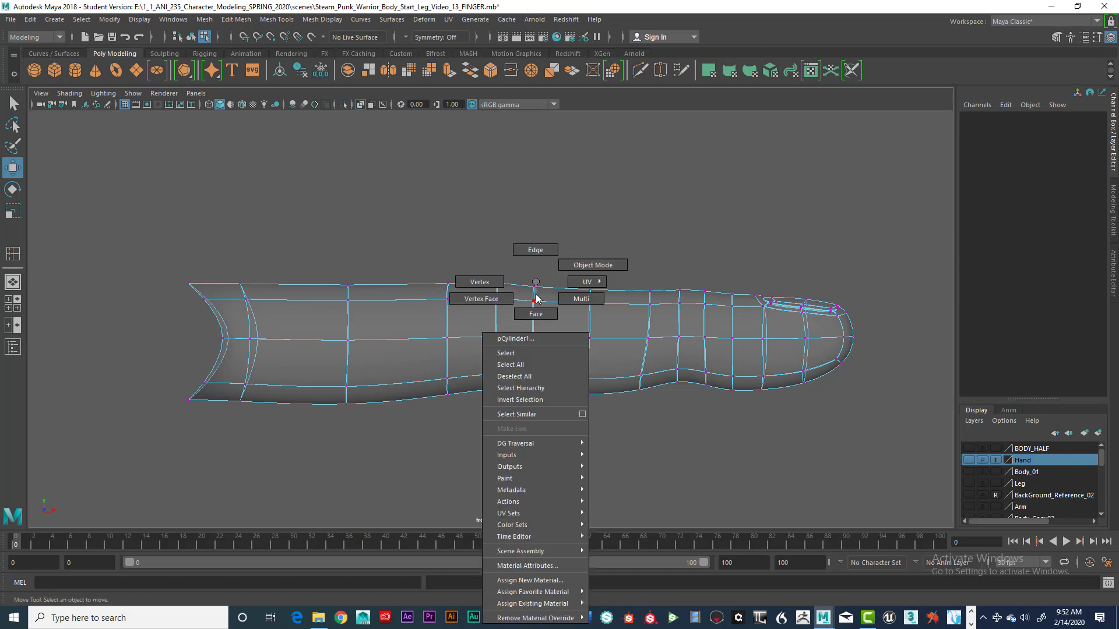
{"action": "left_click", "coordinate": [527, 353]}
{"action": "left_click", "coordinate": [617, 429]}
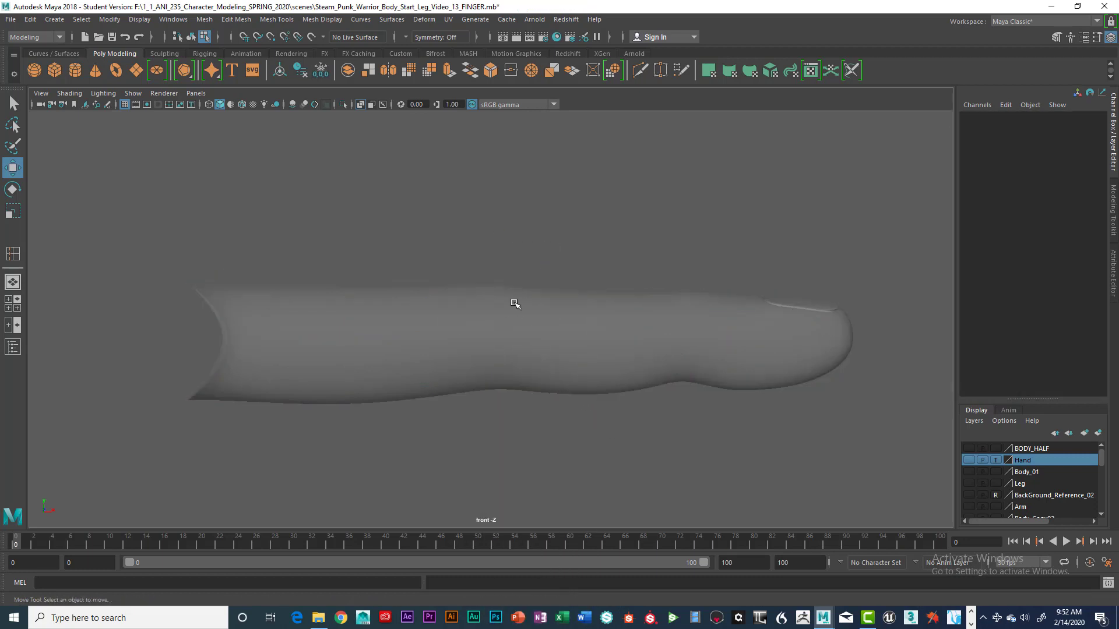
Switch to the top view and pull the vertices on both sides of the middle joint slightly outward to widen the knuckle
{"action": "key", "text": "F9"}
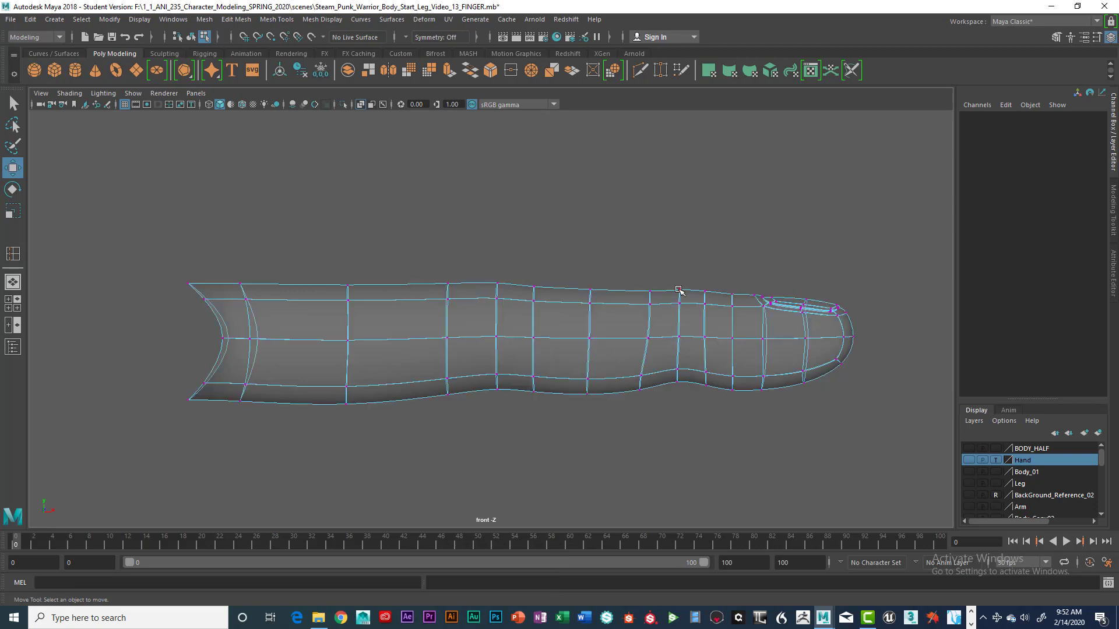
{"action": "key", "text": "space"}
{"action": "key", "text": "space"}
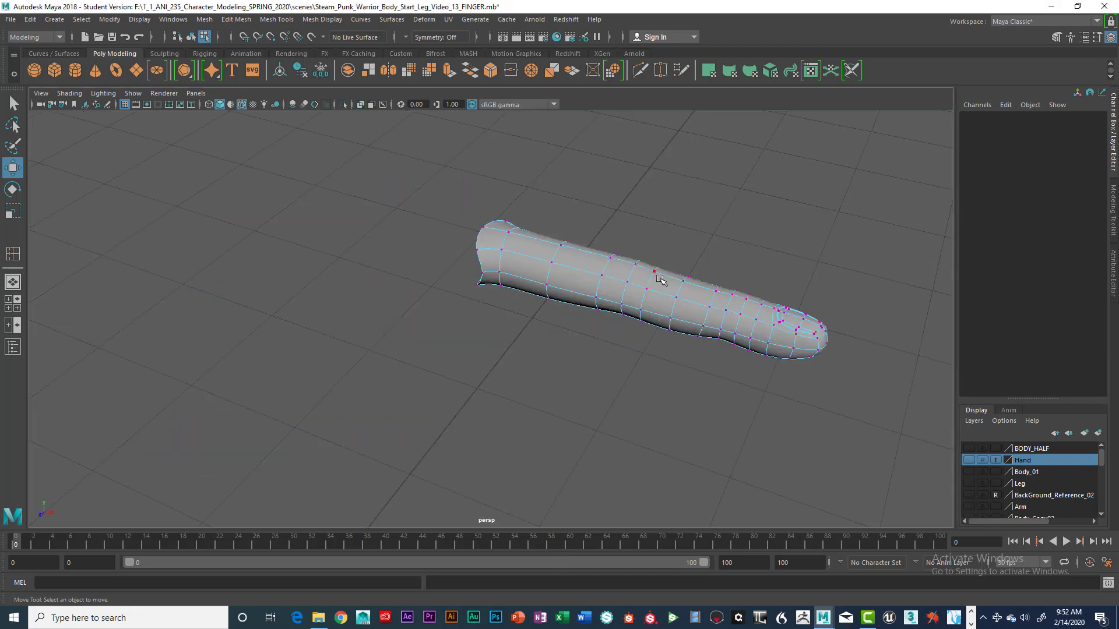
{"action": "key", "text": "space"}
{"action": "key", "text": "space"}
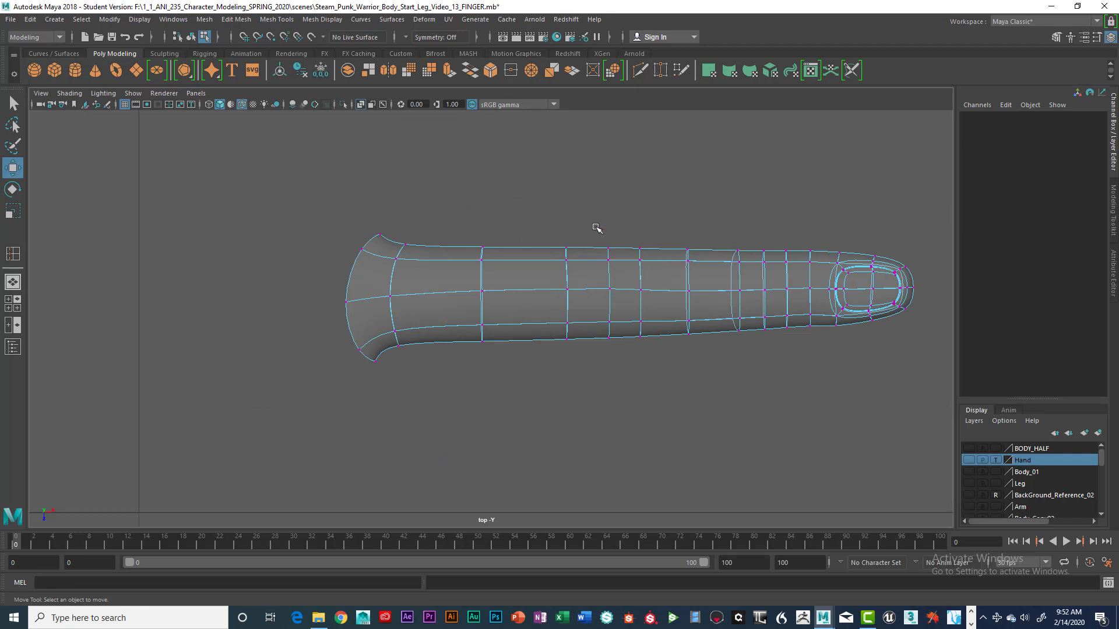
{"action": "left_click_drag", "start_coordinate": [600, 236], "coordinate": [610, 275]}
{"action": "left_click_drag", "start_coordinate": [596, 316], "coordinate": [611, 353]}
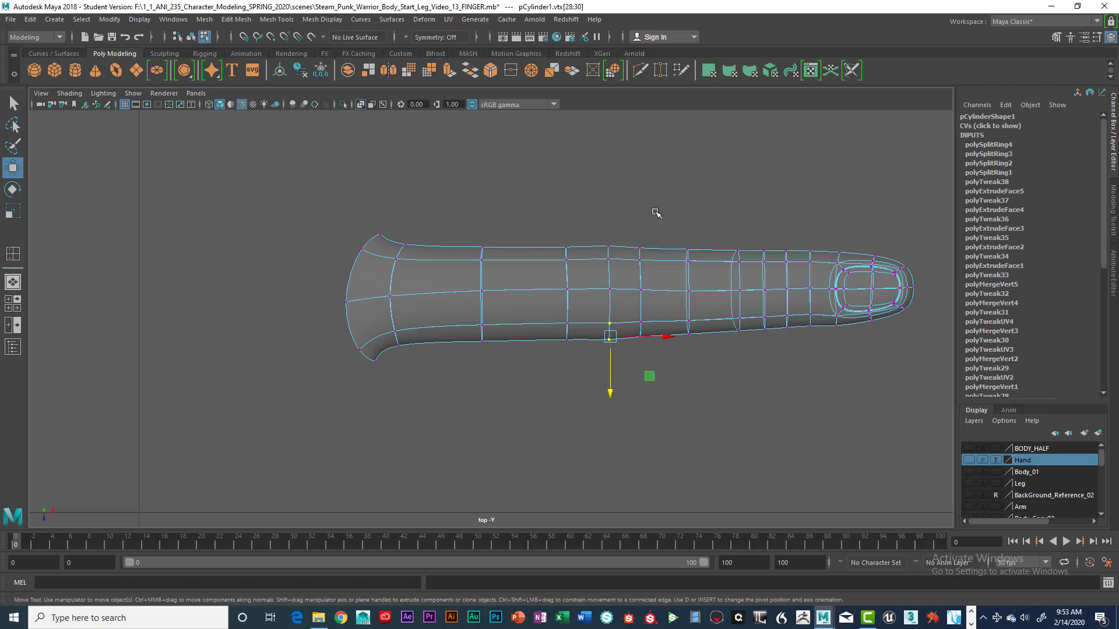
{"action": "left_click", "coordinate": [647, 377]}
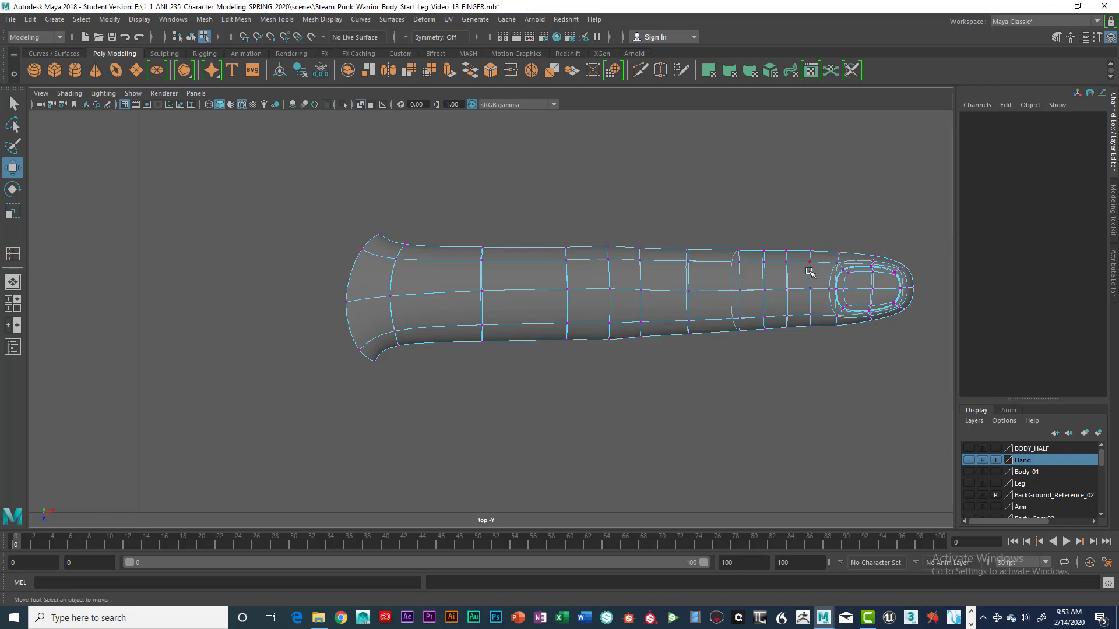
Scale the vertex ring at the fingertip joint slightly wider across the finger and return the deselected mesh to object mode
{"action": "left_click_drag", "start_coordinate": [596, 213], "coordinate": [630, 396]}
{"action": "key", "text": "space"}
{"action": "key", "text": "space"}
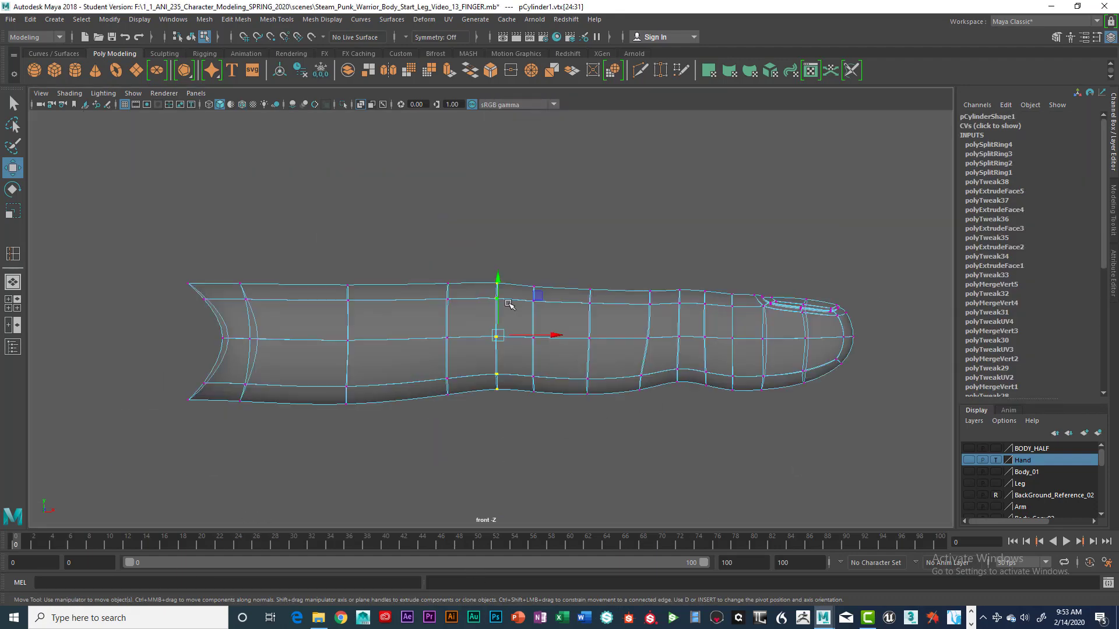
{"action": "left_click_drag", "start_coordinate": [672, 271], "coordinate": [684, 391]}
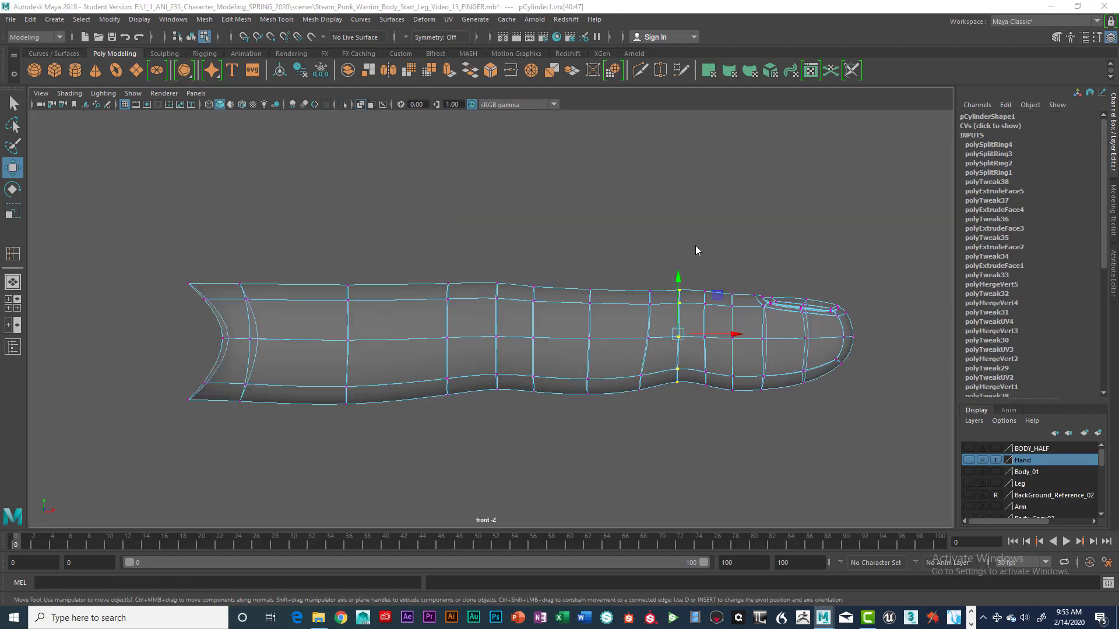
{"action": "key", "text": "space"}
{"action": "key", "text": "space"}
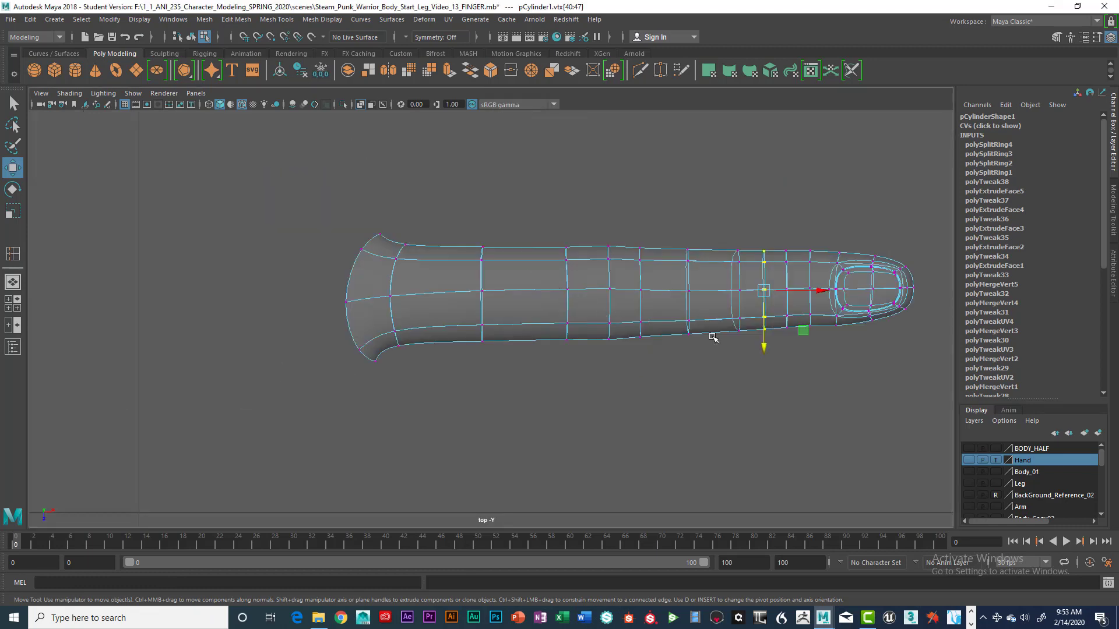
{"action": "key", "text": "r"}
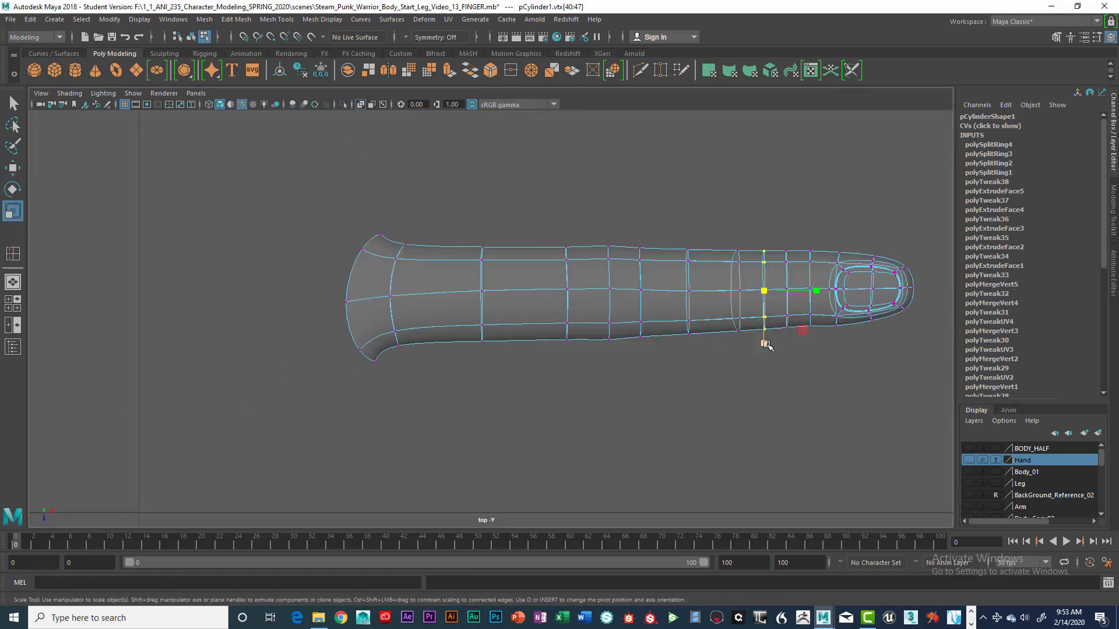
{"action": "left_click_drag", "start_coordinate": [763, 342], "coordinate": [765, 348]}
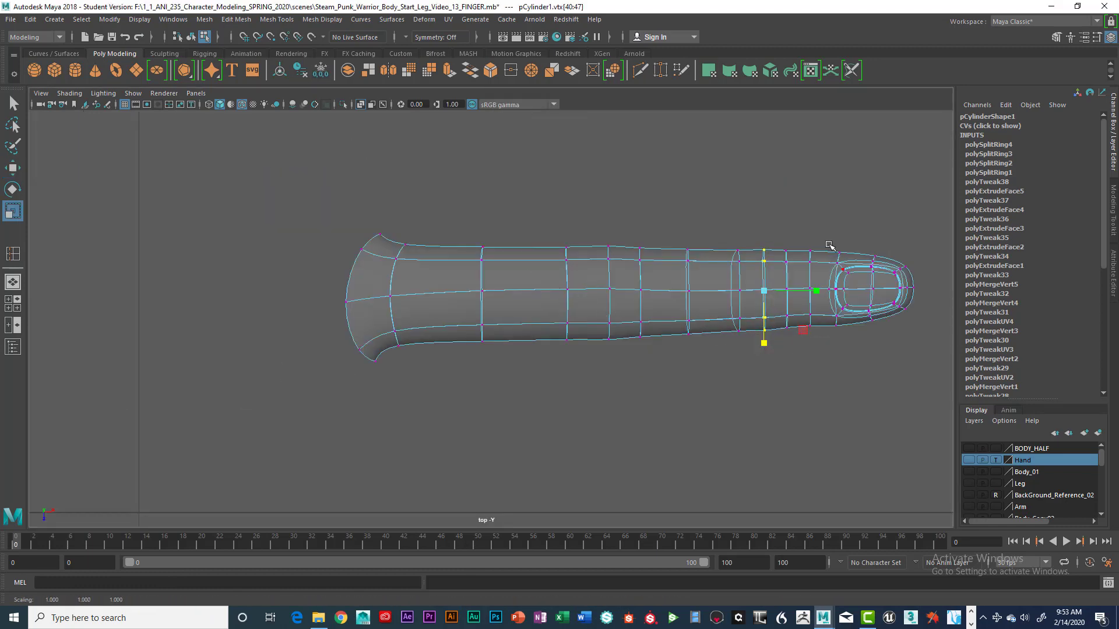
{"action": "left_click", "coordinate": [823, 223]}
{"action": "right_click_drag", "start_coordinate": [797, 269], "coordinate": [824, 242]}
{"action": "left_click", "coordinate": [824, 249]}
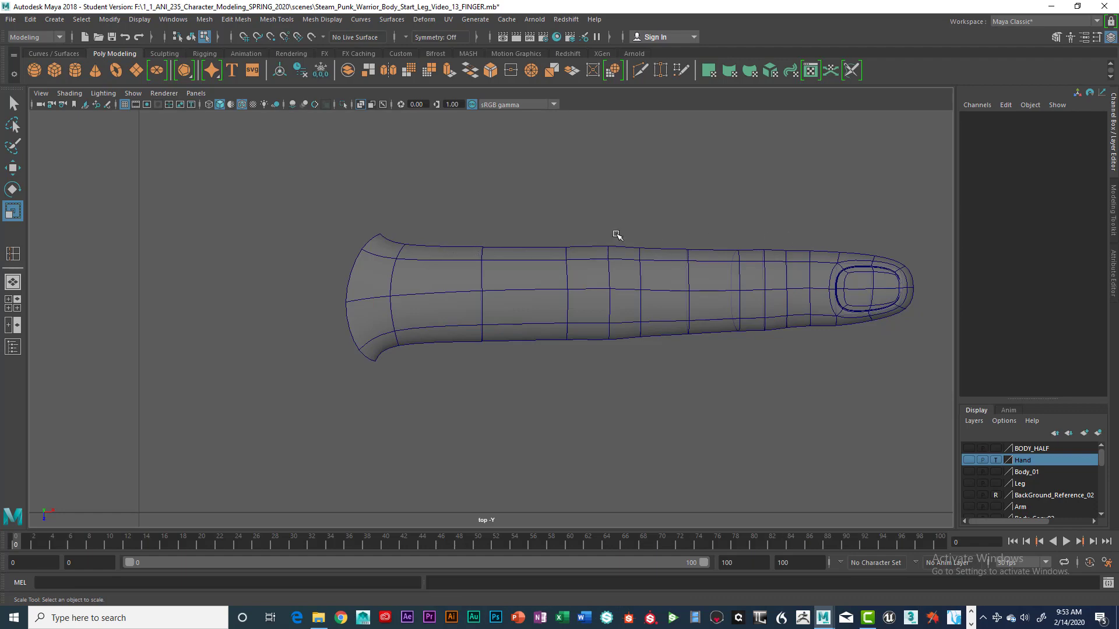
Select the finger in object mode, turn off its smooth preview and make the Hand layer's wireframe reference visible
{"action": "key", "text": "space"}
{"action": "key", "text": "space"}
{"action": "left_click_drag", "start_coordinate": [719, 250], "coordinate": [571, 298], "text": "alt"}
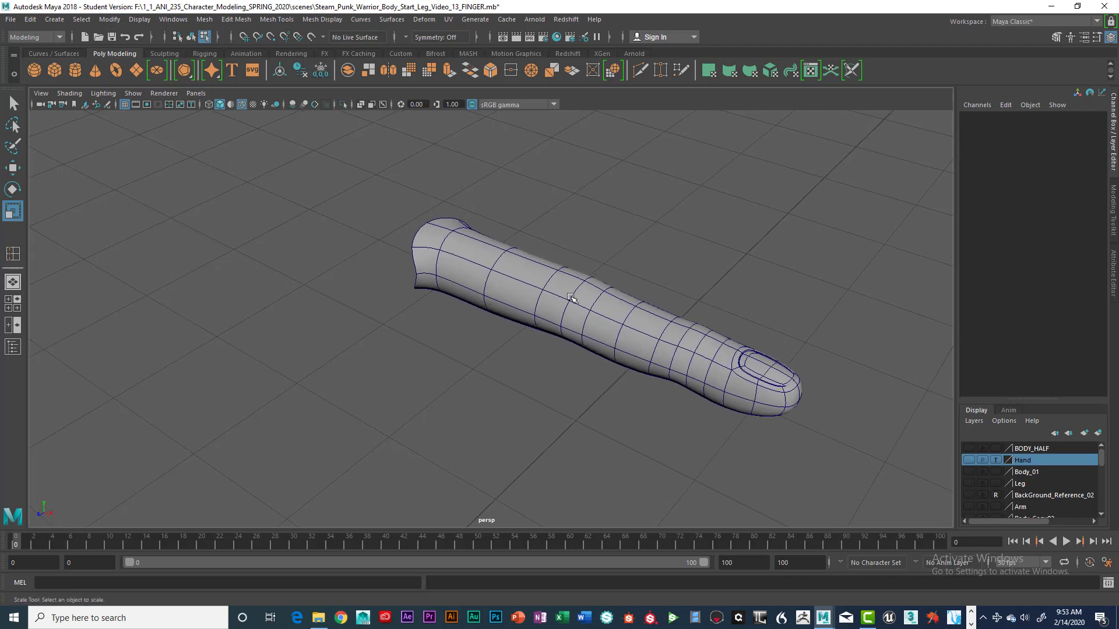
{"action": "key", "text": "F9"}
{"action": "right_click_drag", "start_coordinate": [571, 298], "coordinate": [569, 352]}
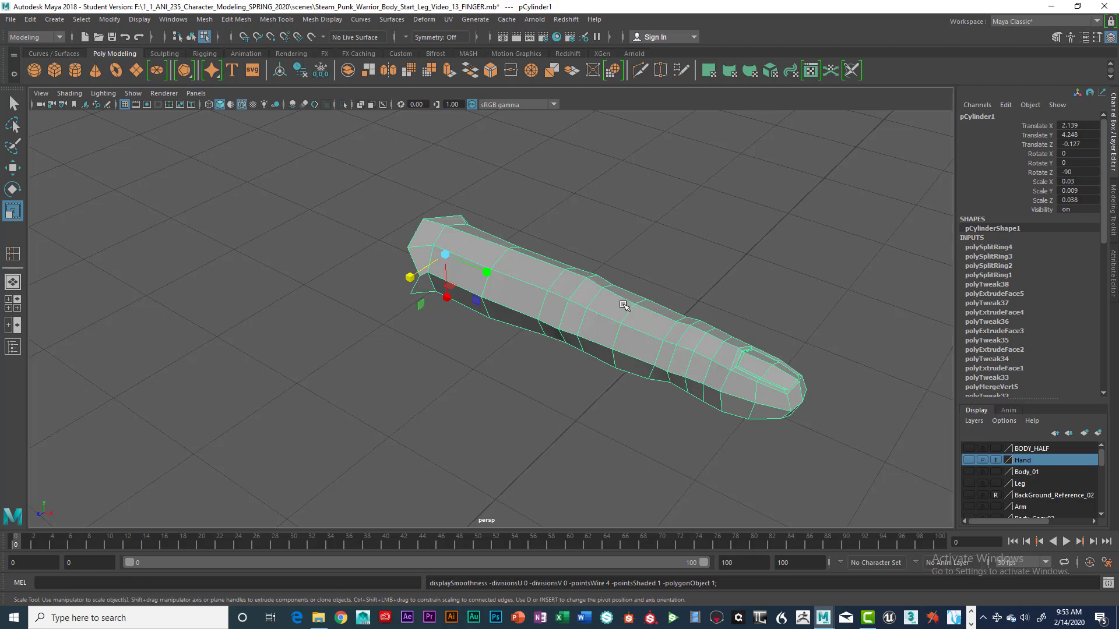
{"action": "left_click_drag", "start_coordinate": [623, 305], "coordinate": [934, 412], "text": "alt"}
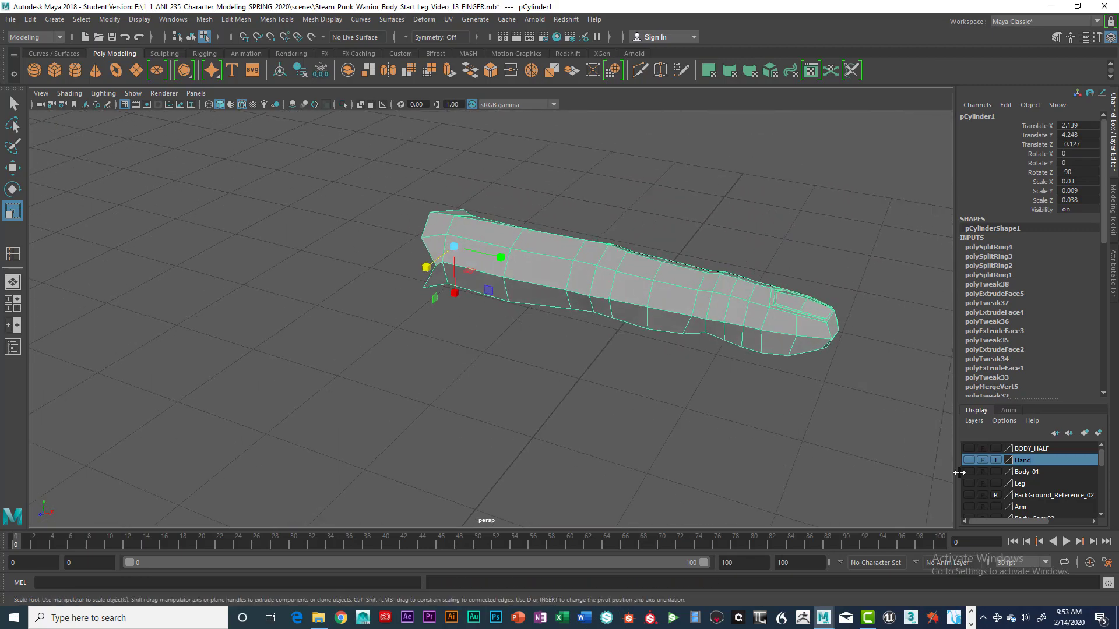
{"action": "left_click", "coordinate": [969, 460]}
{"action": "left_click_drag", "start_coordinate": [749, 387], "coordinate": [399, 382], "text": "alt"}
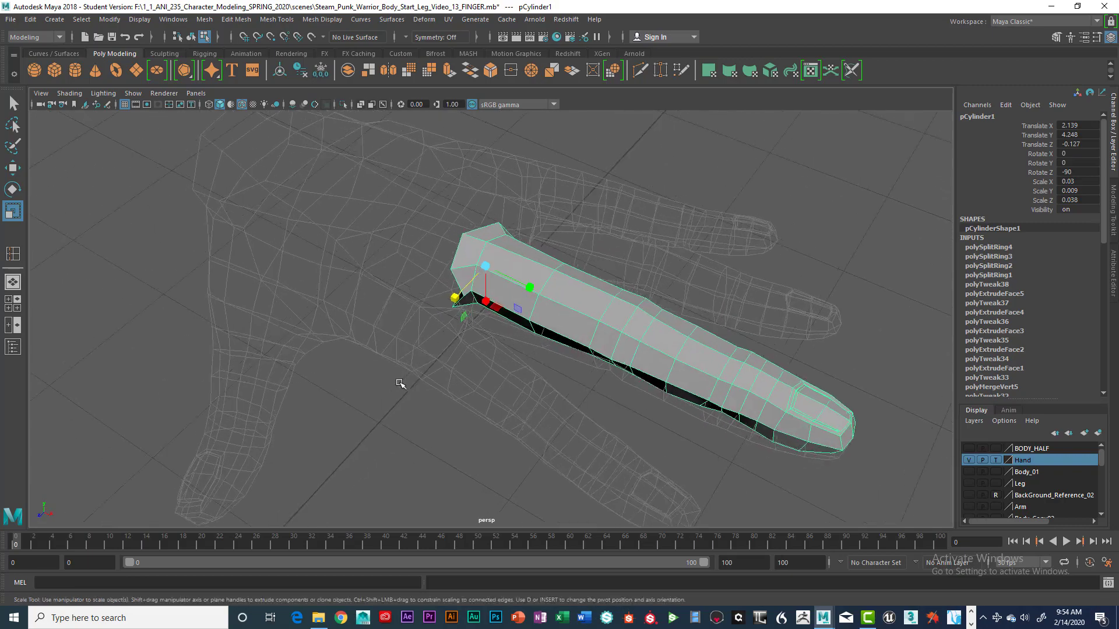
Duplicate the finger and move the copy along Z to about -0.052, over the adjacent reference finger nearer the thumb
{"action": "key", "text": "space"}
{"action": "key", "text": "space"}
{"action": "scroll", "coordinate": [417, 296], "scroll_direction": "down", "scroll_amount": 5}
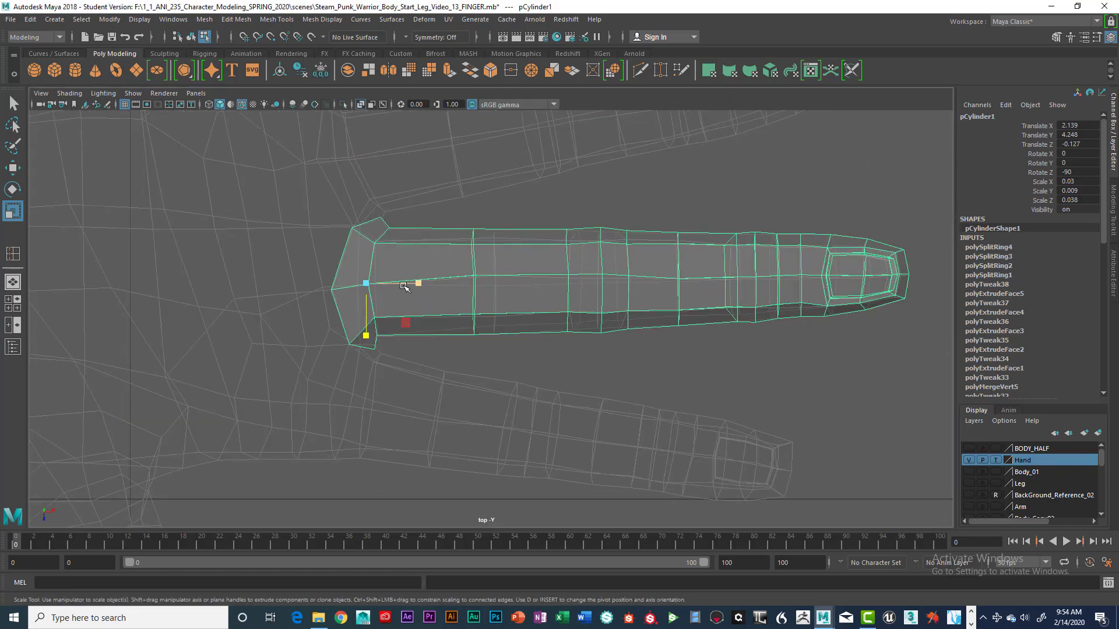
{"action": "left_click_drag", "start_coordinate": [405, 285], "coordinate": [410, 287], "text": "alt"}
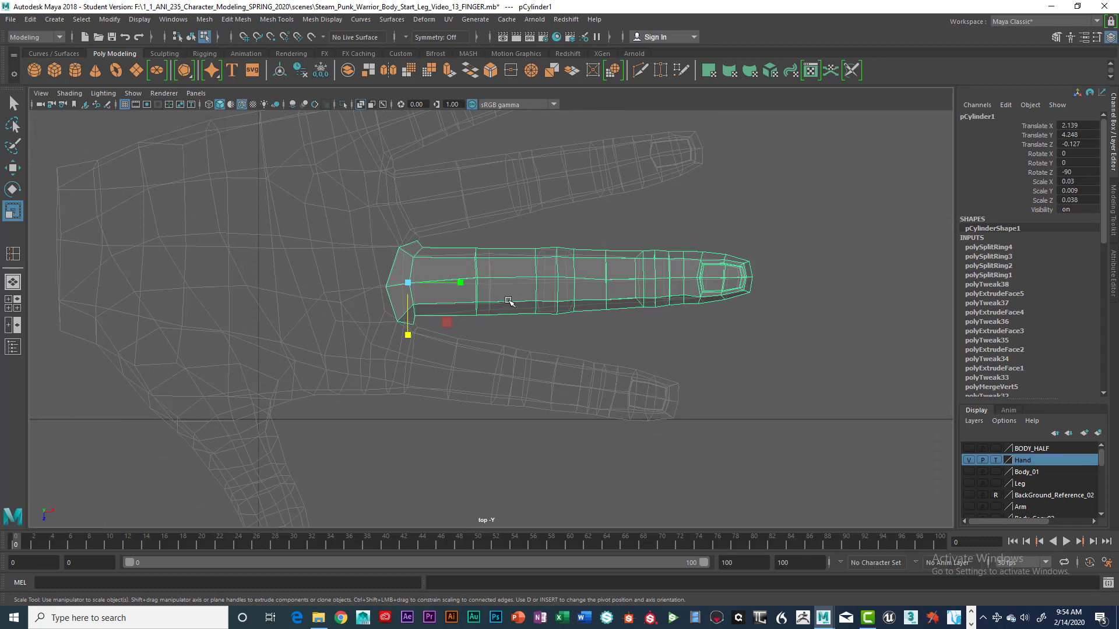
{"action": "key", "text": "ctrl+d"}
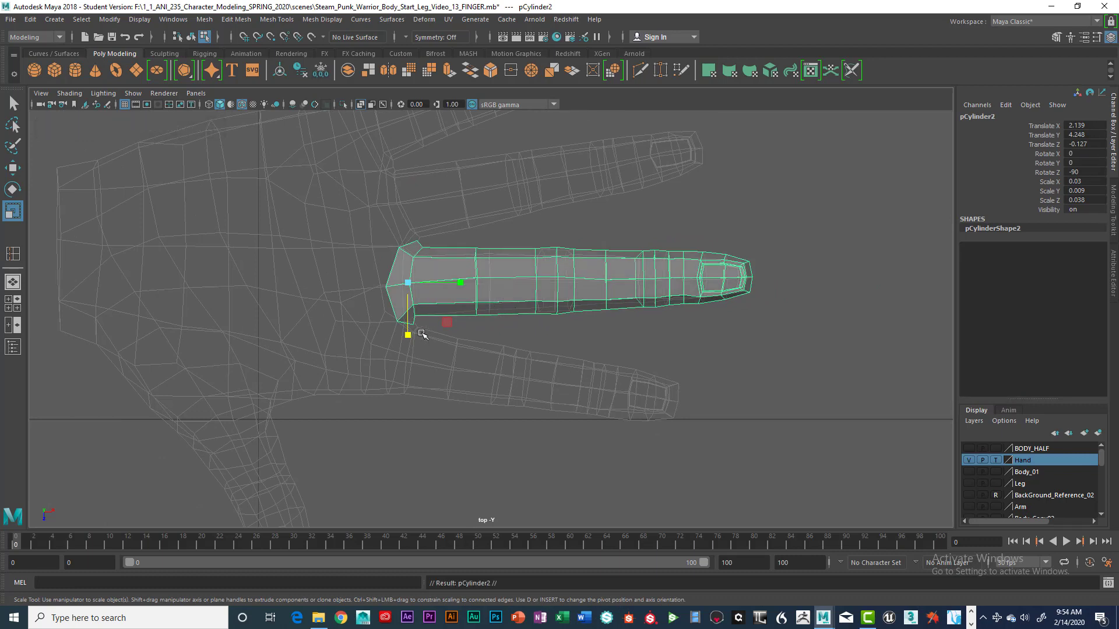
{"action": "key", "text": "w"}
{"action": "left_click_drag", "start_coordinate": [407, 340], "coordinate": [403, 420]}
Rotate the copied finger about 9.15° in X to follow the reference finger and scale it uniformly down to about 0.027, 0.008, 0.034
{"action": "key", "text": "e"}
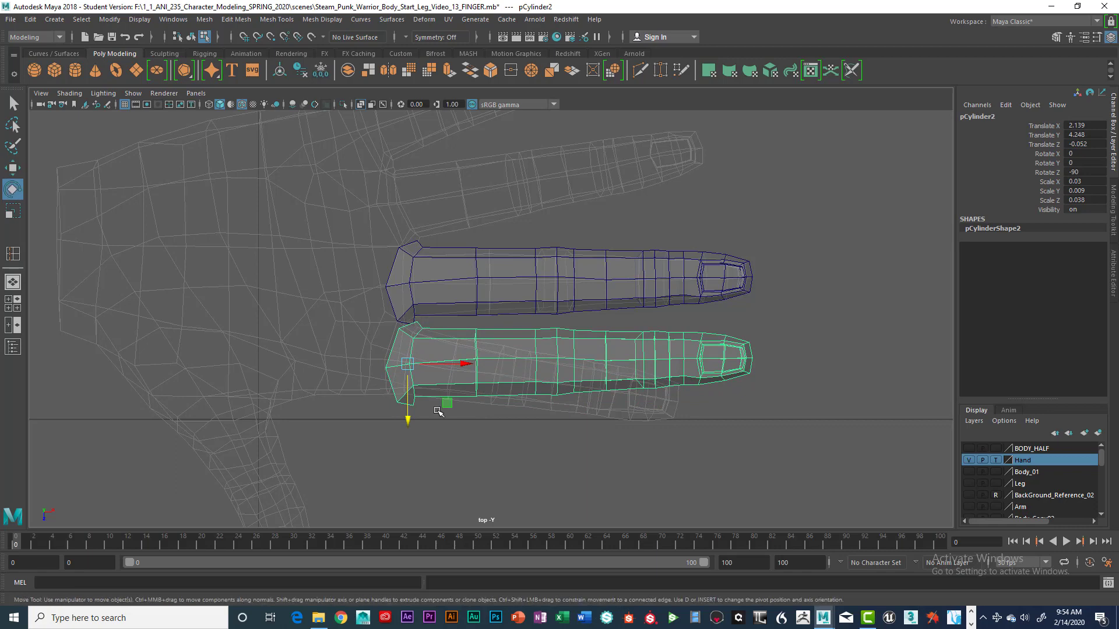
{"action": "mouse_move", "coordinate": [443, 401]}
{"action": "left_mouse_down"}
{"action": "mouse_move", "coordinate": [407, 431]}
{"action": "mouse_move", "coordinate": [439, 409]}
{"action": "left_mouse_up"}
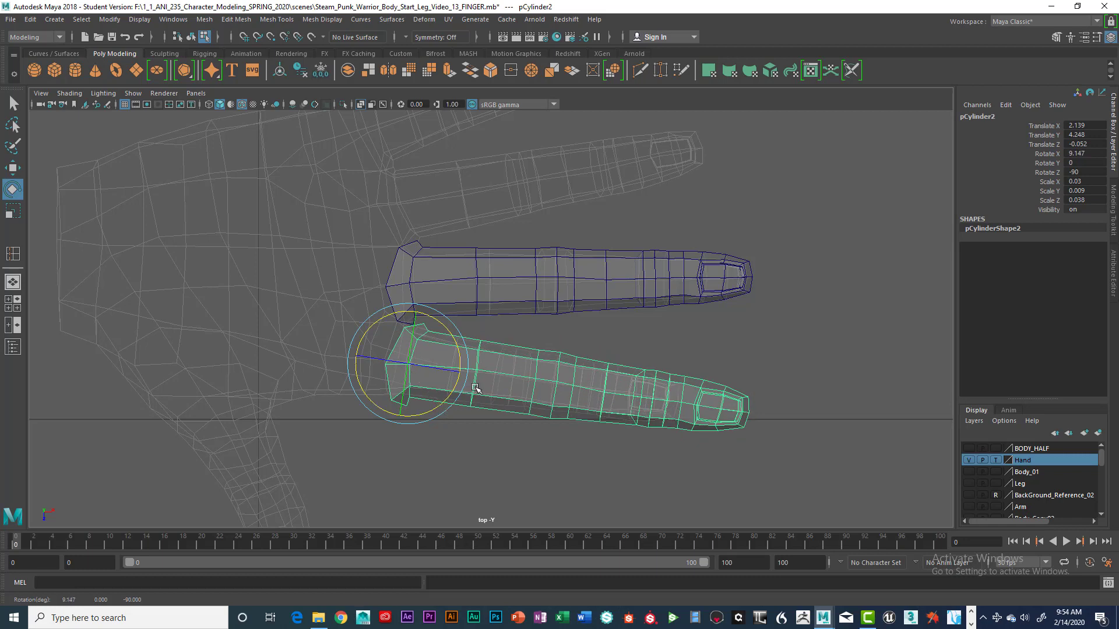
{"action": "middle_click_drag", "start_coordinate": [432, 382], "coordinate": [527, 374], "text": "alt"}
{"action": "left_click_drag", "start_coordinate": [527, 373], "coordinate": [537, 371], "text": "alt"}
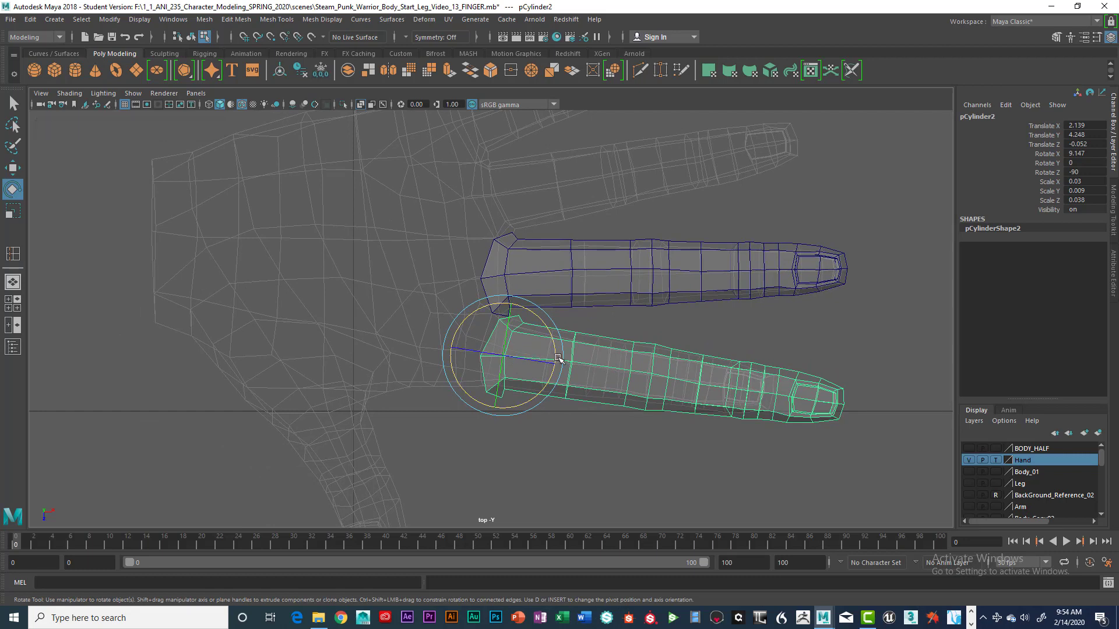
{"action": "key", "text": "r"}
{"action": "left_click_drag", "start_coordinate": [503, 356], "coordinate": [427, 353]}
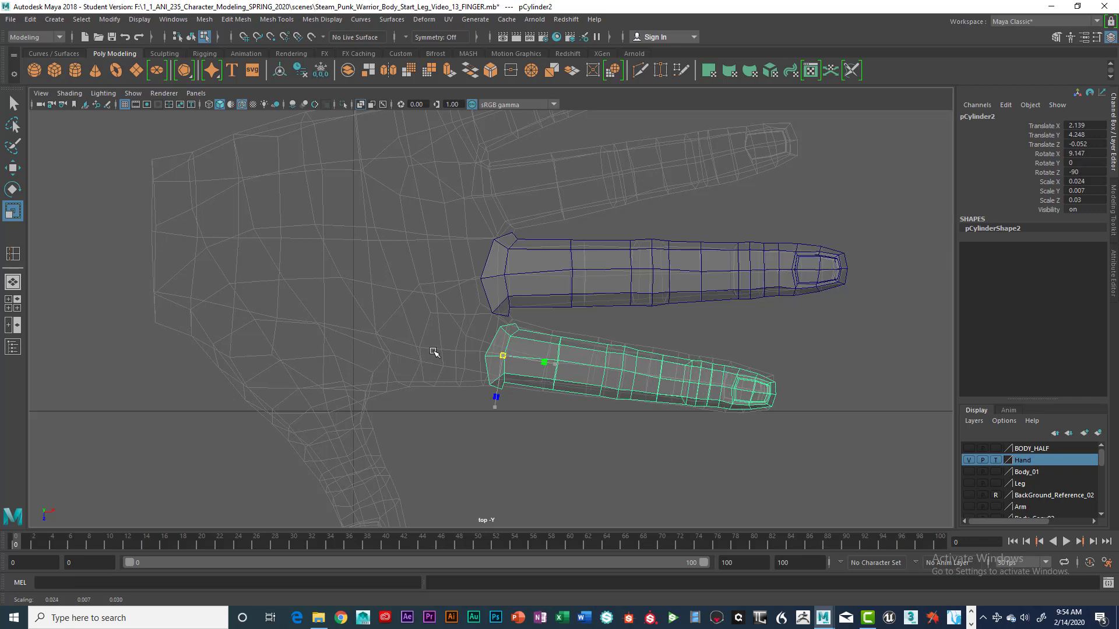
{"action": "left_click_drag", "start_coordinate": [496, 362], "coordinate": [508, 363]}
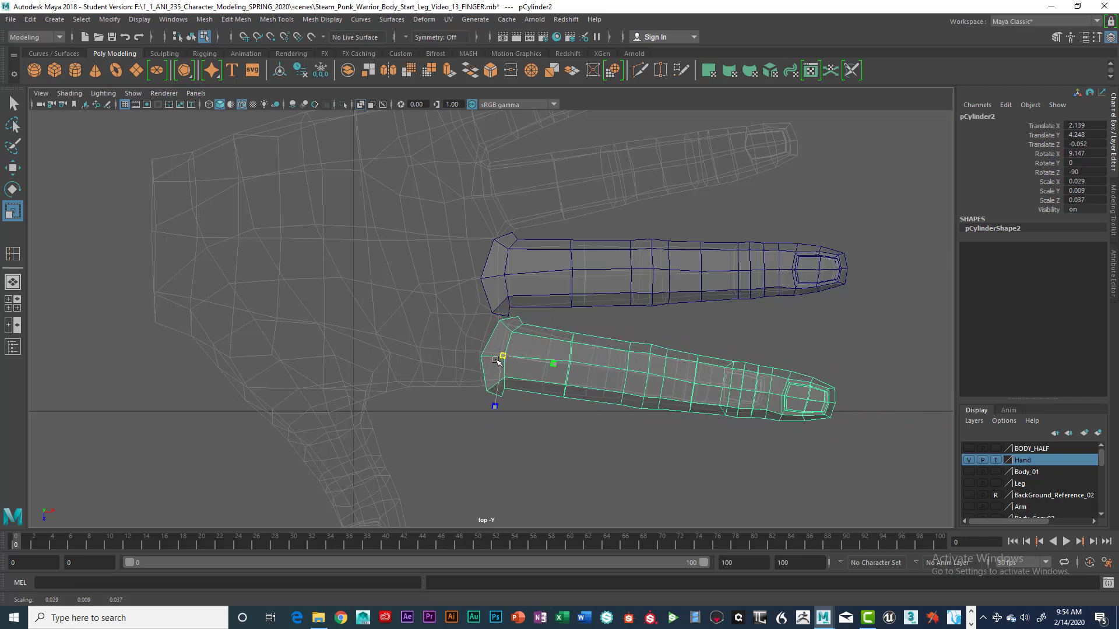
Move the copied finger to about X 2.131, Z -0.058 so its base sits against the original finger's base
{"action": "key", "text": "w"}
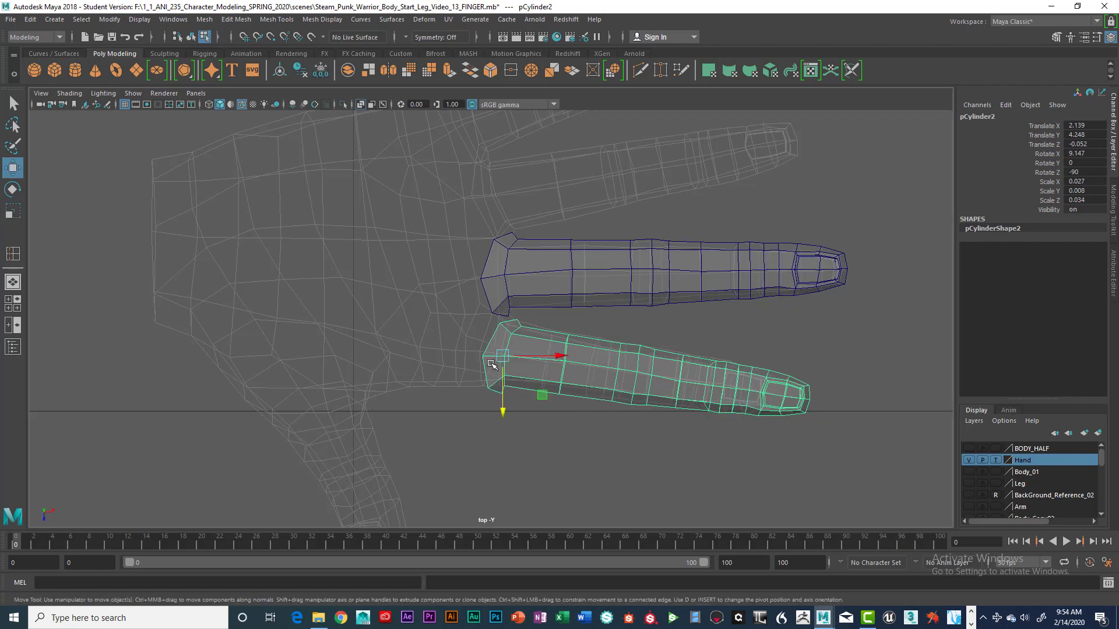
{"action": "left_click_drag", "start_coordinate": [502, 355], "coordinate": [502, 353]}
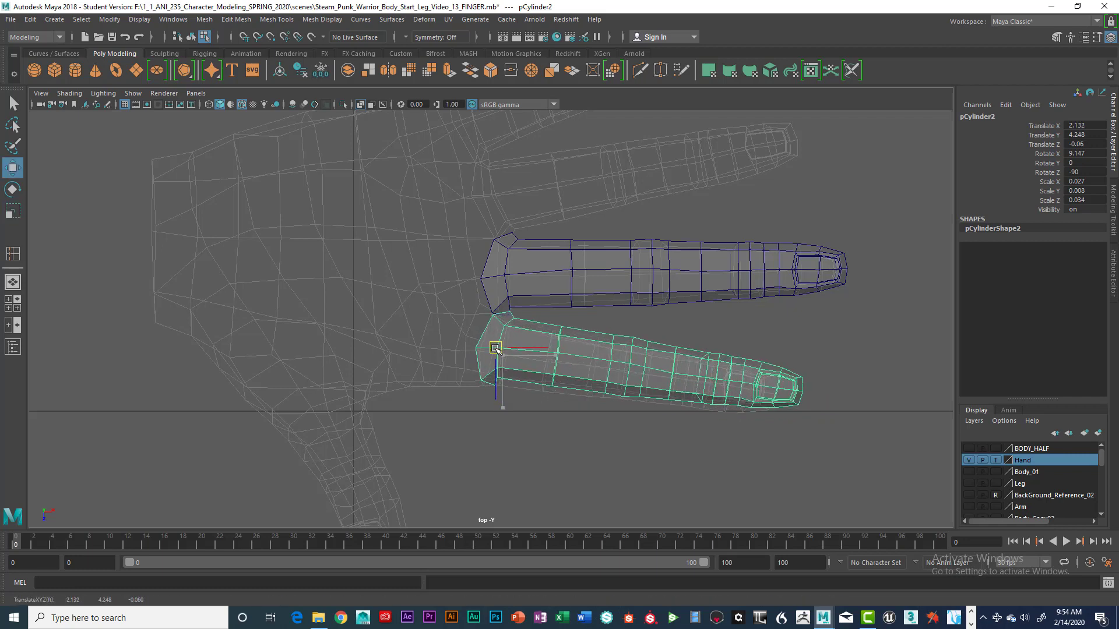
{"action": "mouse_move", "coordinate": [493, 352]}
{"action": "left_mouse_down"}
{"action": "mouse_move", "coordinate": [491, 342]}
{"action": "mouse_move", "coordinate": [489, 397]}
{"action": "mouse_move", "coordinate": [495, 350]}
{"action": "left_mouse_up"}
Lasso all of the copy's vertices beyond its base section and slide them slightly toward the palm to match the reference finger
{"action": "key", "text": "space"}
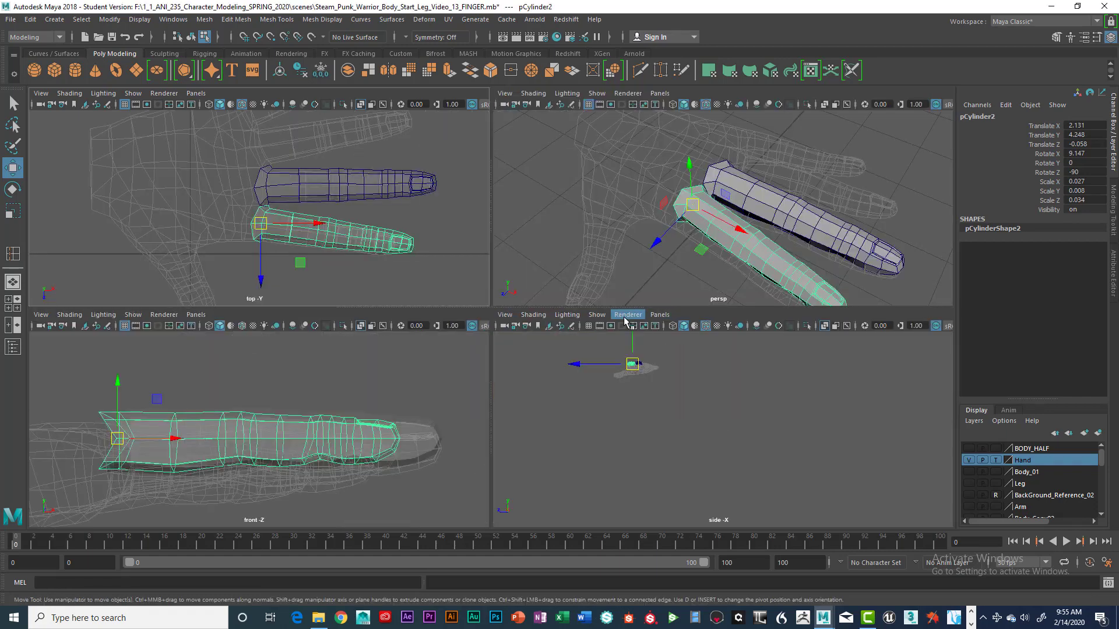
{"action": "key", "text": "space"}
{"action": "scroll", "coordinate": [490, 349], "scroll_direction": "up", "scroll_amount": 5}
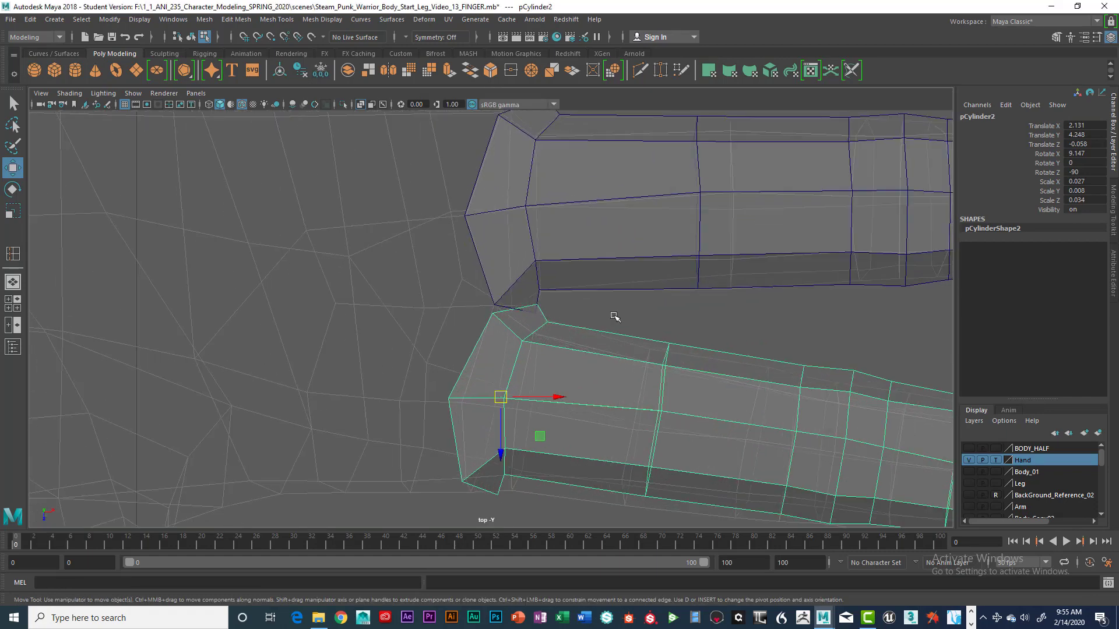
{"action": "middle_click_drag", "start_coordinate": [592, 275], "coordinate": [591, 273], "text": "alt"}
{"action": "middle_click_drag", "start_coordinate": [565, 320], "coordinate": [525, 305], "text": "alt"}
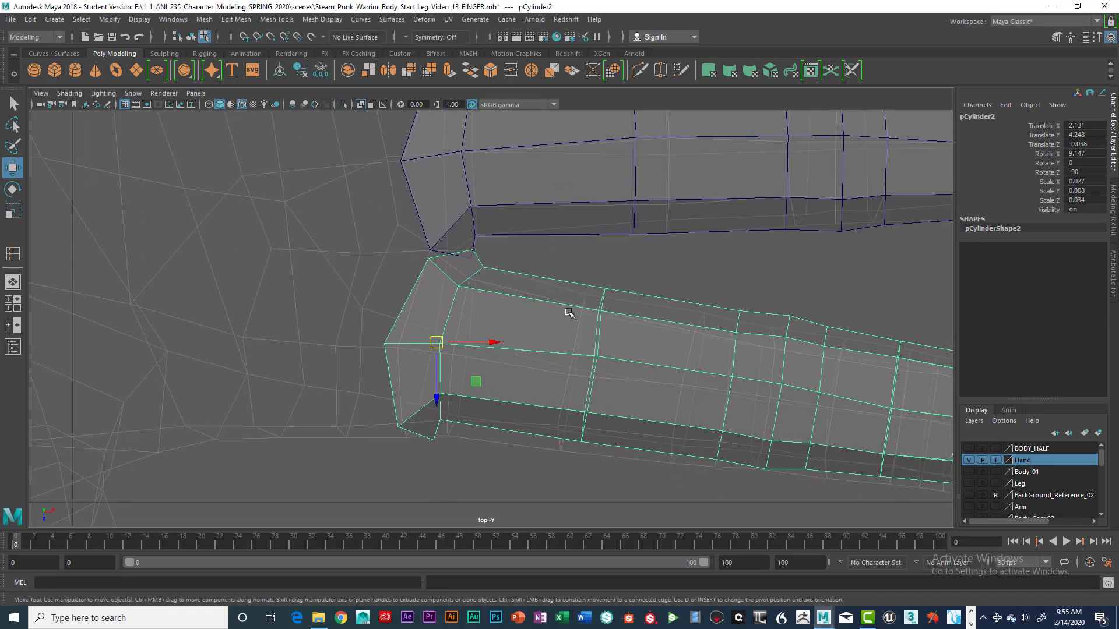
{"action": "right_click_drag", "start_coordinate": [606, 293], "coordinate": [558, 286]}
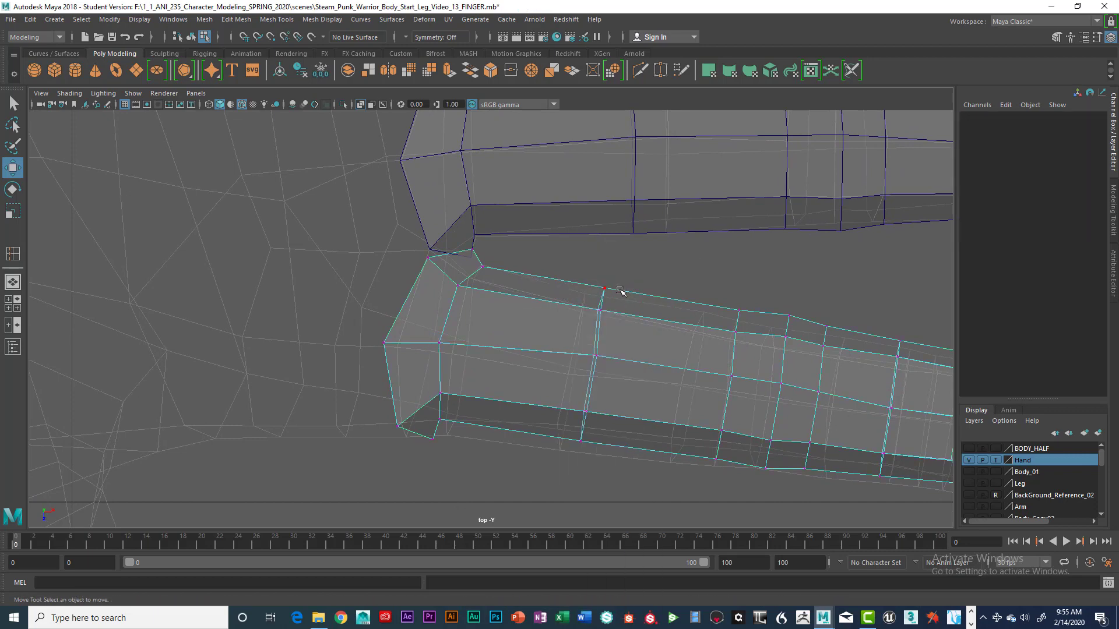
{"action": "middle_click_drag", "start_coordinate": [644, 294], "coordinate": [537, 279], "text": "alt"}
{"action": "scroll", "coordinate": [537, 279], "scroll_direction": "down", "scroll_amount": 5}
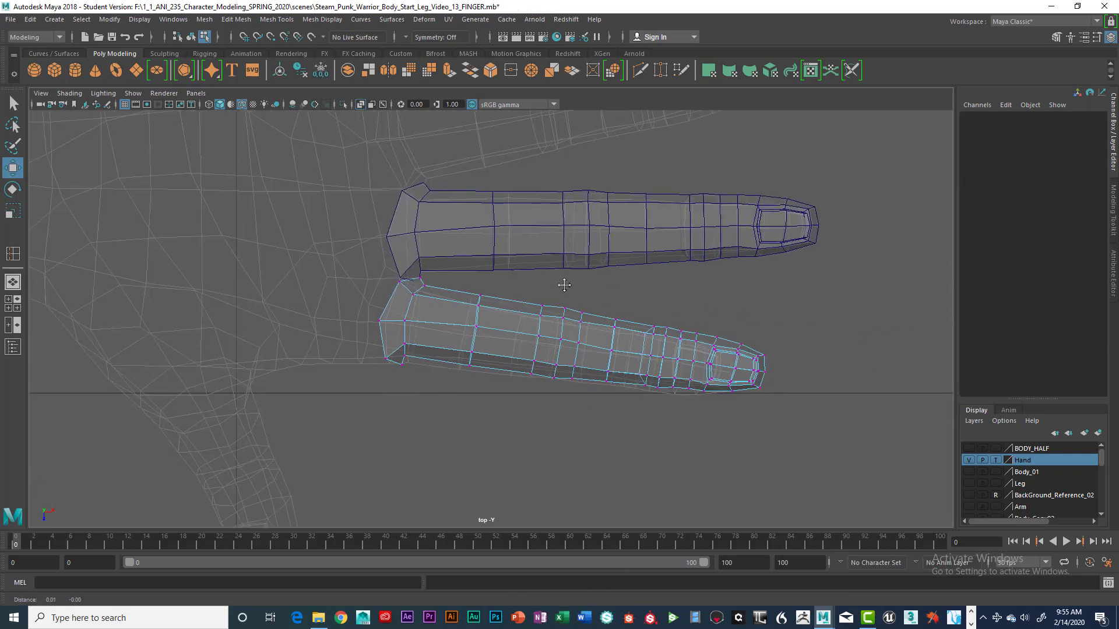
{"action": "left_click", "coordinate": [13, 126]}
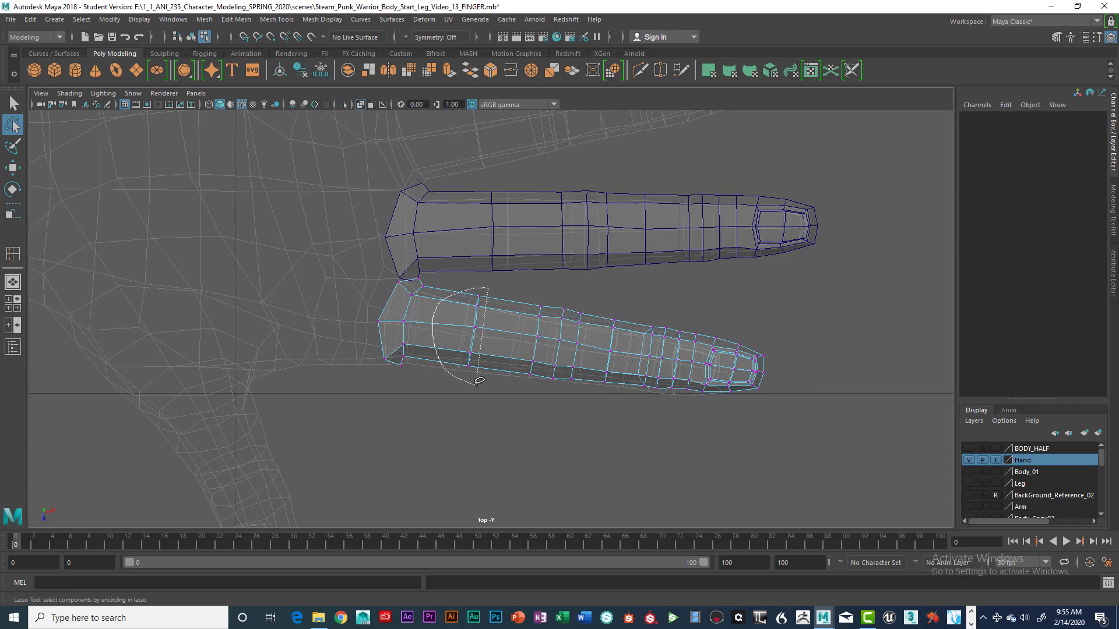
{"action": "mouse_move", "coordinate": [479, 382]}
{"action": "left_mouse_down"}
{"action": "mouse_move", "coordinate": [821, 434]}
{"action": "mouse_move", "coordinate": [487, 288]}
{"action": "left_mouse_up"}
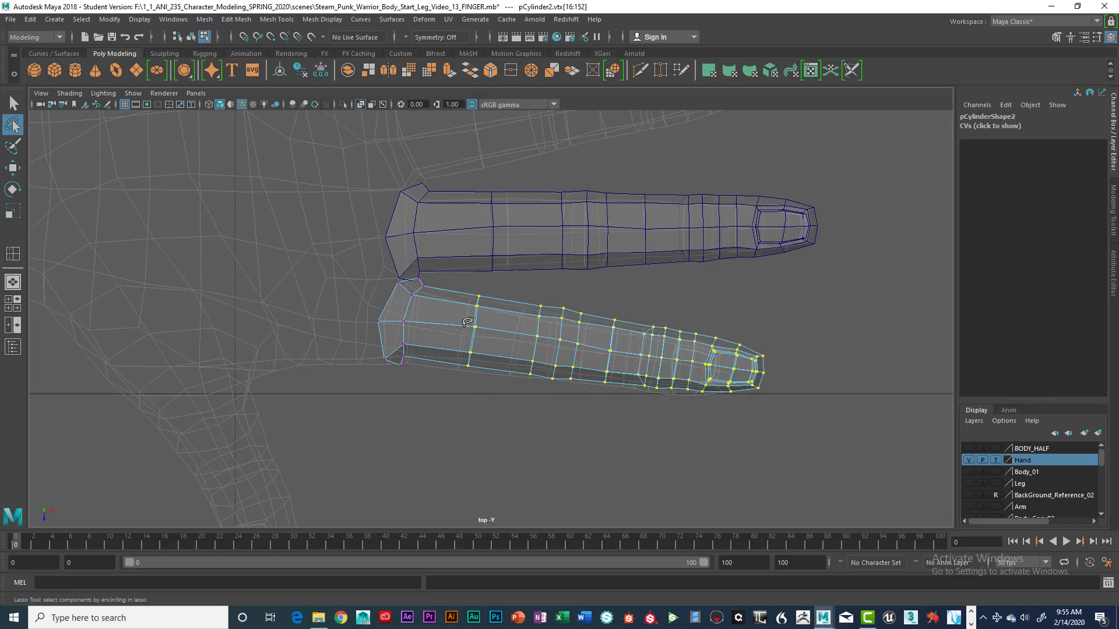
{"action": "scroll", "coordinate": [467, 321], "scroll_direction": "up", "scroll_amount": 5}
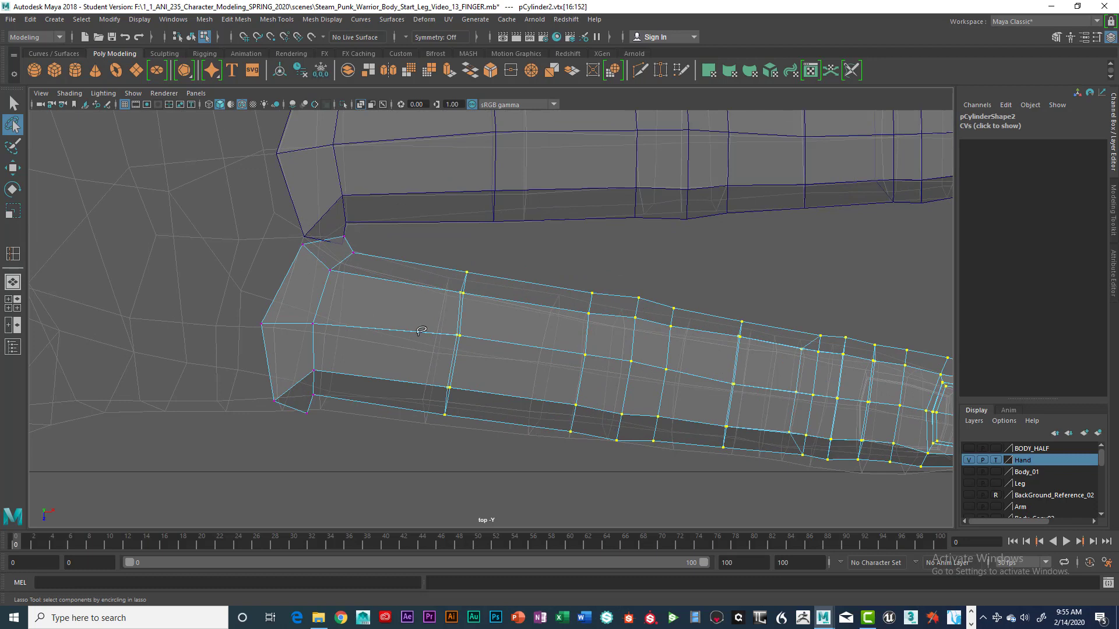
{"action": "key", "text": "w"}
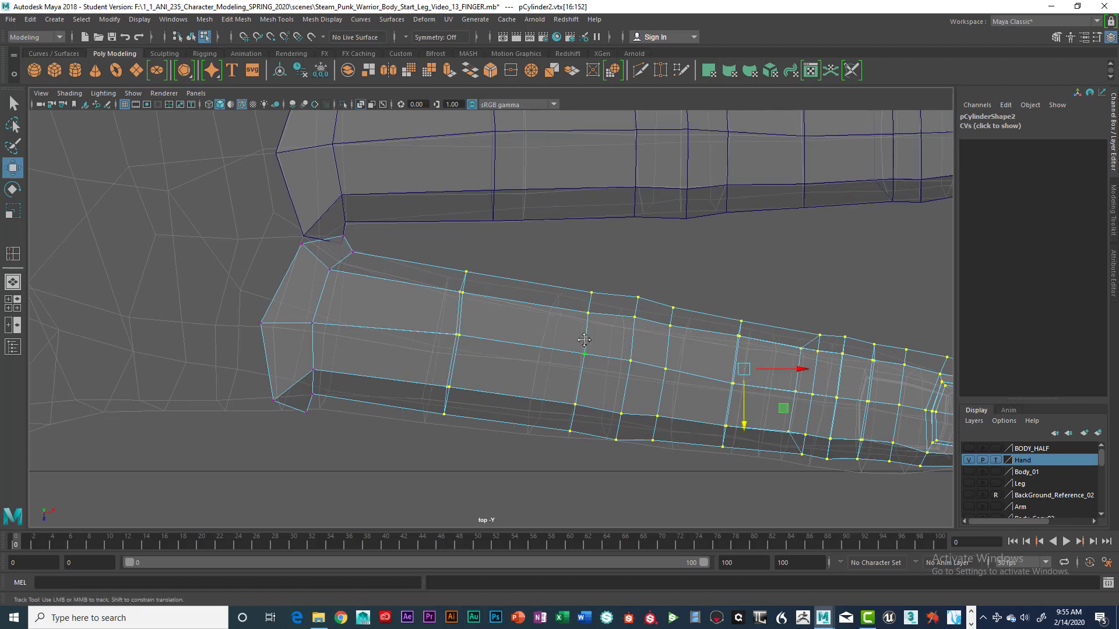
{"action": "middle_click_drag", "start_coordinate": [603, 348], "coordinate": [270, 314], "text": "alt"}
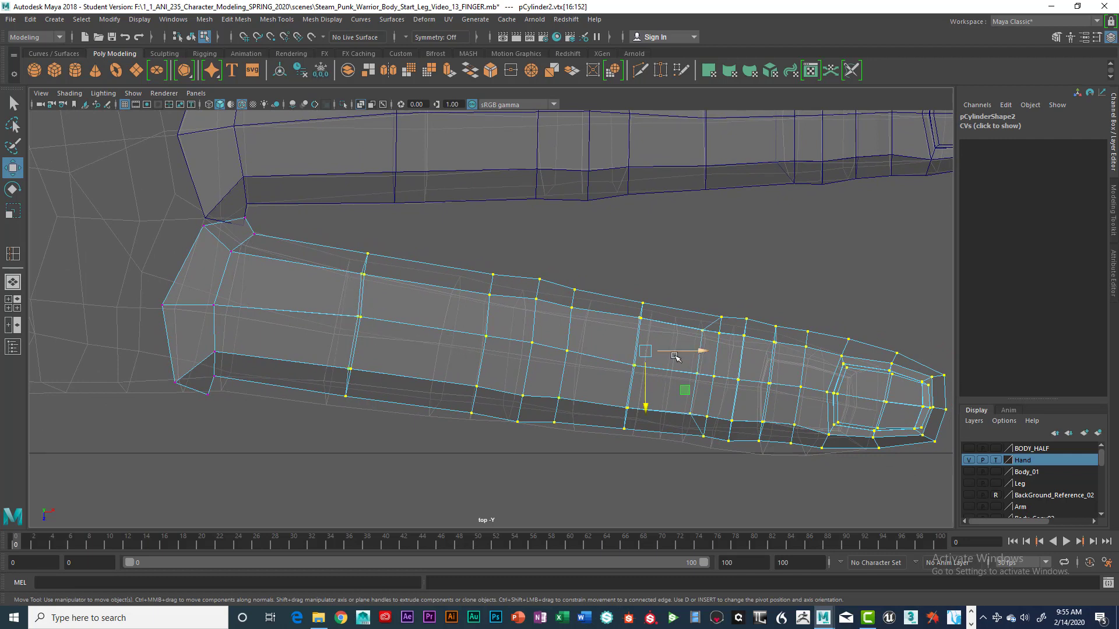
{"action": "left_click_drag", "start_coordinate": [646, 353], "coordinate": [627, 353]}
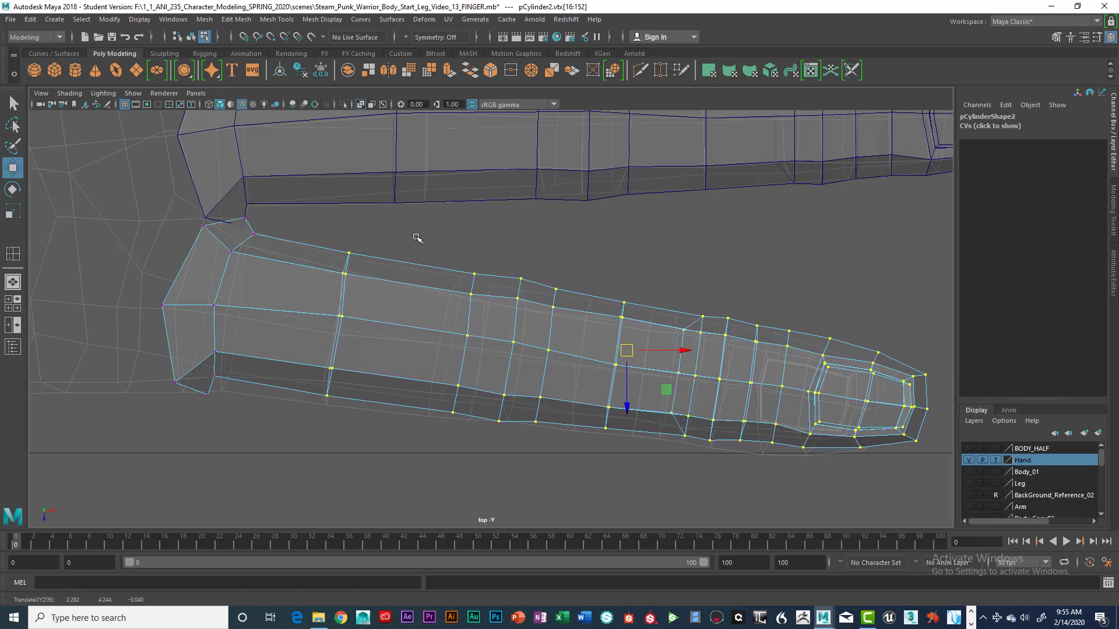
Slide the copy's vertices from the middle joint to the tip toward the palm, and shift the outer segment's vertices a little further
{"action": "left_click_drag", "start_coordinate": [413, 236], "coordinate": [942, 498]}
{"action": "left_click_drag", "start_coordinate": [691, 361], "coordinate": [664, 361]}
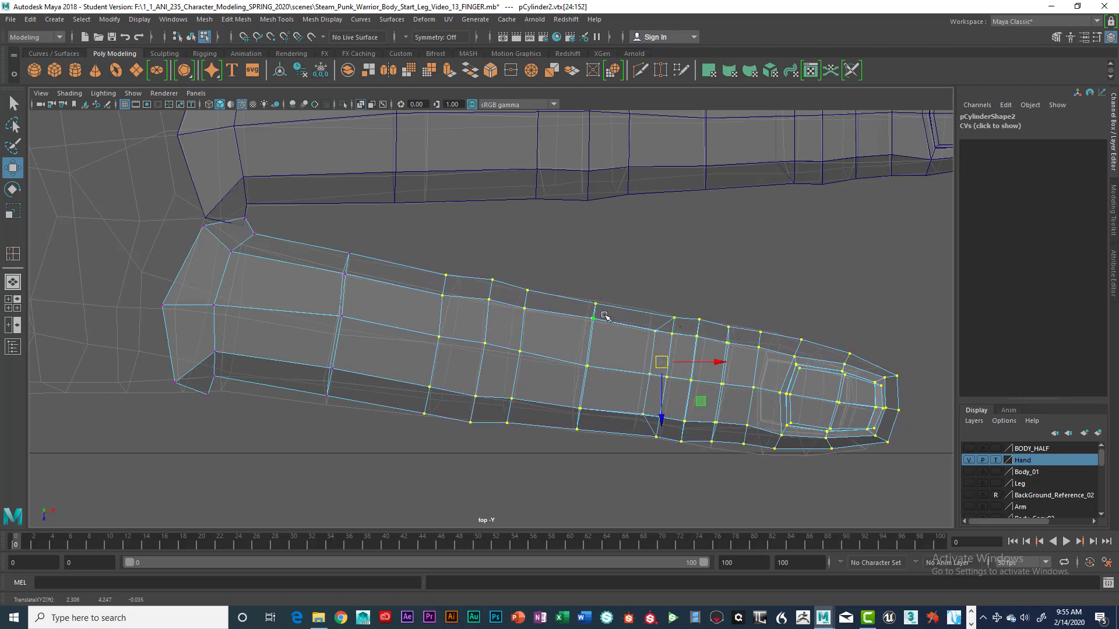
{"action": "left_click_drag", "start_coordinate": [547, 268], "coordinate": [949, 500]}
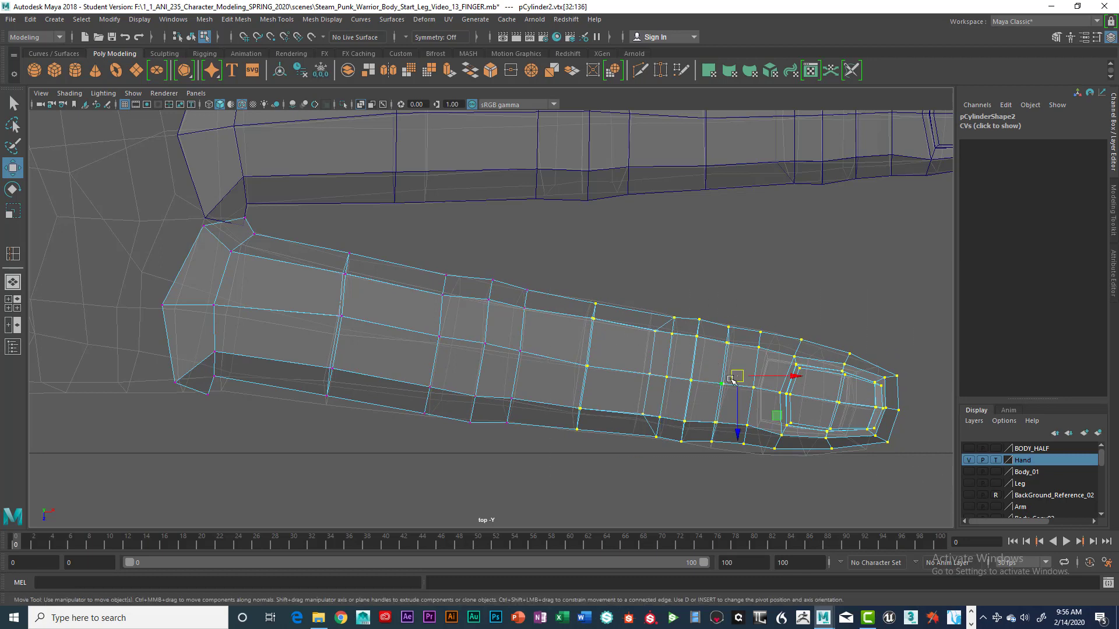
{"action": "left_click_drag", "start_coordinate": [730, 379], "coordinate": [729, 374]}
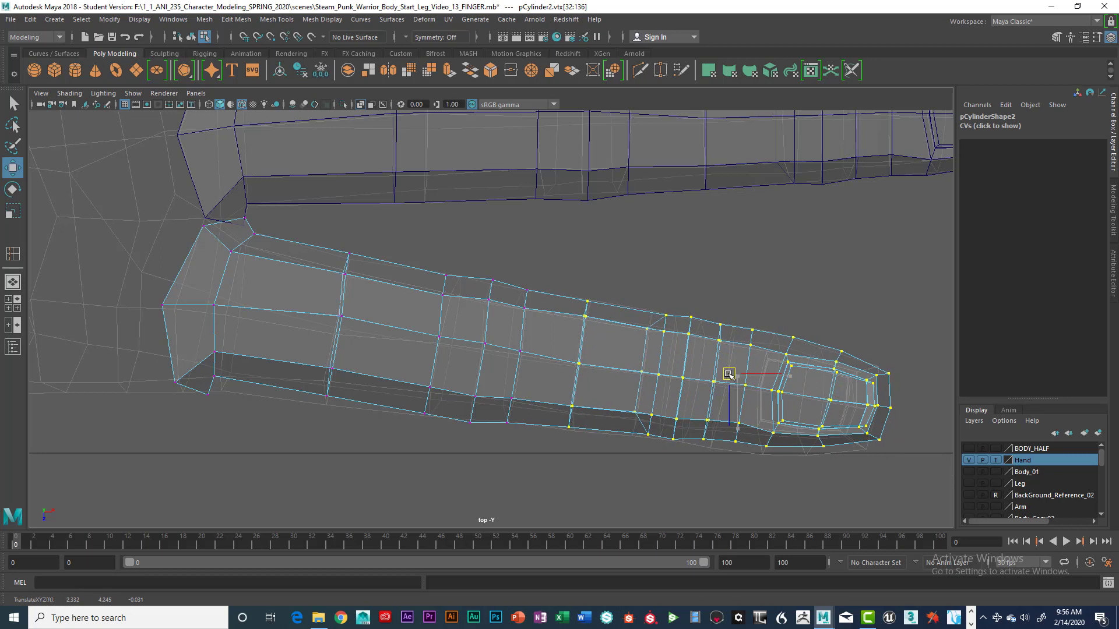
{"action": "mouse_move", "coordinate": [729, 374]}
{"action": "left_mouse_down"}
{"action": "mouse_move", "coordinate": [728, 384]}
{"action": "mouse_move", "coordinate": [727, 374]}
{"action": "left_mouse_up"}
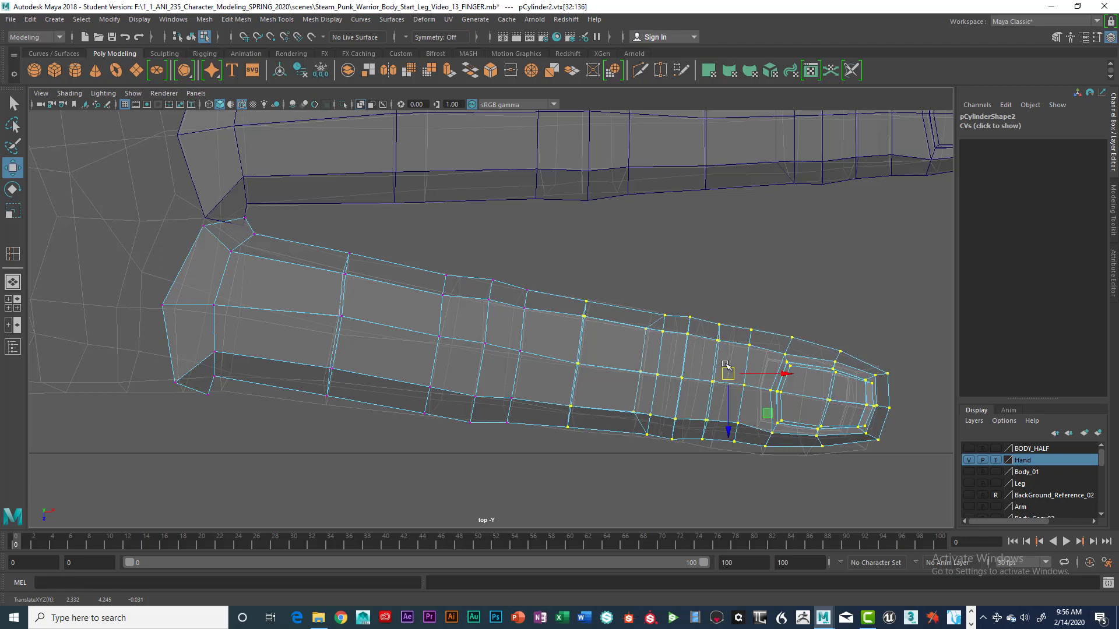
Slide the first copy's vertices from the outer joint to the tip slightly toward the palm, and scale the fingertip vertices about 1.066 across the finger's width
{"action": "left_click_drag", "start_coordinate": [620, 284], "coordinate": [919, 484]}
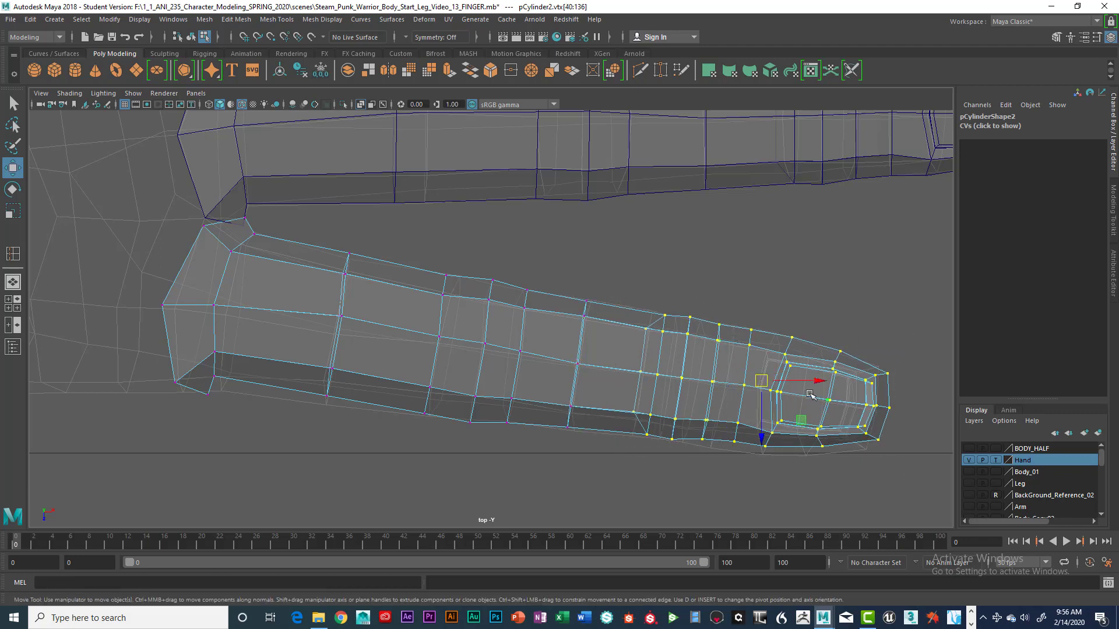
{"action": "left_click_drag", "start_coordinate": [765, 382], "coordinate": [761, 383]}
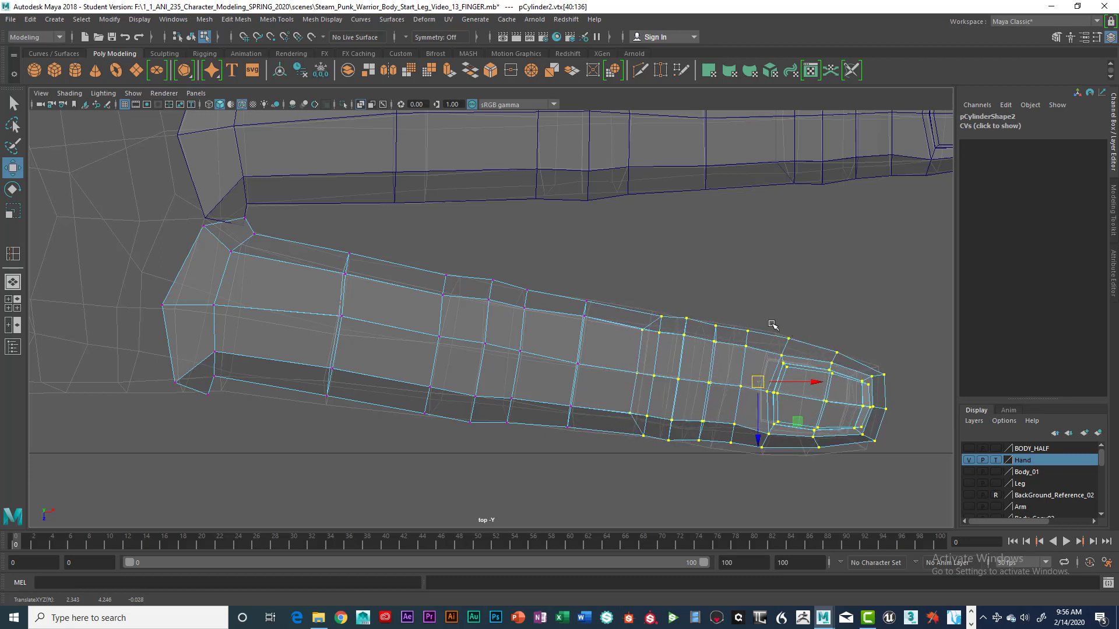
{"action": "left_click_drag", "start_coordinate": [760, 317], "coordinate": [898, 456]}
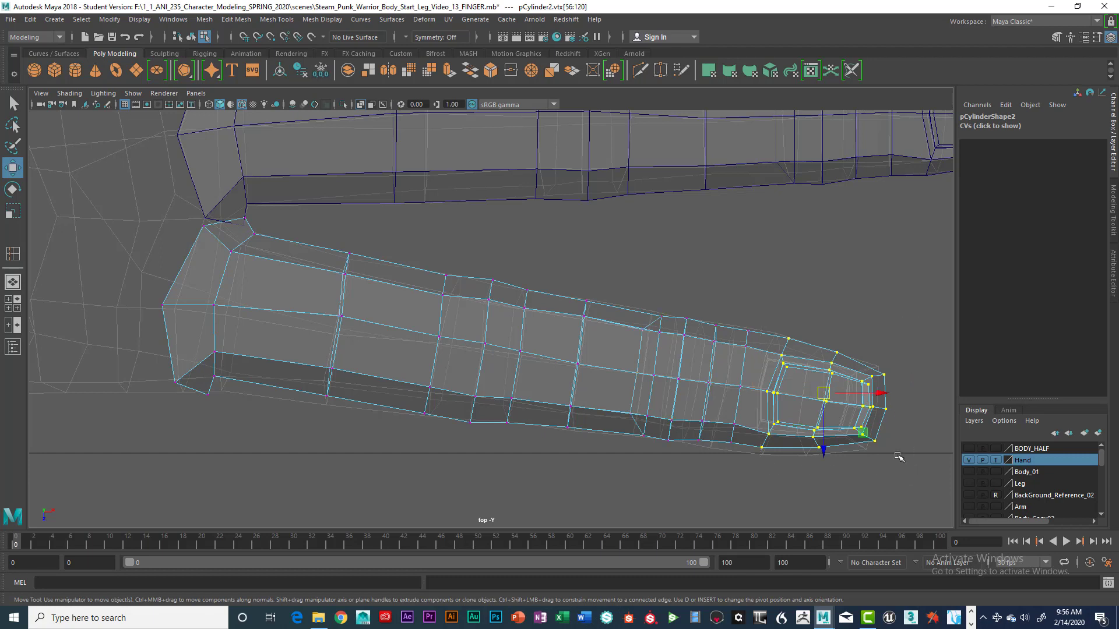
{"action": "key", "text": "r"}
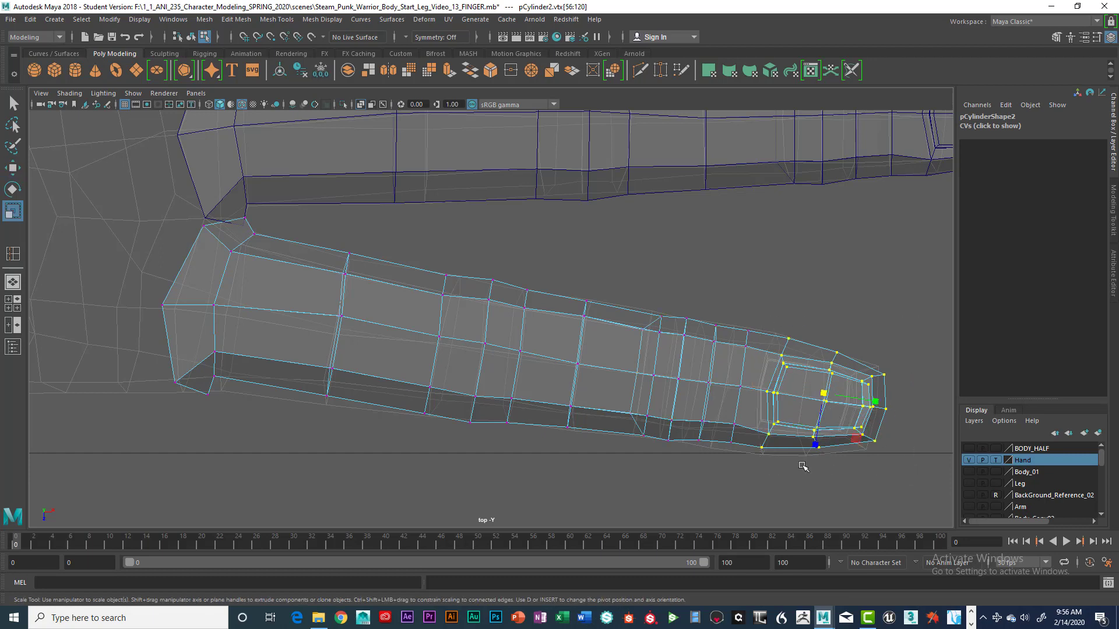
{"action": "middle_click_drag", "start_coordinate": [814, 444], "coordinate": [814, 447]}
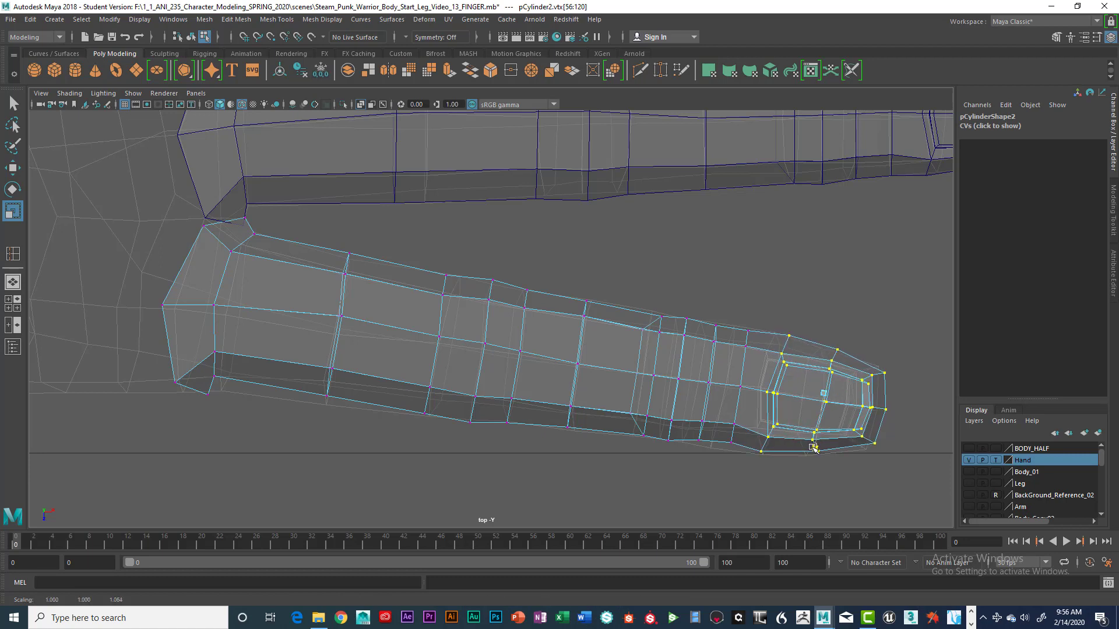
Scale the vertex ring just behind the first copy's nail about 1.033 across the finger's width and return to object mode
{"action": "left_click_drag", "start_coordinate": [736, 318], "coordinate": [757, 472]}
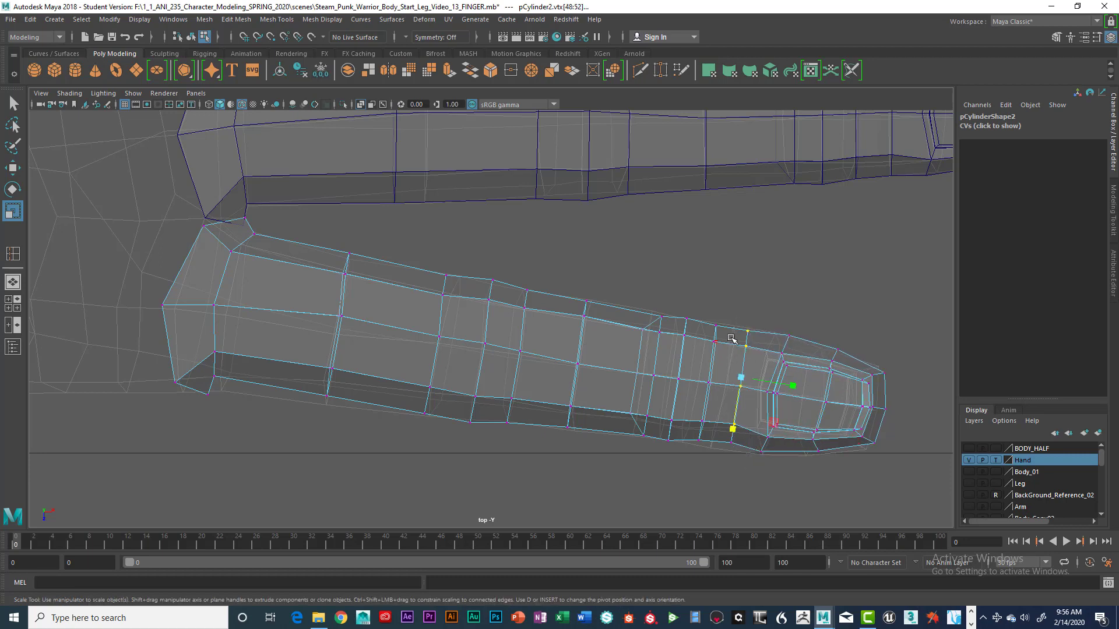
{"action": "left_click_drag", "start_coordinate": [731, 322], "coordinate": [757, 476], "text": "shift"}
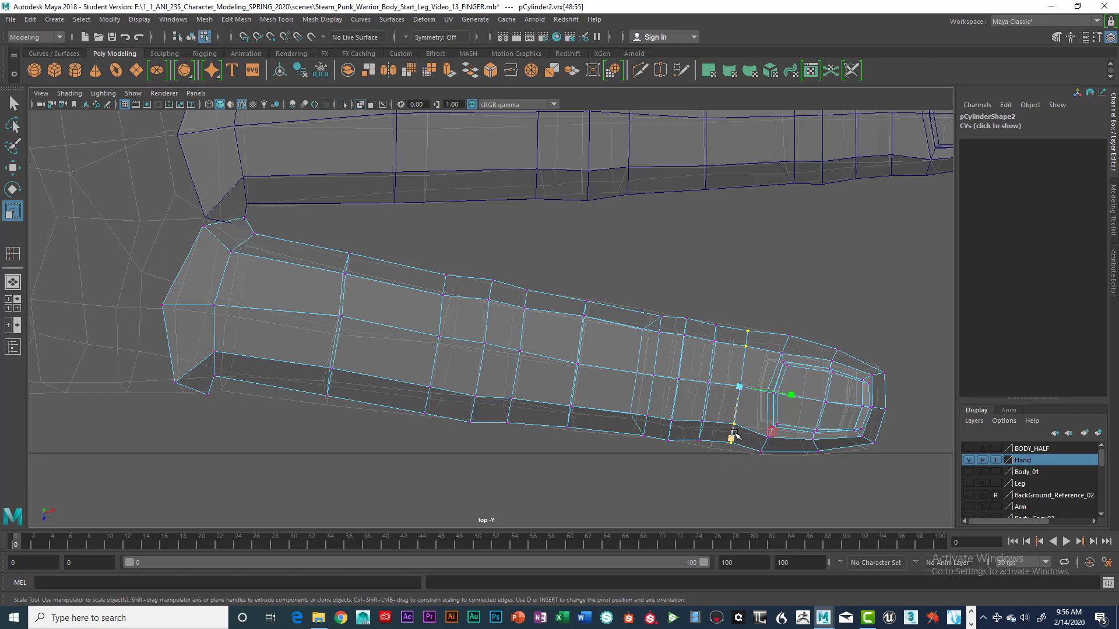
{"action": "left_click_drag", "start_coordinate": [735, 436], "coordinate": [733, 440]}
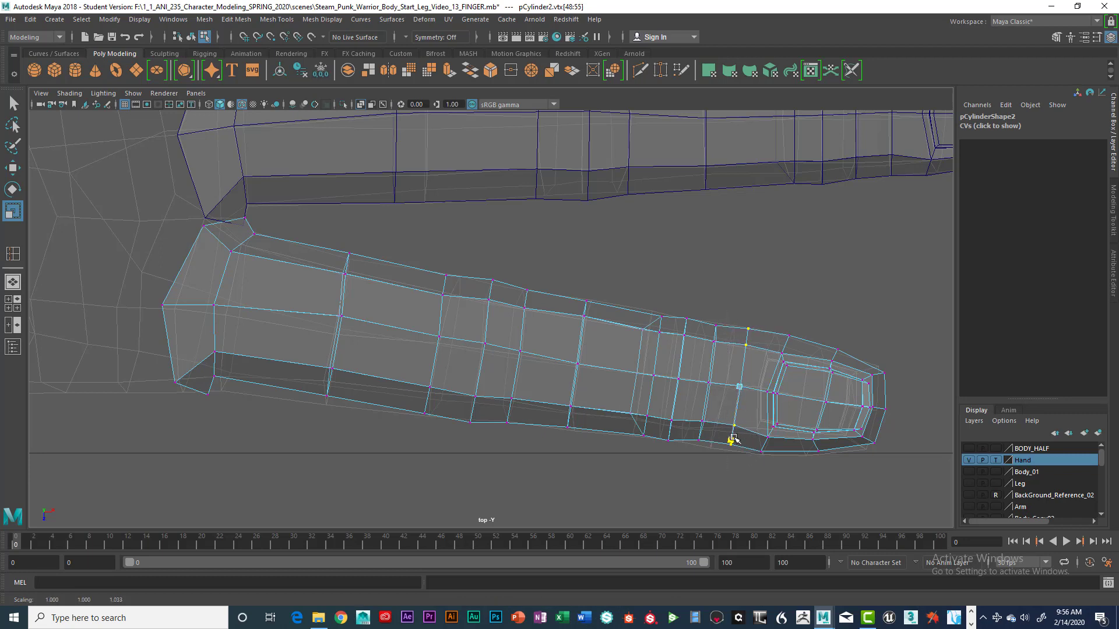
{"action": "right_click_drag", "start_coordinate": [574, 329], "coordinate": [561, 352]}
{"action": "scroll", "coordinate": [688, 334], "scroll_direction": "down", "scroll_amount": 3}
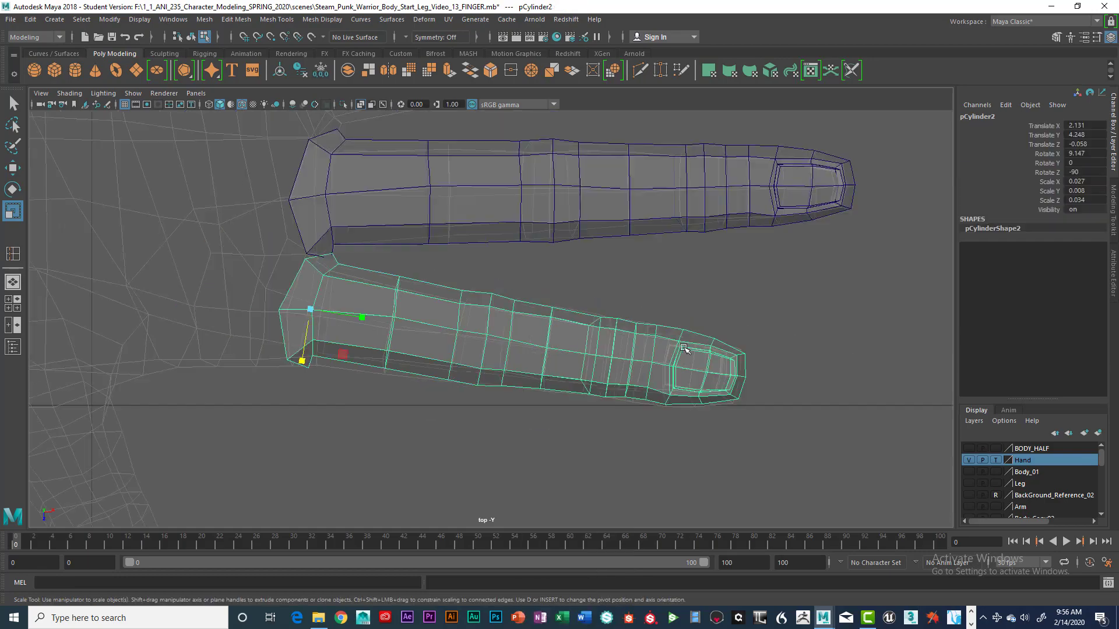
Duplicate the original finger and move the new copy to about X 2.138, Z -0.202, onto the base of the neighbouring reference finger
{"action": "key", "text": "space"}
{"action": "key", "text": "space"}
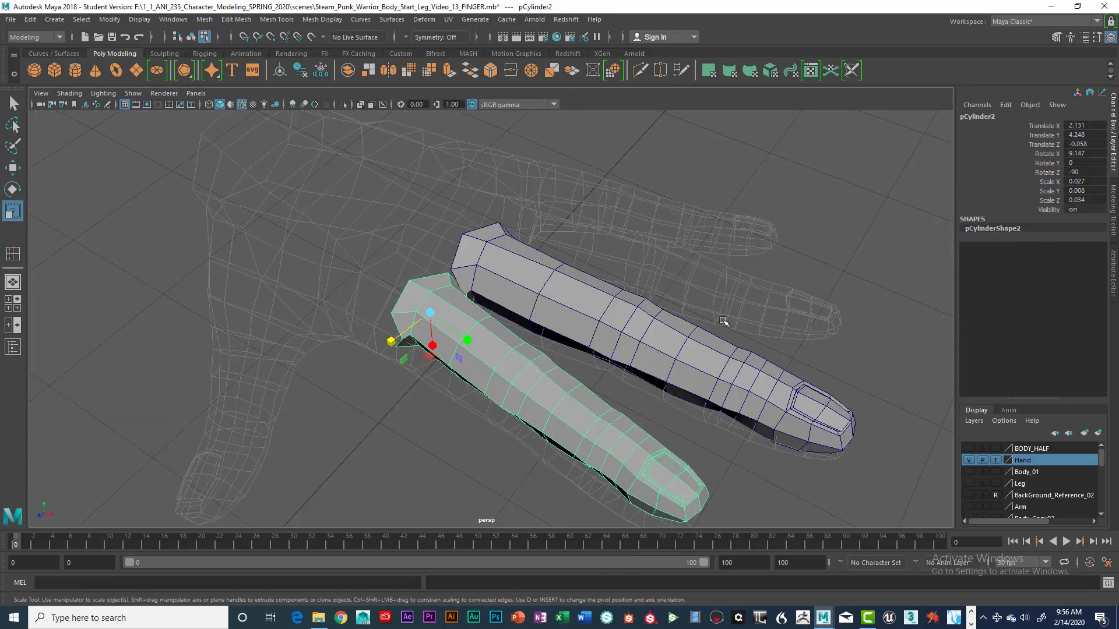
{"action": "left_click_drag", "start_coordinate": [729, 256], "coordinate": [603, 282], "text": "alt"}
{"action": "right_click_drag", "start_coordinate": [603, 282], "coordinate": [584, 354]}
{"action": "key", "text": "space"}
{"action": "key", "text": "space"}
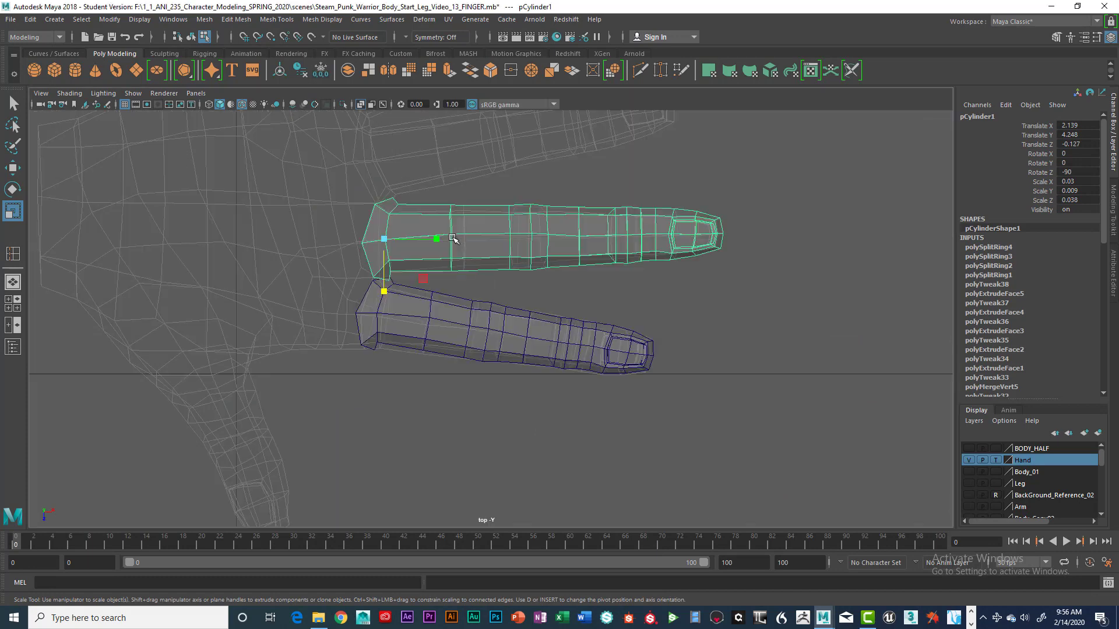
{"action": "middle_click_drag", "start_coordinate": [580, 360], "coordinate": [592, 371], "text": "alt"}
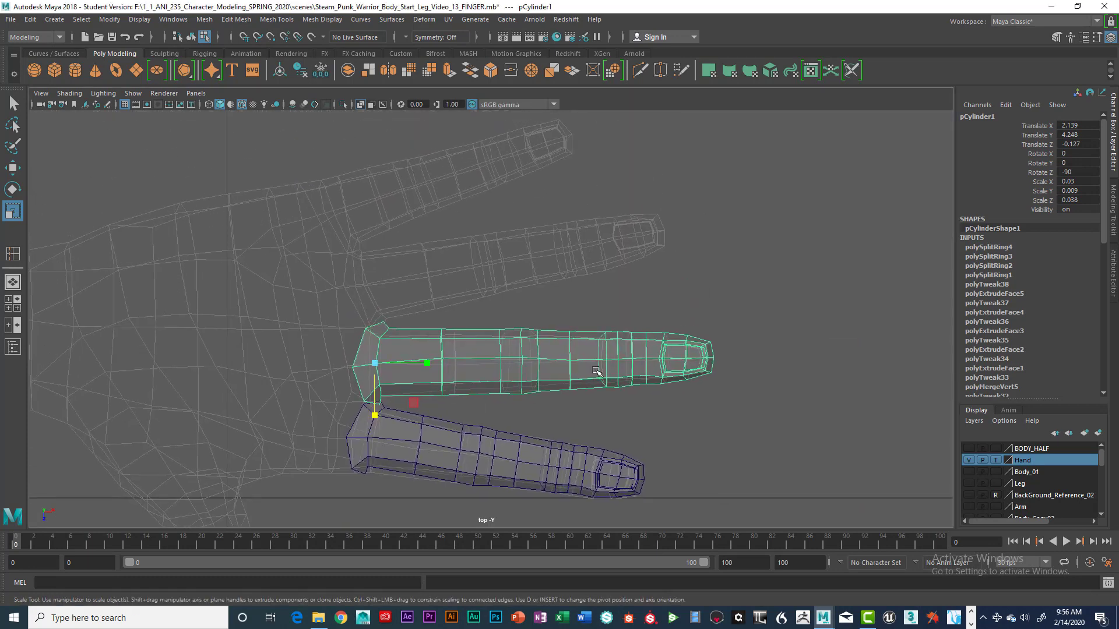
{"action": "key", "text": "ctrl+d"}
{"action": "key", "text": "w"}
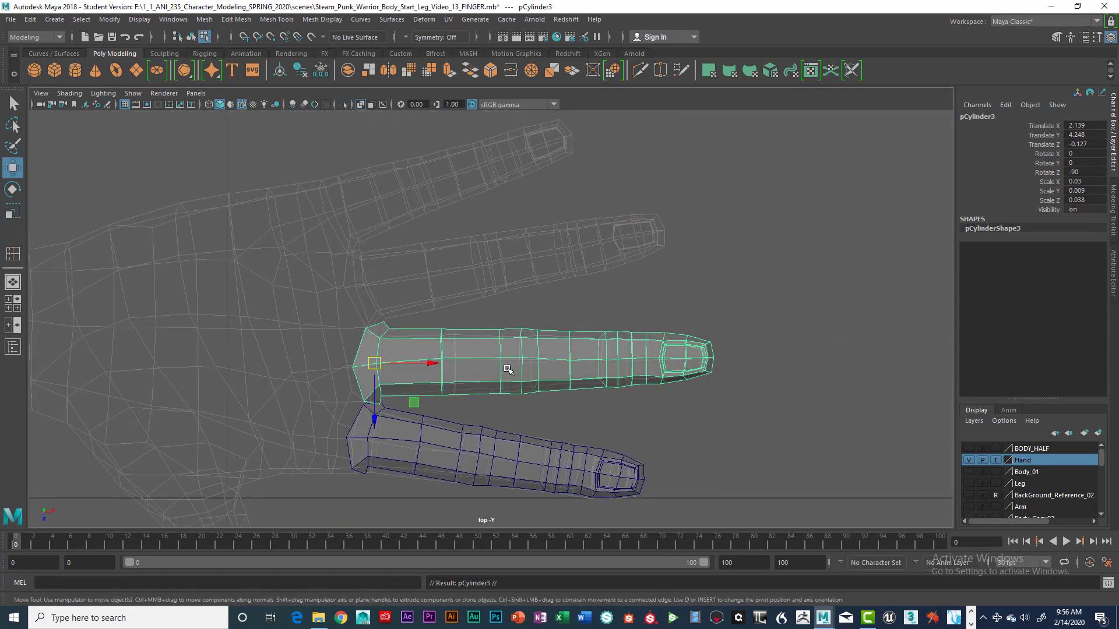
{"action": "left_click_drag", "start_coordinate": [378, 376], "coordinate": [375, 282]}
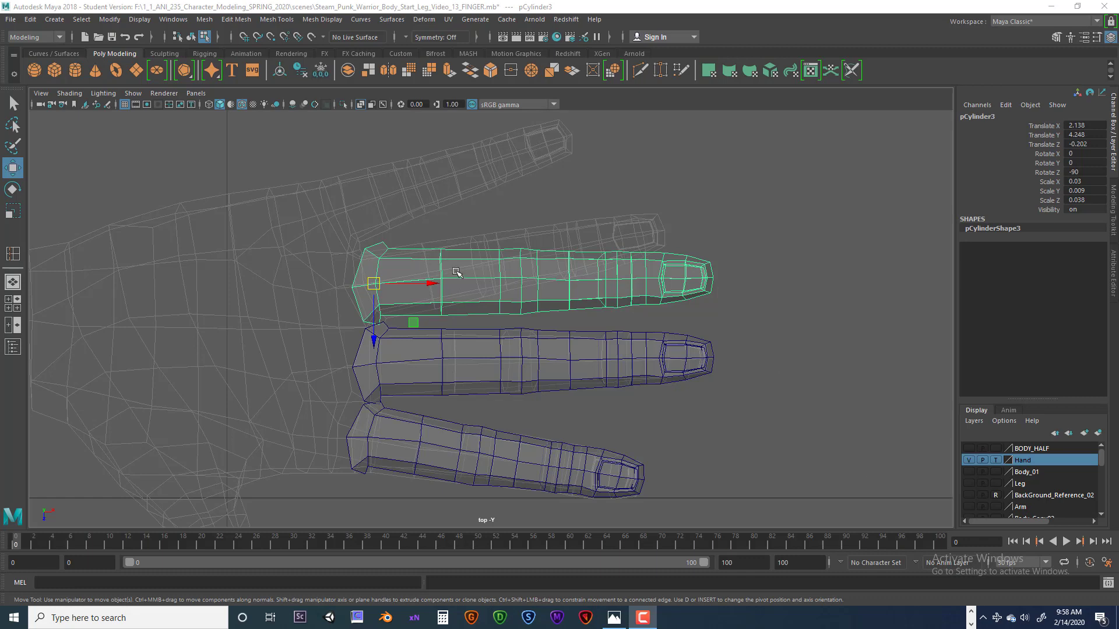
Rotate the new finger copy to about -9.79° in X so it follows the reference finger's angle
{"action": "left_click", "coordinate": [457, 275]}
{"action": "key", "text": "F9"}
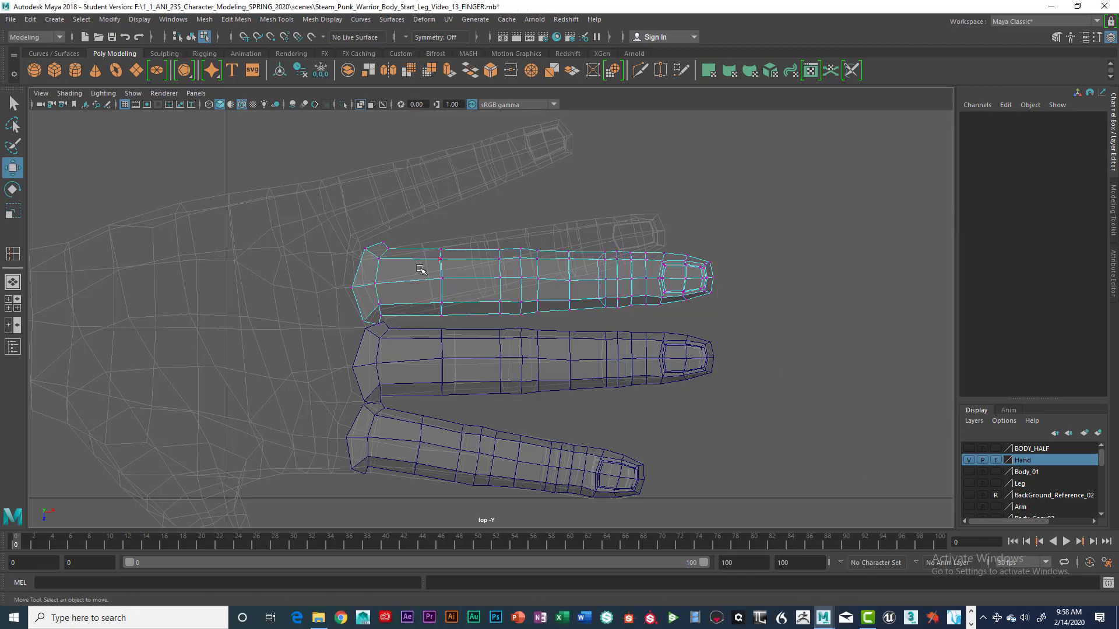
{"action": "right_click_drag", "start_coordinate": [420, 269], "coordinate": [419, 335]}
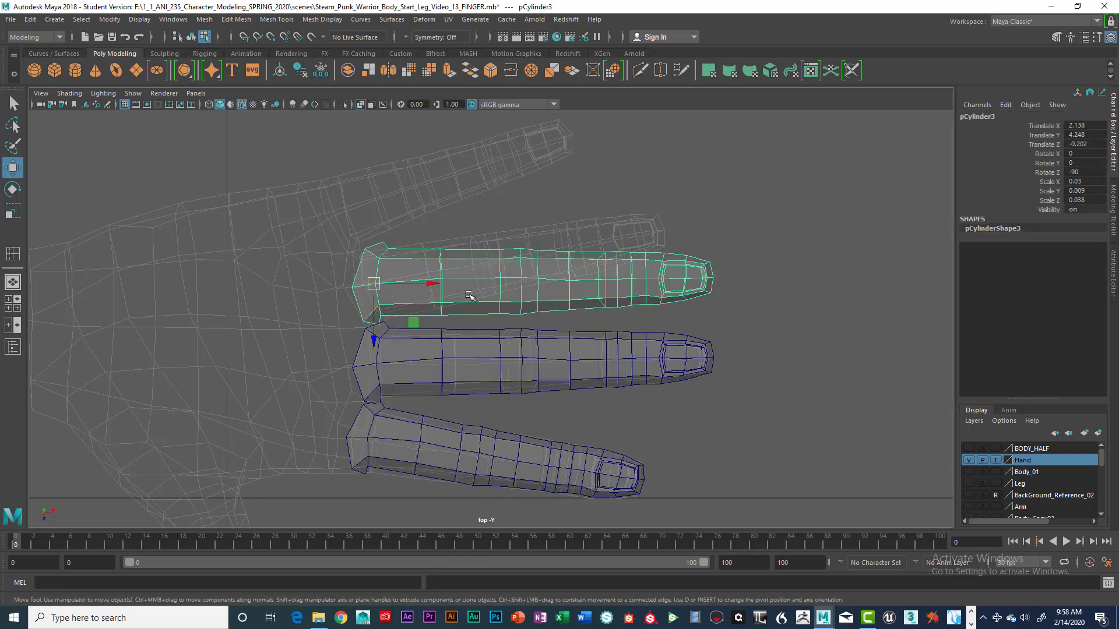
{"action": "key", "text": "e"}
{"action": "left_click_drag", "start_coordinate": [426, 294], "coordinate": [424, 289]}
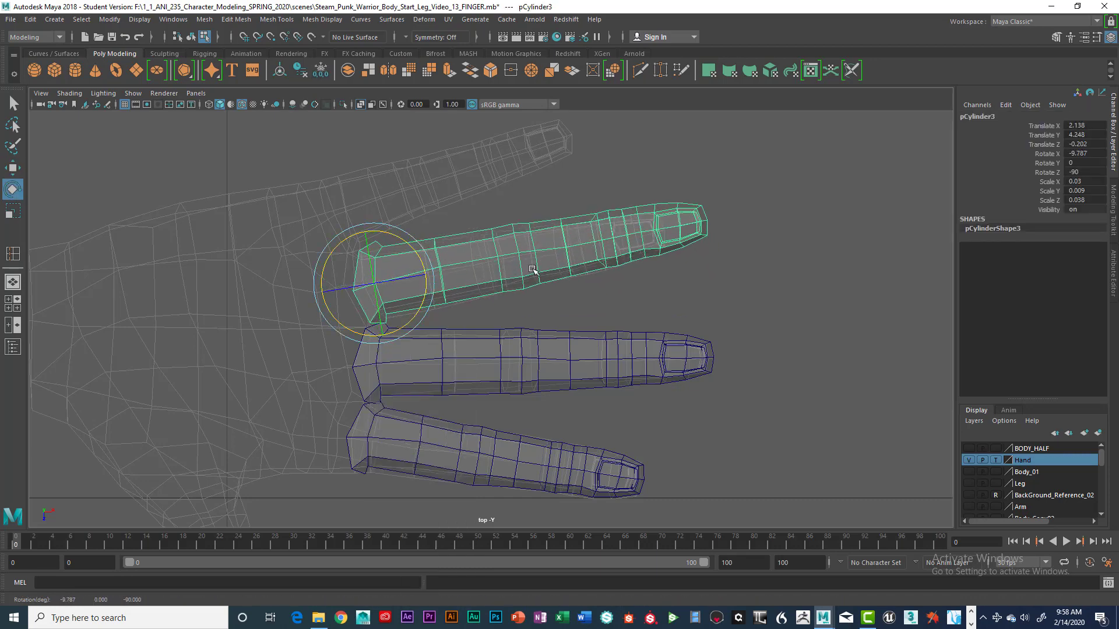
{"action": "scroll", "coordinate": [532, 260], "scroll_direction": "up", "scroll_amount": 4}
{"action": "middle_click_drag", "start_coordinate": [527, 304], "coordinate": [520, 342], "text": "alt"}
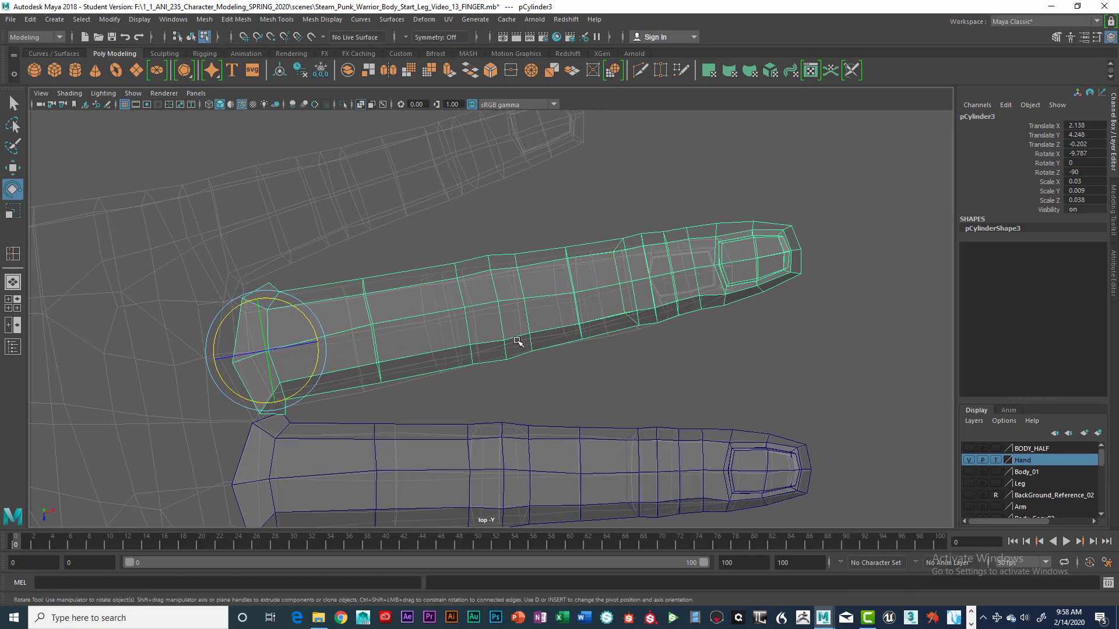
{"action": "left_click", "coordinate": [13, 146]}
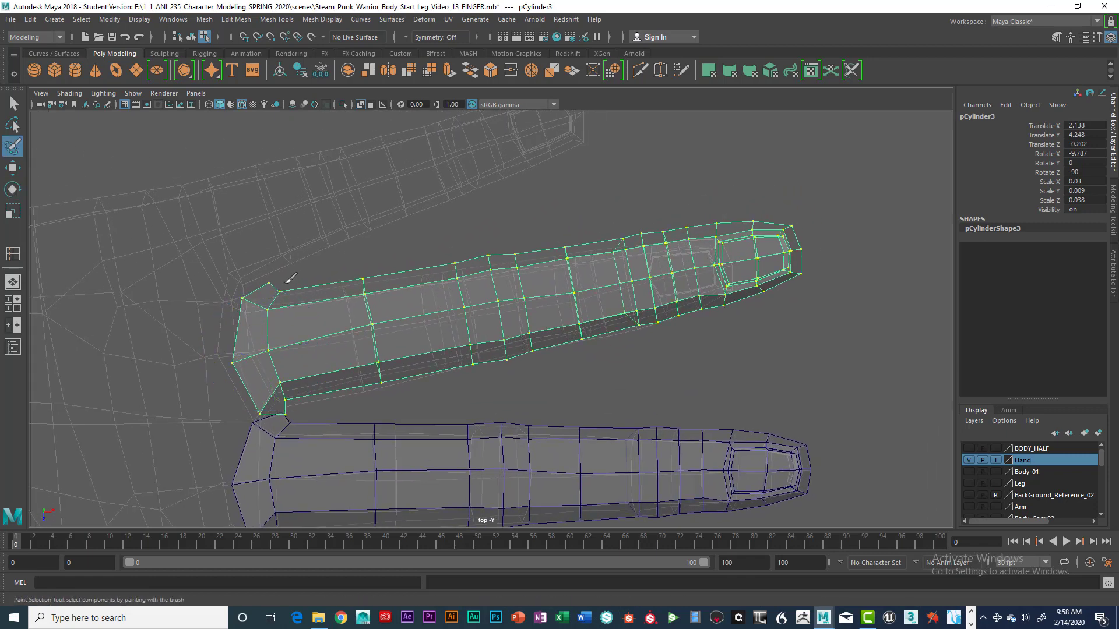
{"action": "left_click", "coordinate": [13, 124]}
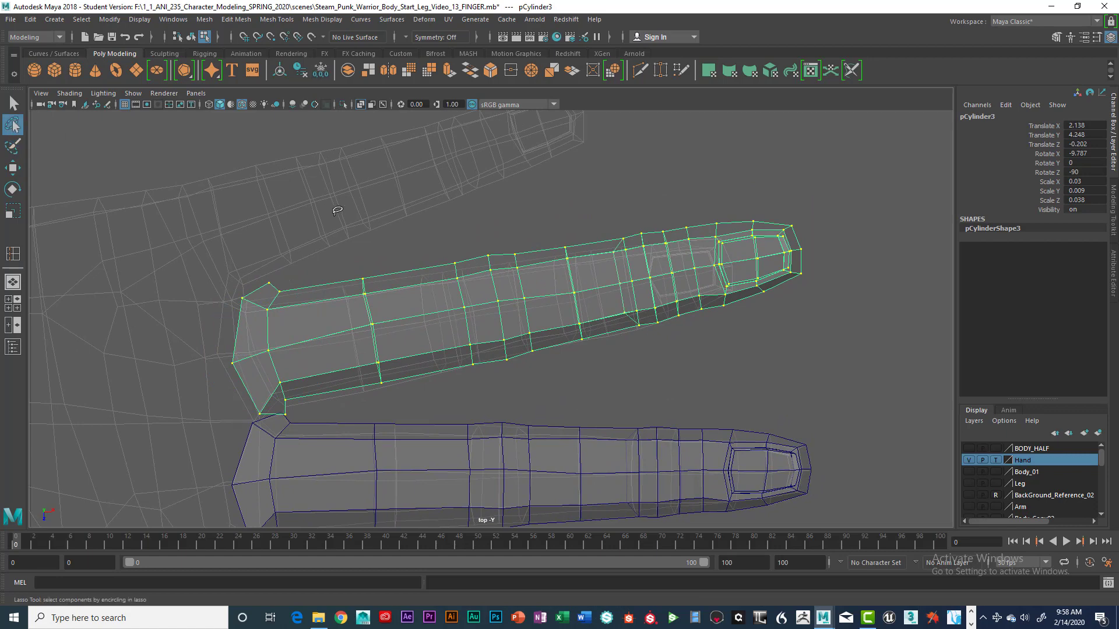
{"action": "right_click", "coordinate": [398, 236]}
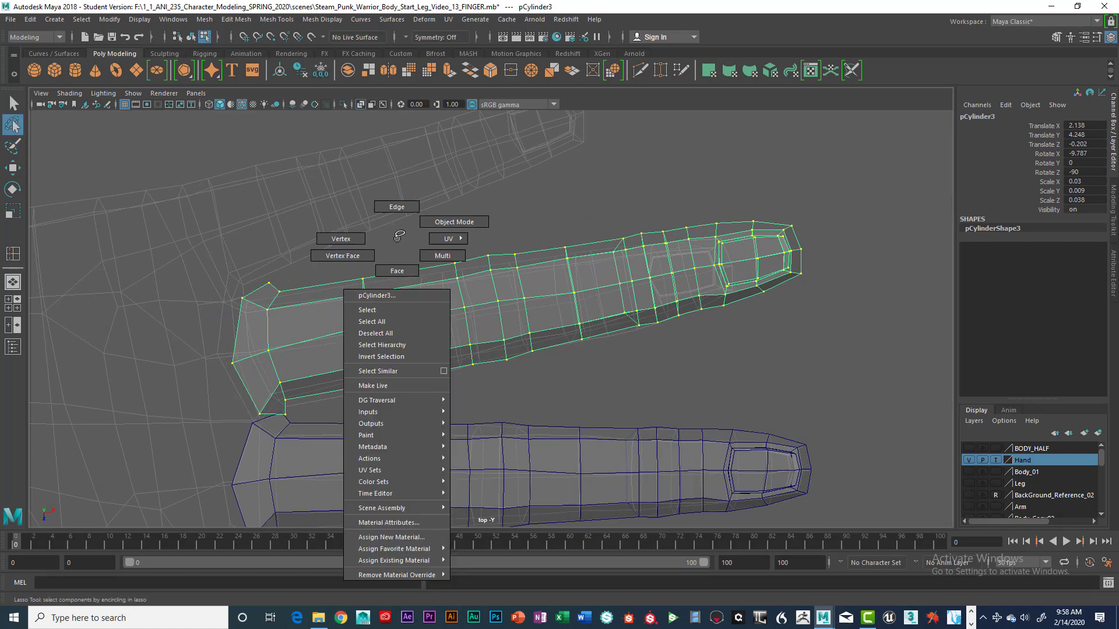
{"action": "left_click", "coordinate": [382, 310]}
{"action": "right_click", "coordinate": [407, 271]}
{"action": "left_click", "coordinate": [398, 236]}
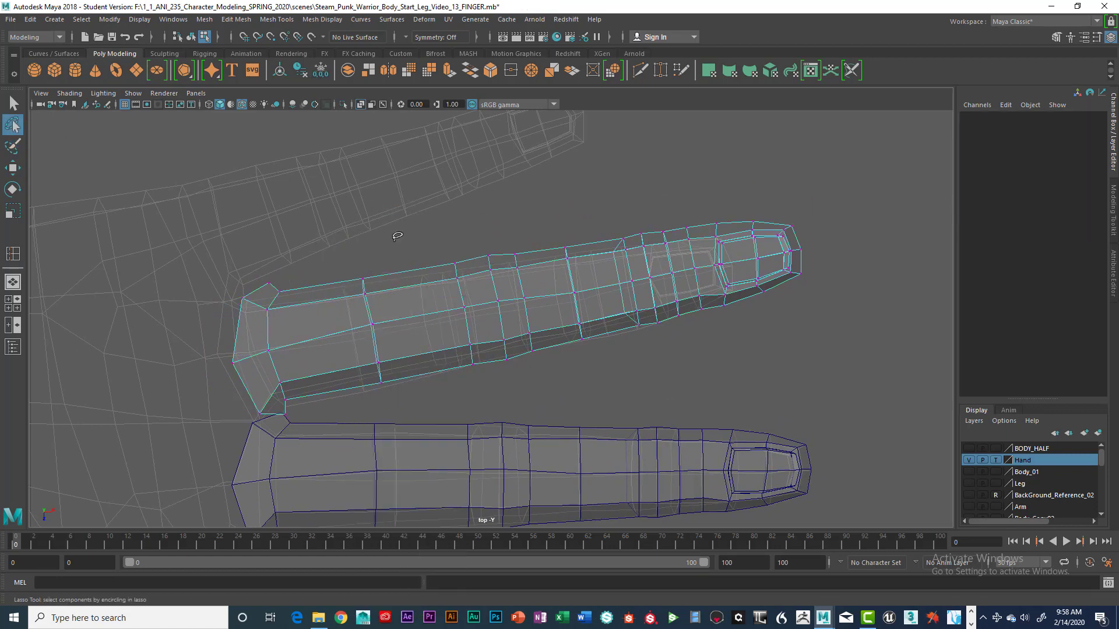
{"action": "mouse_move", "coordinate": [392, 238]}
{"action": "left_mouse_down"}
{"action": "mouse_move", "coordinate": [376, 350]}
{"action": "mouse_move", "coordinate": [414, 329]}
{"action": "mouse_move", "coordinate": [402, 253]}
{"action": "mouse_move", "coordinate": [340, 261]}
{"action": "mouse_move", "coordinate": [342, 342]}
{"action": "mouse_move", "coordinate": [372, 383]}
{"action": "left_mouse_up"}
{"action": "right_click_drag", "start_coordinate": [281, 311], "coordinate": [281, 348]}
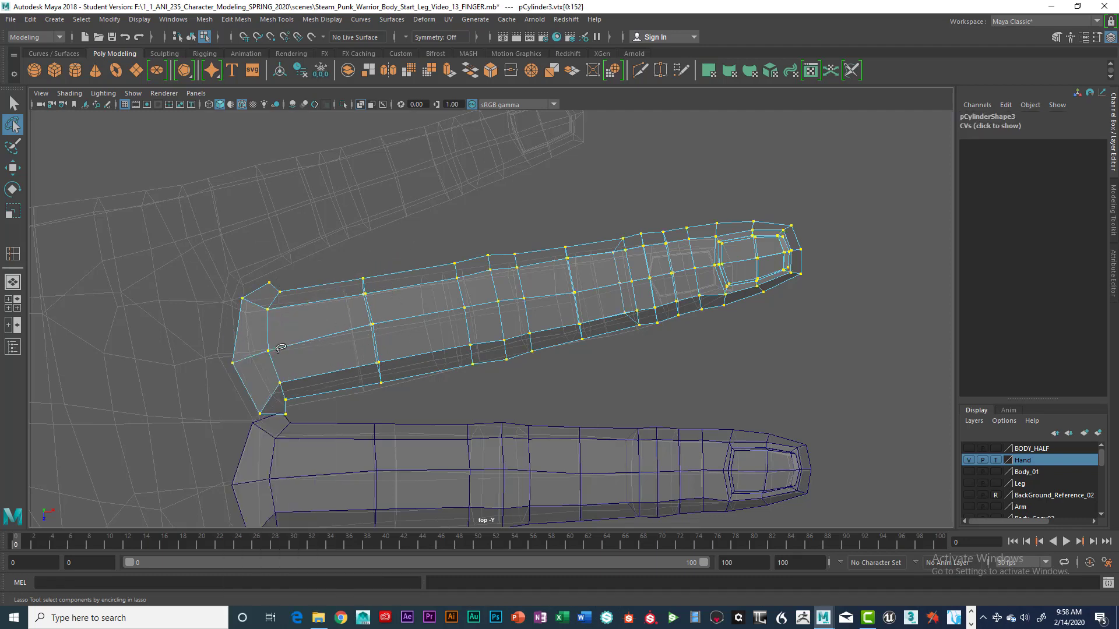
{"action": "left_click", "coordinate": [13, 104]}
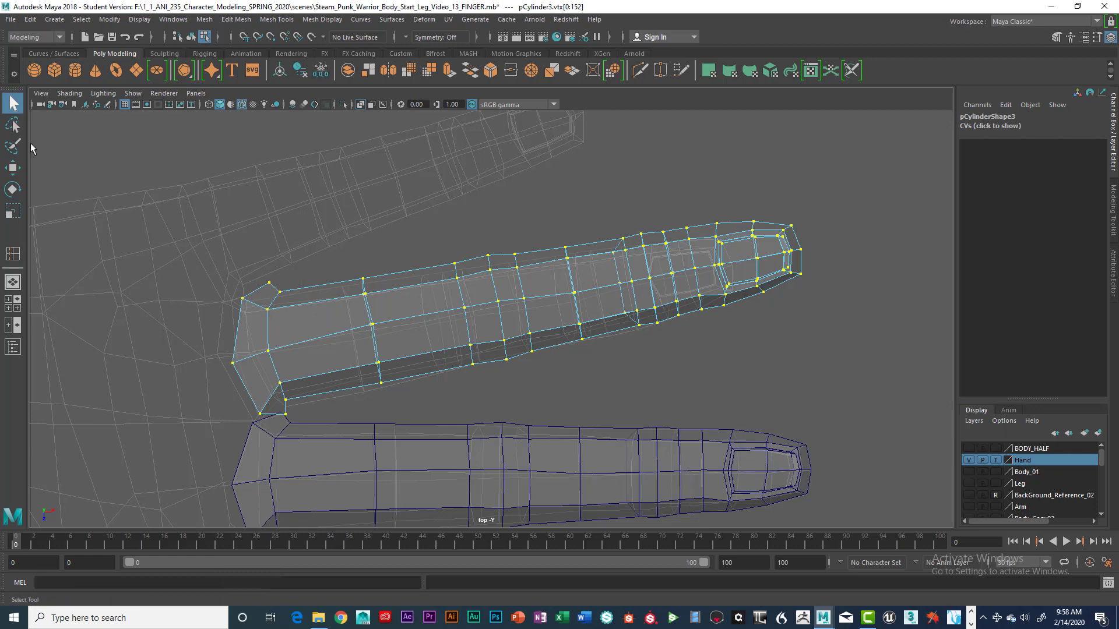
{"action": "mouse_move", "coordinate": [240, 282]}
{"action": "right_mouse_down"}
{"action": "mouse_move", "coordinate": [243, 422]}
{"action": "mouse_move", "coordinate": [245, 354]}
{"action": "right_mouse_up"}
{"action": "key", "text": "e"}
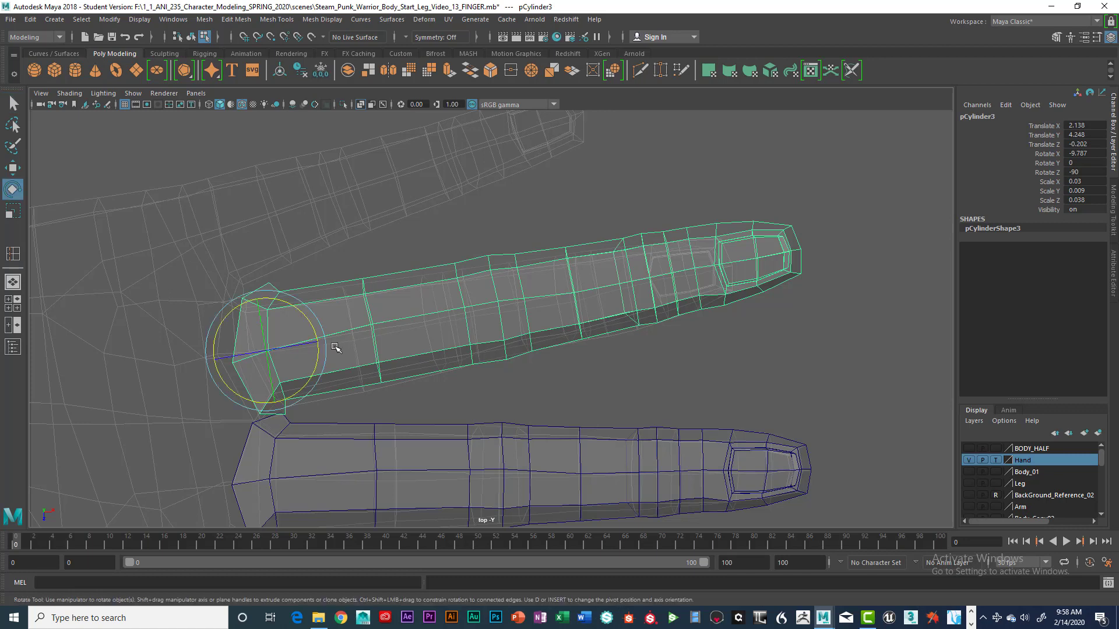
Scale the new finger copy uniformly down to about 0.027, 0.008, 0.034 and move it to about X 2.136, Z -0.201
{"action": "key", "text": "r"}
{"action": "mouse_move", "coordinate": [264, 350]}
{"action": "left_mouse_down"}
{"action": "mouse_move", "coordinate": [211, 354]}
{"action": "mouse_move", "coordinate": [261, 354]}
{"action": "left_mouse_up"}
{"action": "key", "text": "w"}
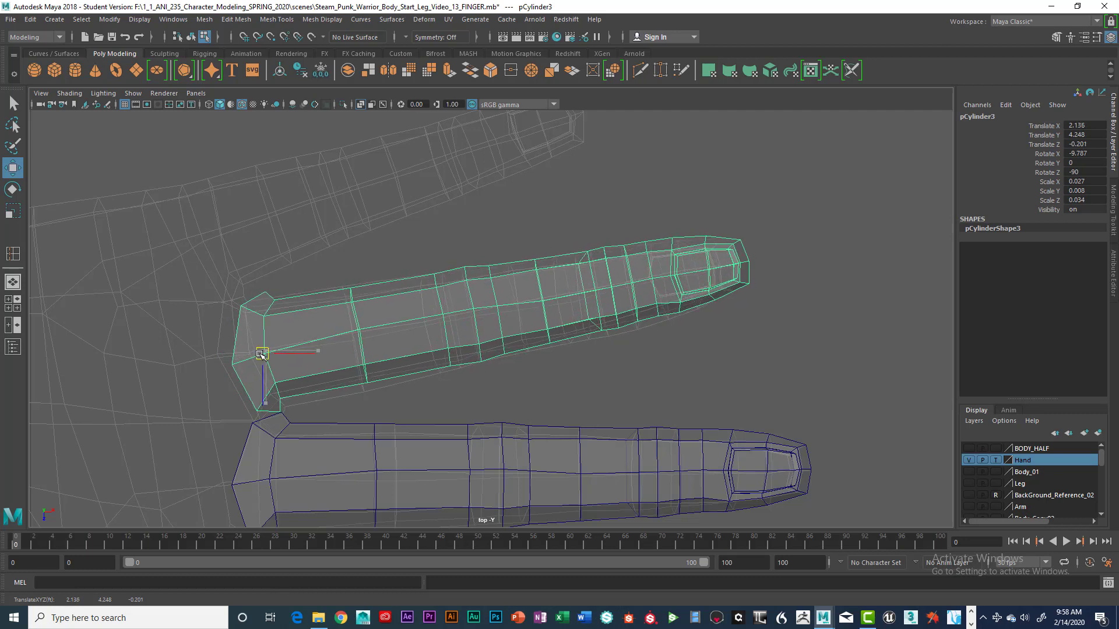
Lasso all of the new copy's vertices beyond its base section and slide them slightly toward the palm
{"action": "right_click_drag", "start_coordinate": [462, 309], "coordinate": [373, 280]}
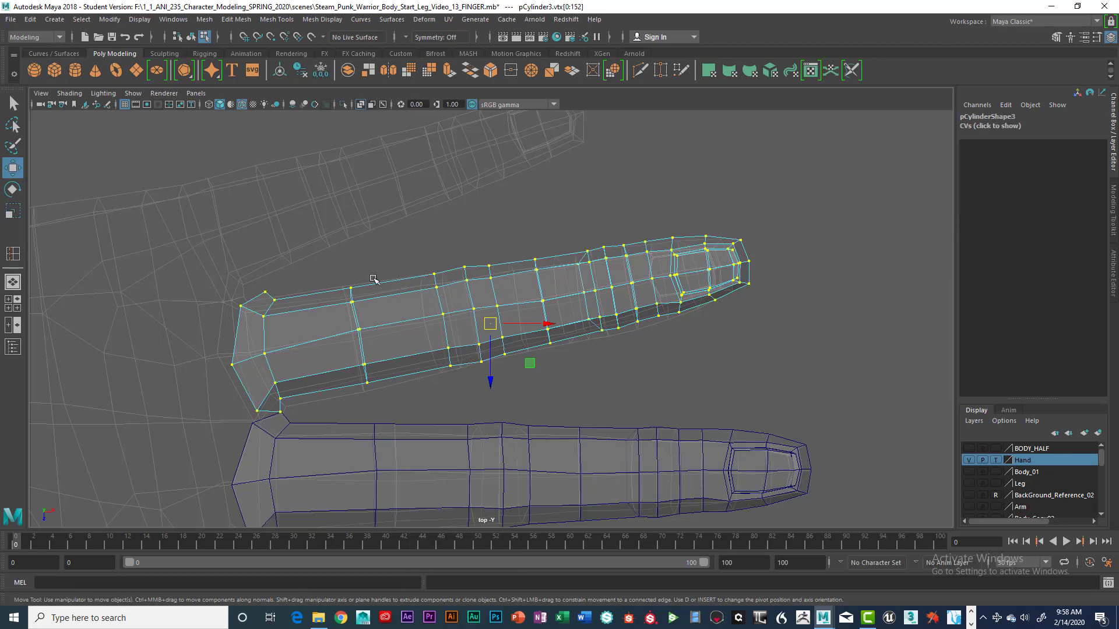
{"action": "left_click", "coordinate": [12, 125]}
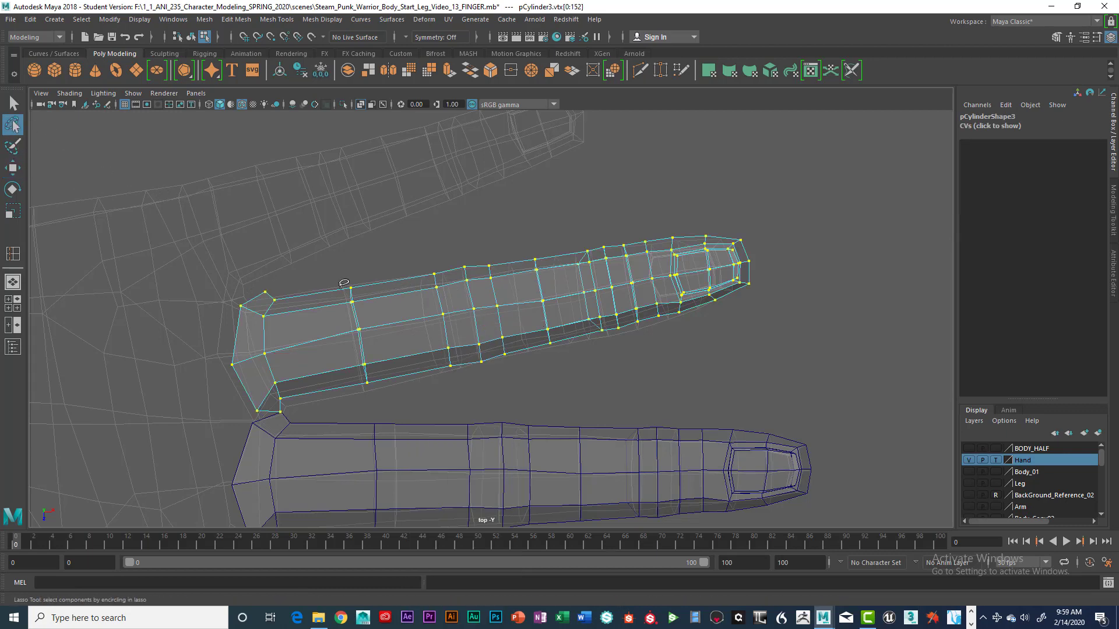
{"action": "mouse_move", "coordinate": [364, 269]}
{"action": "left_mouse_down"}
{"action": "mouse_move", "coordinate": [322, 304]}
{"action": "mouse_move", "coordinate": [439, 459]}
{"action": "mouse_move", "coordinate": [740, 399]}
{"action": "mouse_move", "coordinate": [795, 280]}
{"action": "mouse_move", "coordinate": [704, 196]}
{"action": "mouse_move", "coordinate": [682, 192]}
{"action": "left_mouse_up"}
{"action": "key", "text": "w"}
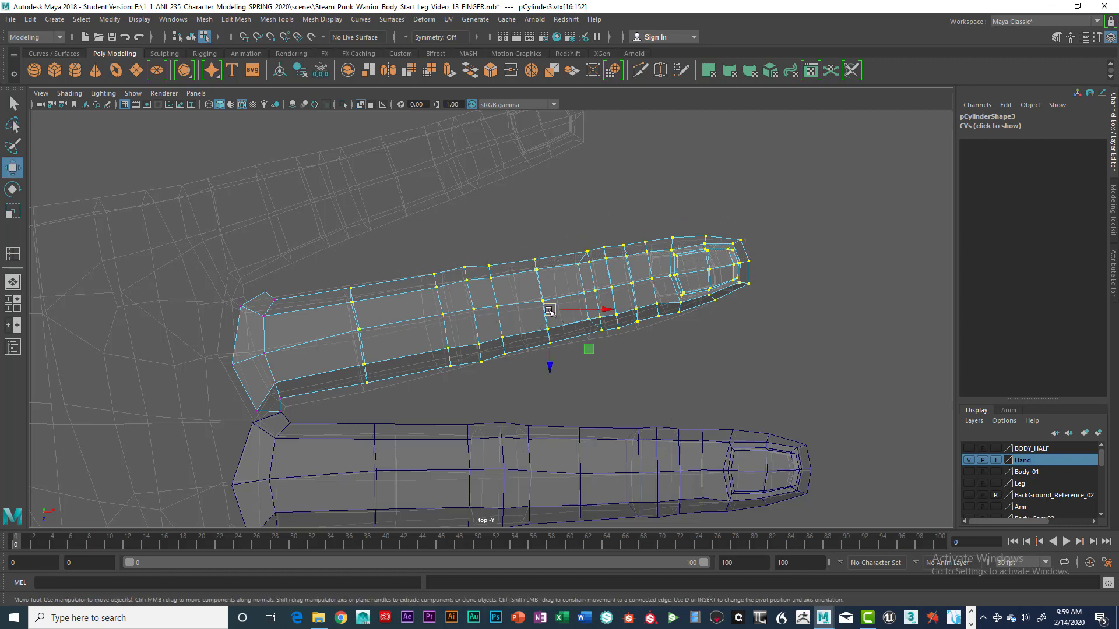
{"action": "left_click_drag", "start_coordinate": [549, 310], "coordinate": [542, 312]}
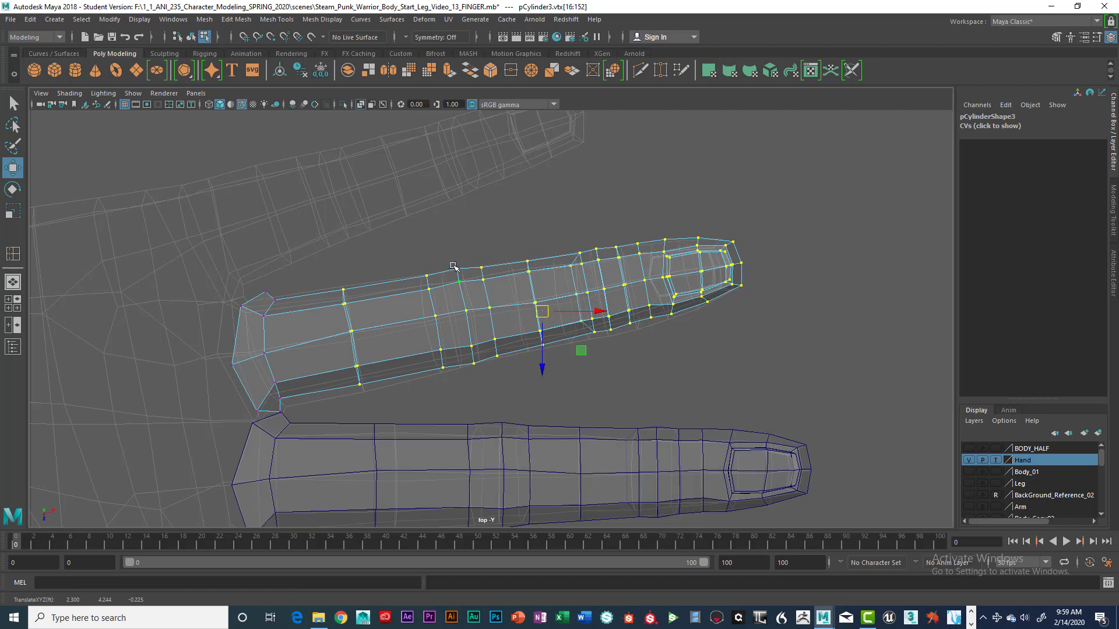
Select the new copy's vertices from the middle joint to the tip and slide them toward the palm to match the reference finger
{"action": "left_click_drag", "start_coordinate": [452, 266], "coordinate": [677, 318]}
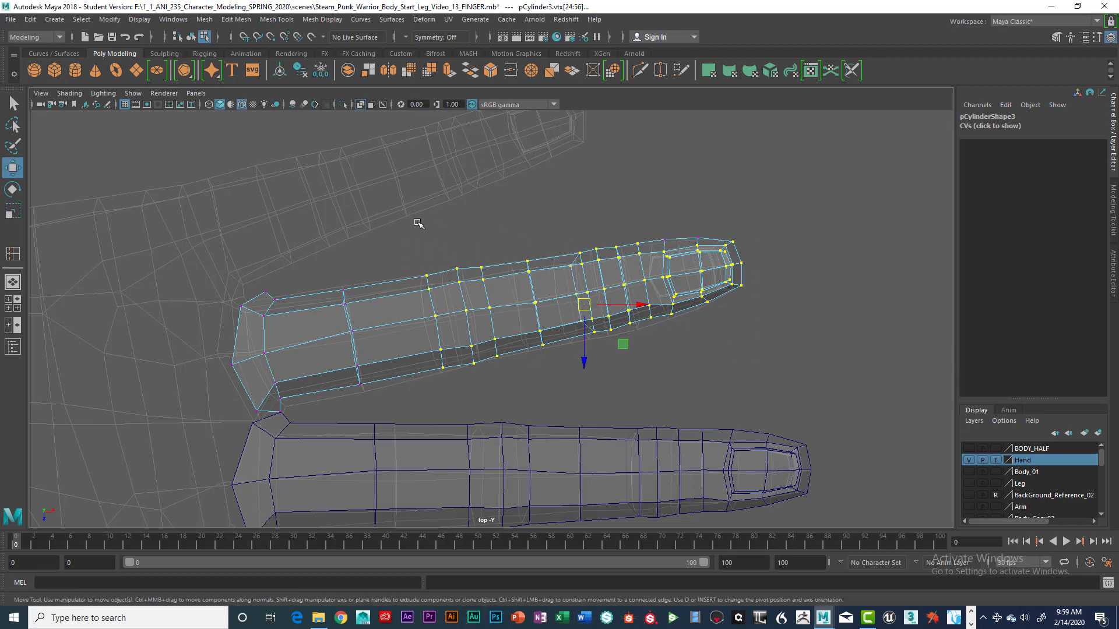
{"action": "left_click_drag", "start_coordinate": [419, 223], "coordinate": [743, 368]}
{"action": "left_click_drag", "start_coordinate": [590, 304], "coordinate": [574, 305]}
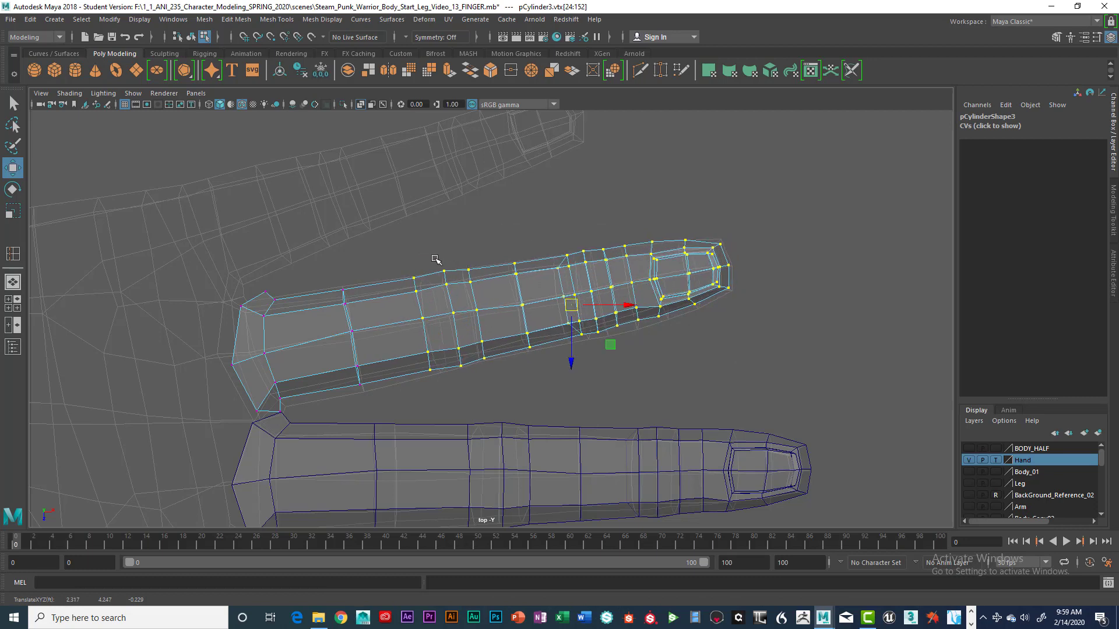
Select the finger copy's vertices from the last joint to the tip and scale them slightly wider across the finger to match the reference
{"action": "left_click_drag", "start_coordinate": [436, 259], "coordinate": [737, 371]}
{"action": "left_click_drag", "start_coordinate": [426, 219], "coordinate": [743, 388]}
{"action": "left_click_drag", "start_coordinate": [412, 222], "coordinate": [609, 305]}
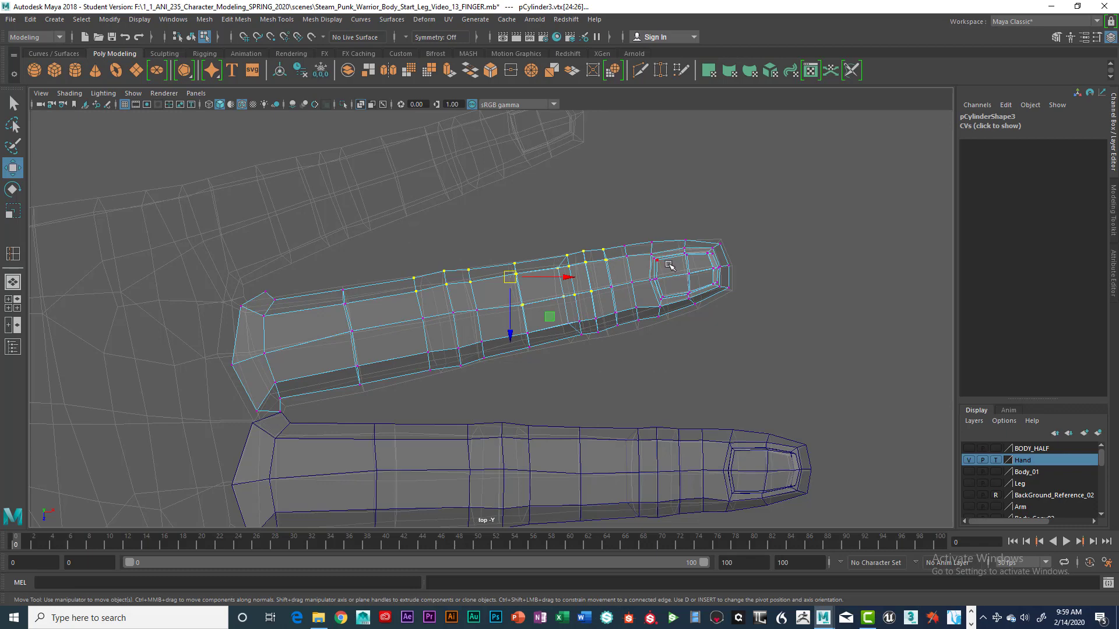
{"action": "scroll", "coordinate": [657, 260], "scroll_direction": "up", "scroll_amount": 1}
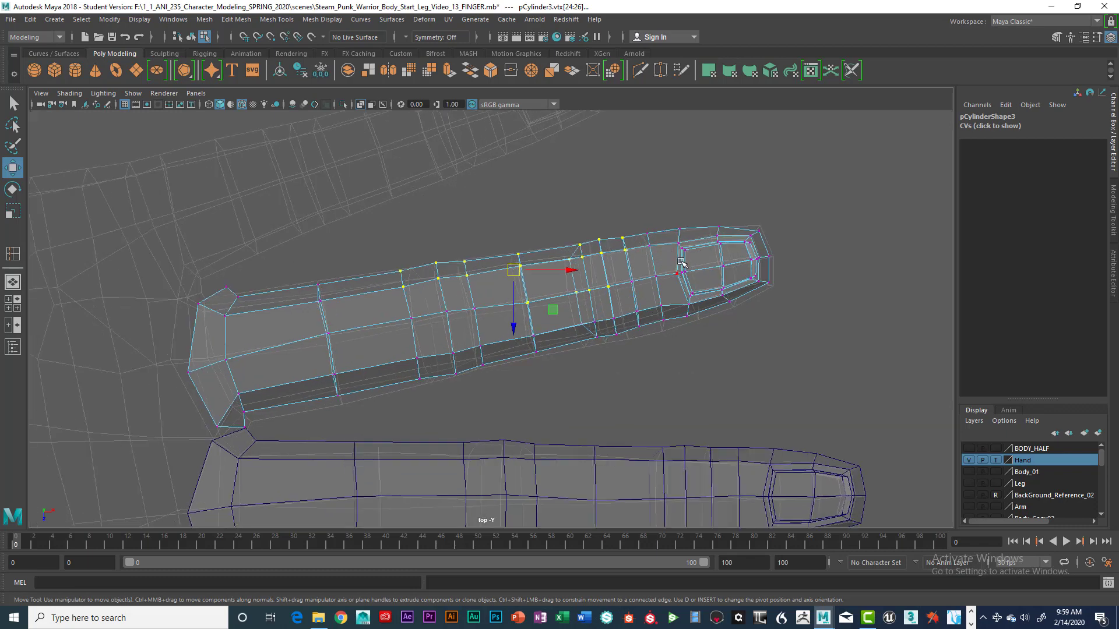
{"action": "middle_click_drag", "start_coordinate": [682, 263], "coordinate": [626, 276], "text": "alt"}
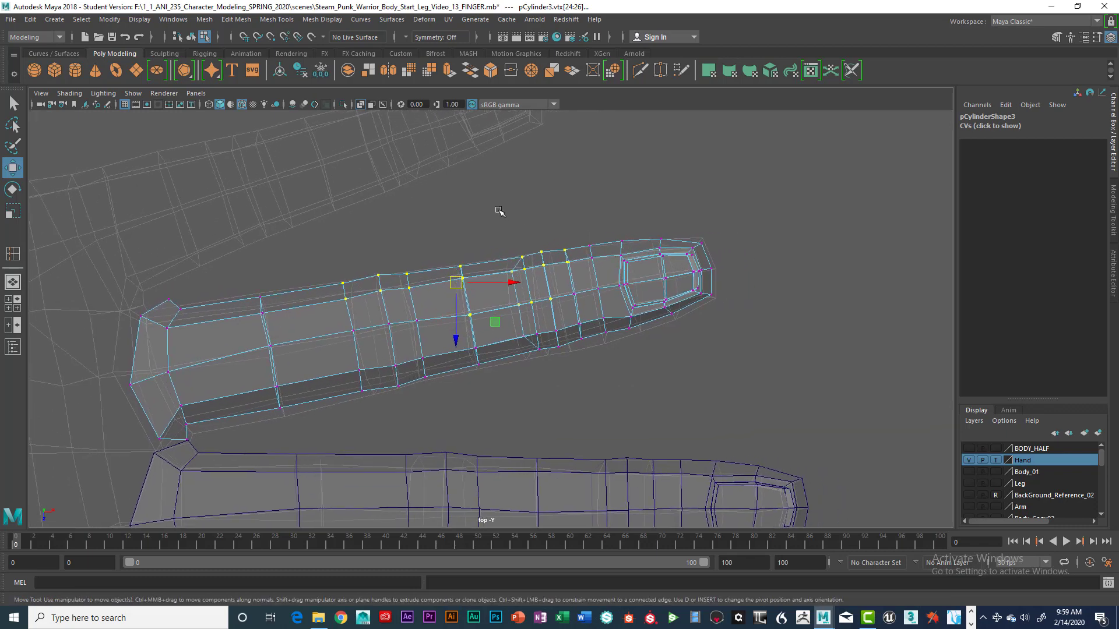
{"action": "left_click_drag", "start_coordinate": [499, 211], "coordinate": [757, 386]}
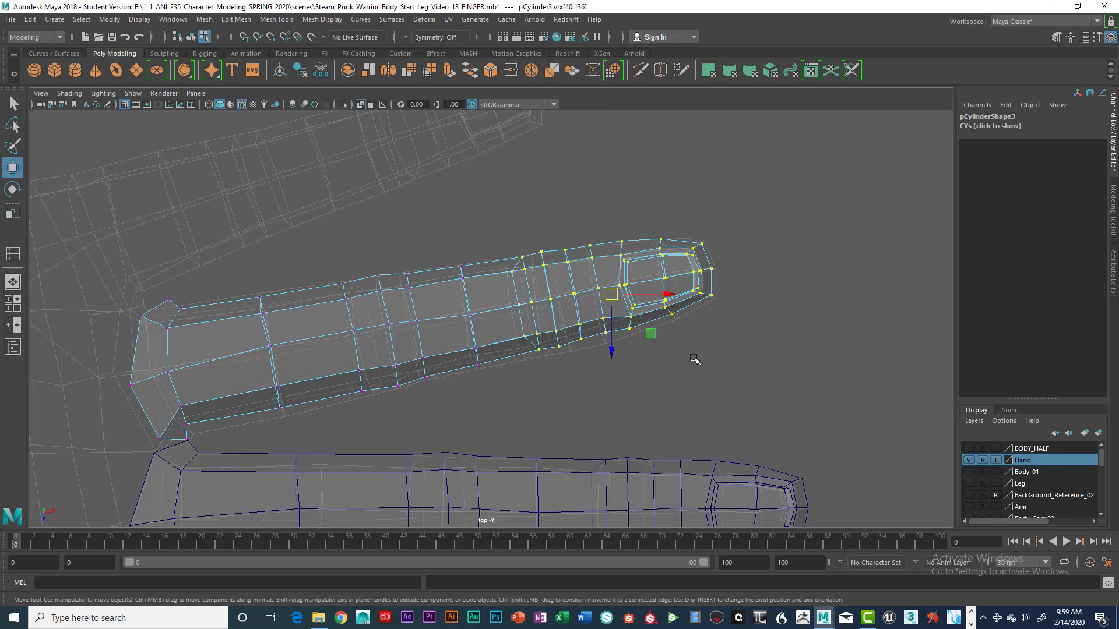
{"action": "key", "text": "r"}
{"action": "left_click_drag", "start_coordinate": [612, 296], "coordinate": [612, 297]}
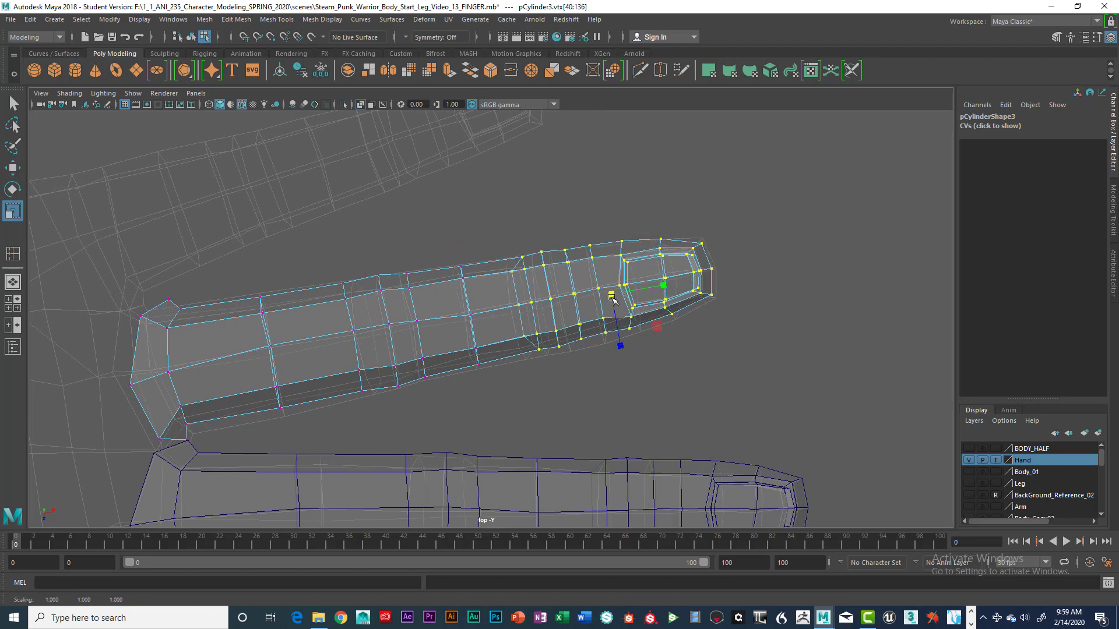
{"action": "key", "text": "ctrl+z"}
{"action": "left_click_drag", "start_coordinate": [621, 347], "coordinate": [622, 348]}
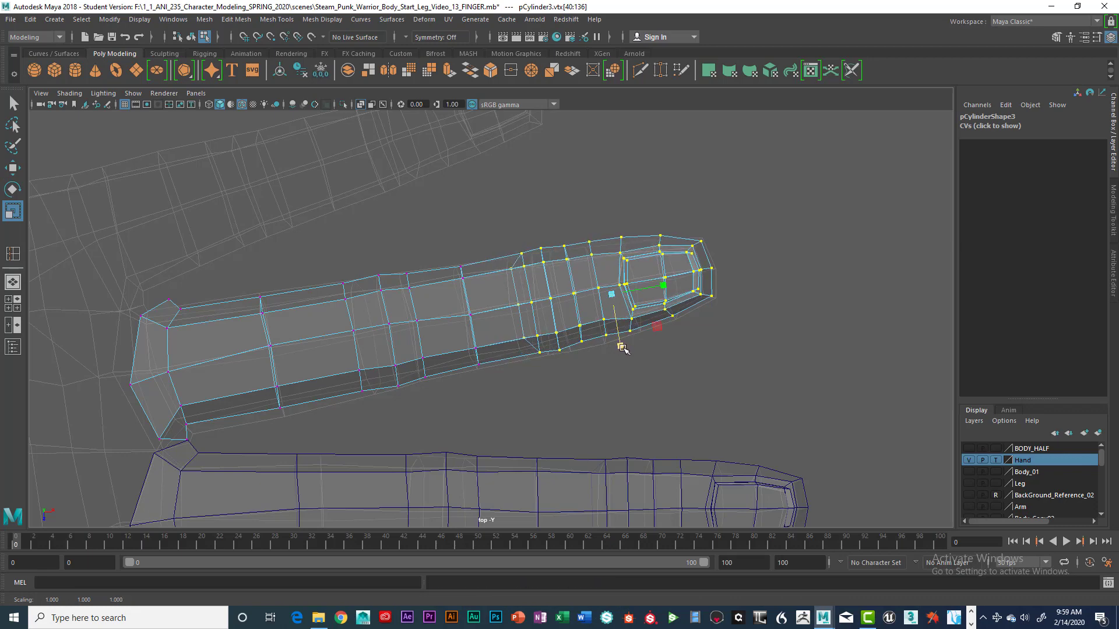
{"action": "middle_click_drag", "start_coordinate": [744, 303], "coordinate": [887, 325], "text": "alt"}
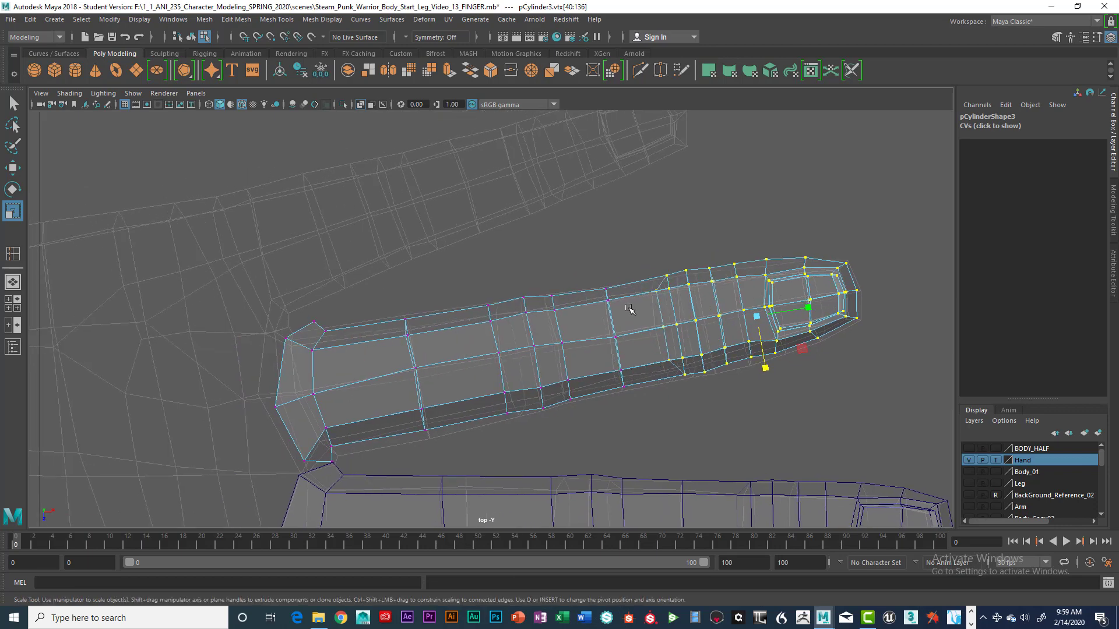
Return the fitted finger copy to object mode and duplicate it for the remaining reference finger
{"action": "right_click", "coordinate": [628, 282]}
{"action": "right_click_drag", "start_coordinate": [607, 353], "coordinate": [607, 353]}
{"action": "scroll", "coordinate": [605, 343], "scroll_direction": "down", "scroll_amount": 5}
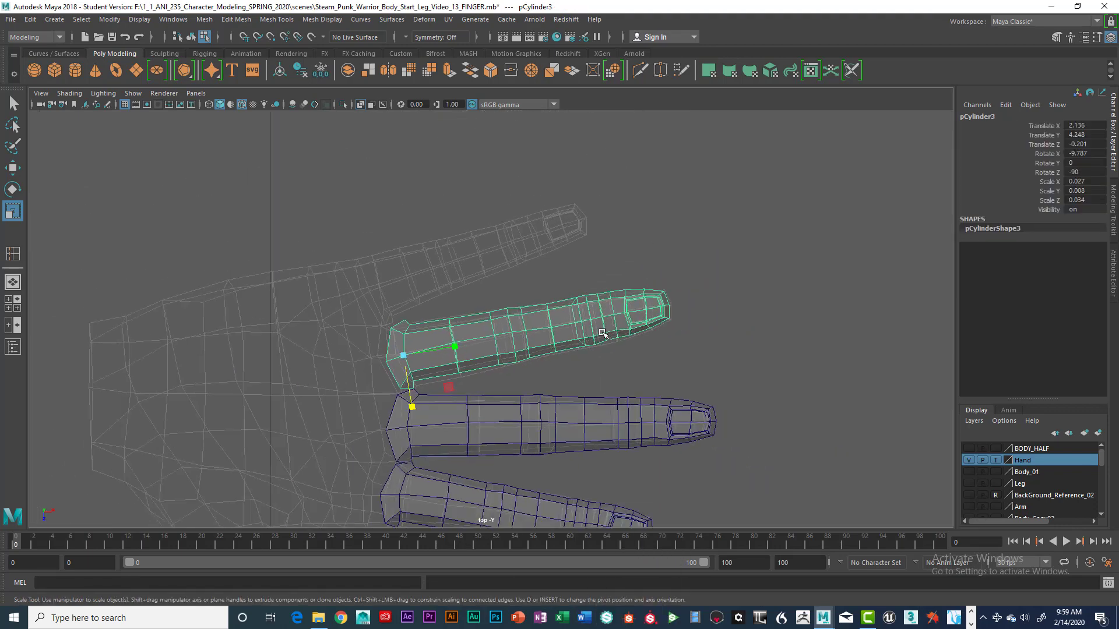
{"action": "middle_click_drag", "start_coordinate": [598, 330], "coordinate": [607, 345], "text": "alt"}
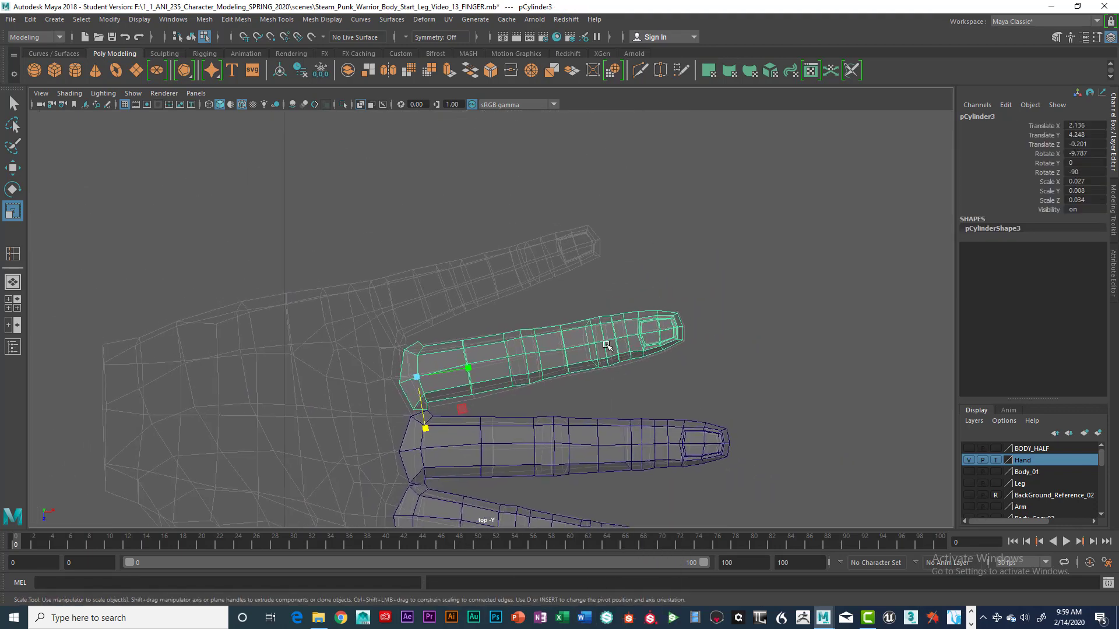
{"action": "key", "text": "q"}
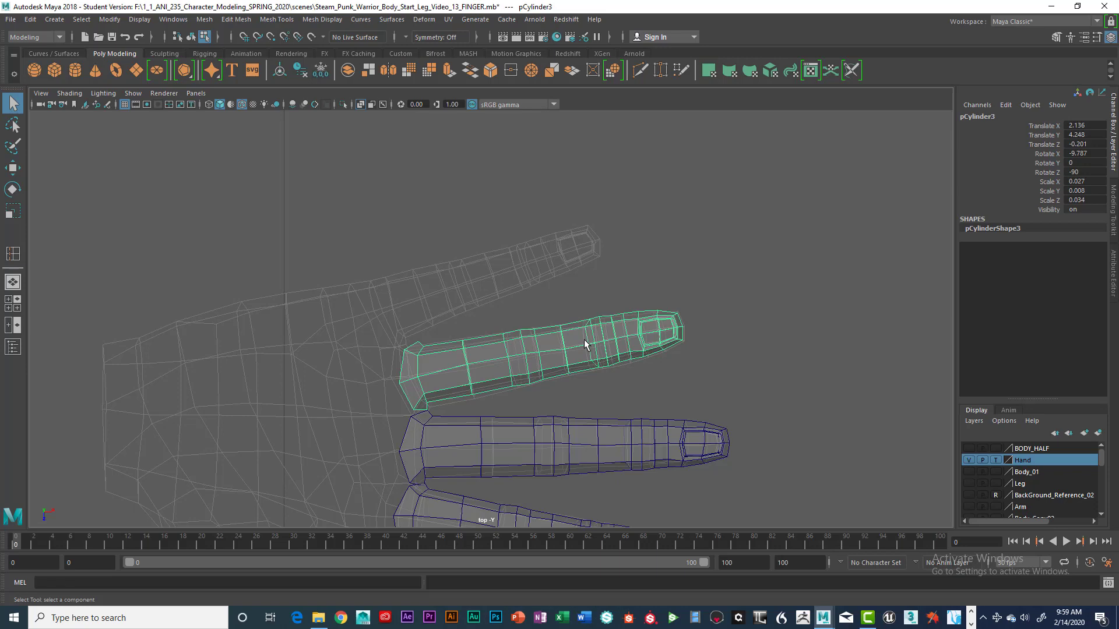
{"action": "key", "text": "ctrl+d"}
Move the new duplicate onto the outermost reference finger at about X 2.115, Z -0.271 and rotate it to about -18.01° in X
{"action": "scroll", "coordinate": [550, 342], "scroll_direction": "up", "scroll_amount": 5}
{"action": "key", "text": "w"}
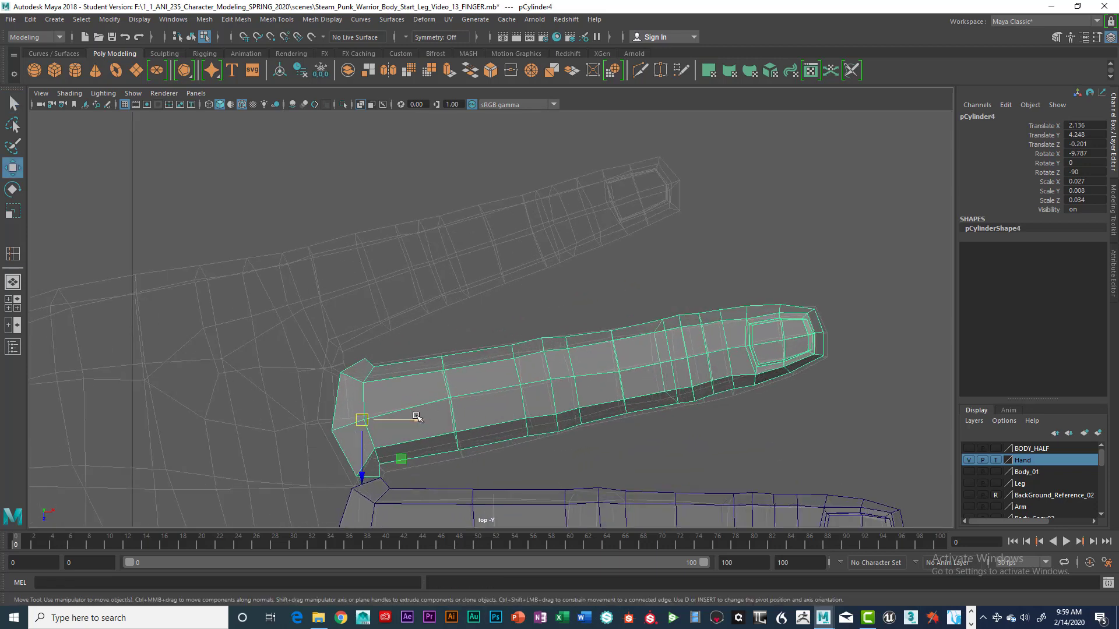
{"action": "left_click_drag", "start_coordinate": [383, 423], "coordinate": [357, 267]}
{"action": "key", "text": "e"}
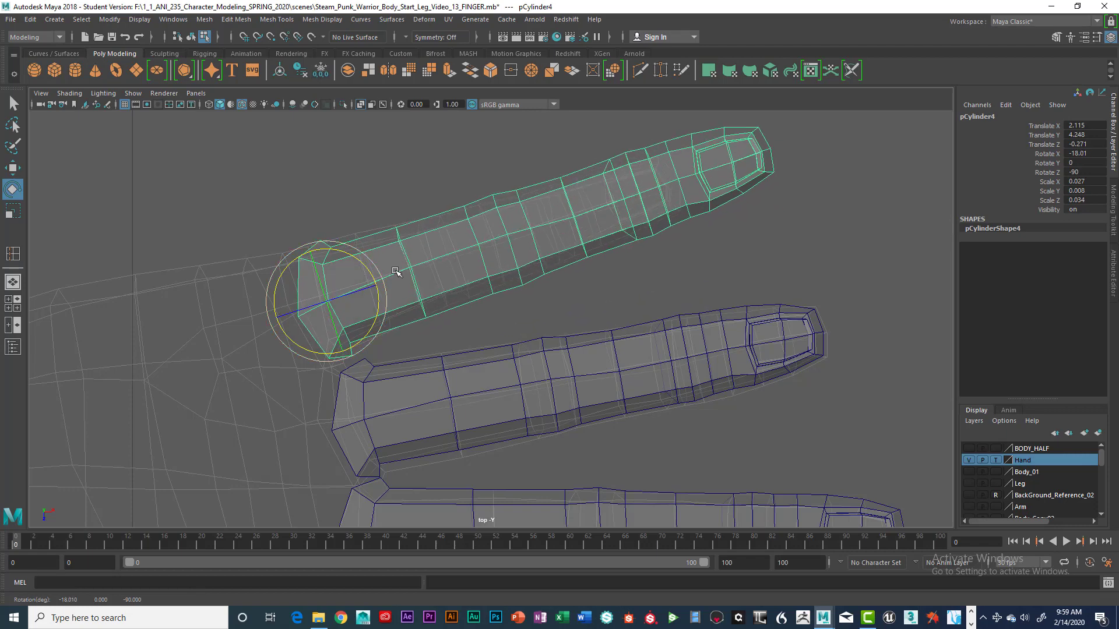
Scale the new duplicate uniformly down to about 0.025, 0.007, 0.032
{"action": "middle_click_drag", "start_coordinate": [459, 278], "coordinate": [391, 346], "text": "alt"}
{"action": "scroll", "coordinate": [433, 326], "scroll_direction": "up", "scroll_amount": 2}
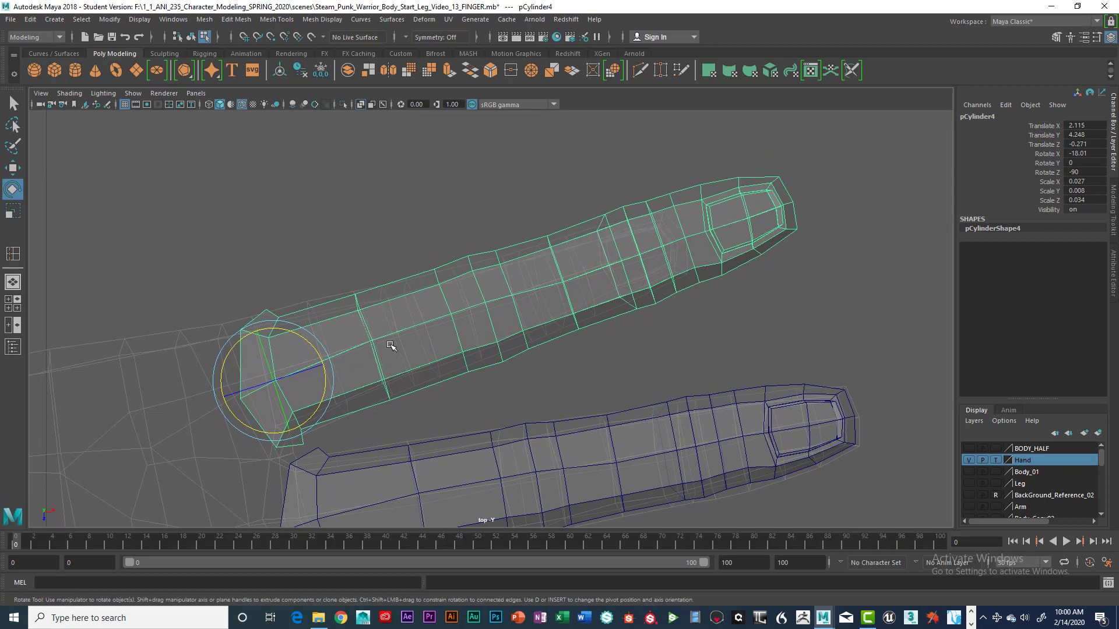
{"action": "key", "text": "w"}
{"action": "key", "text": "e"}
{"action": "key", "text": "r"}
{"action": "left_click", "coordinate": [271, 381]}
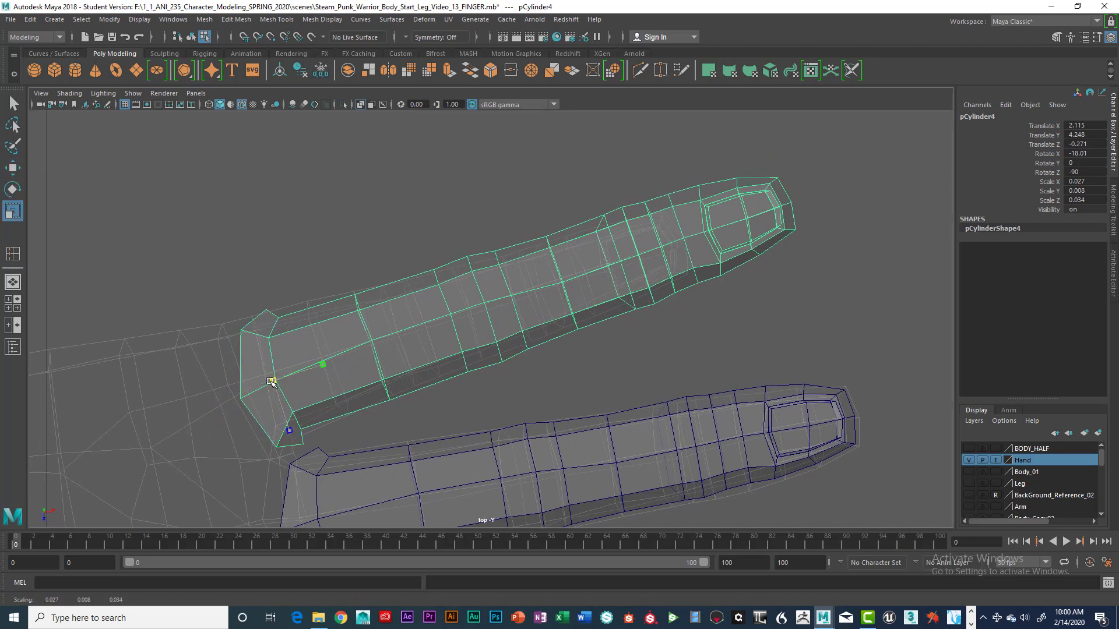
{"action": "mouse_move", "coordinate": [271, 381]}
{"action": "left_mouse_down"}
{"action": "mouse_move", "coordinate": [230, 381]}
{"action": "mouse_move", "coordinate": [288, 376]}
{"action": "mouse_move", "coordinate": [269, 369]}
{"action": "mouse_move", "coordinate": [267, 379]}
{"action": "mouse_move", "coordinate": [260, 358]}
{"action": "mouse_move", "coordinate": [362, 353]}
{"action": "mouse_move", "coordinate": [275, 369]}
{"action": "mouse_move", "coordinate": [366, 351]}
{"action": "mouse_move", "coordinate": [264, 384]}
{"action": "left_mouse_up"}
Move the duplicate to about X 2.11, Z -0.27 and adjust its rotation to about -17.435° in X
{"action": "key", "text": "w"}
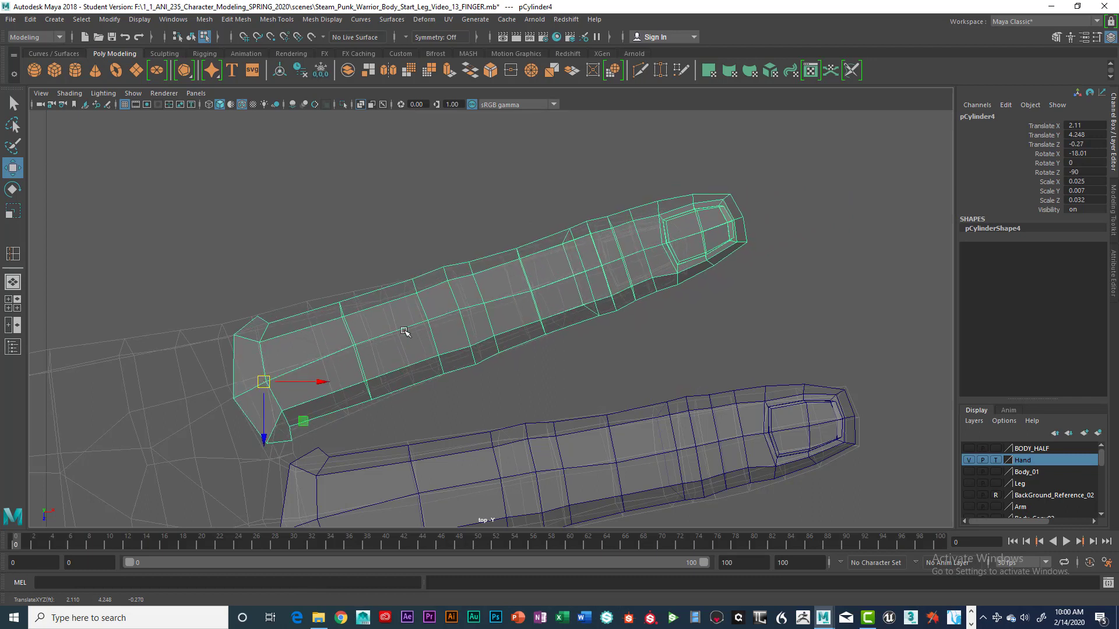
{"action": "key", "text": "e"}
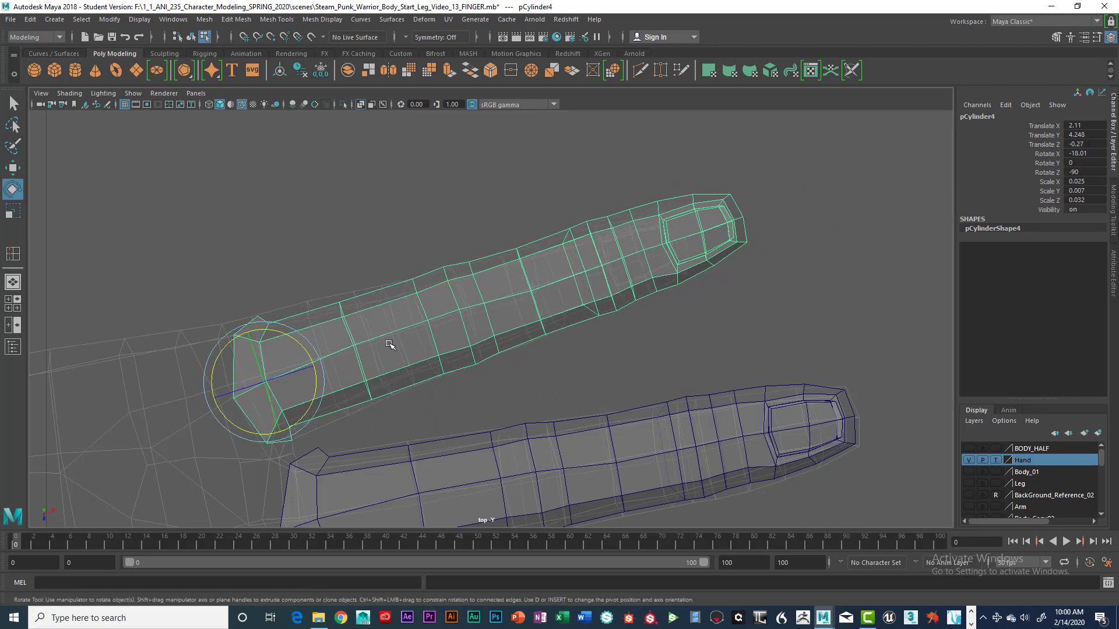
{"action": "left_click_drag", "start_coordinate": [312, 360], "coordinate": [308, 357]}
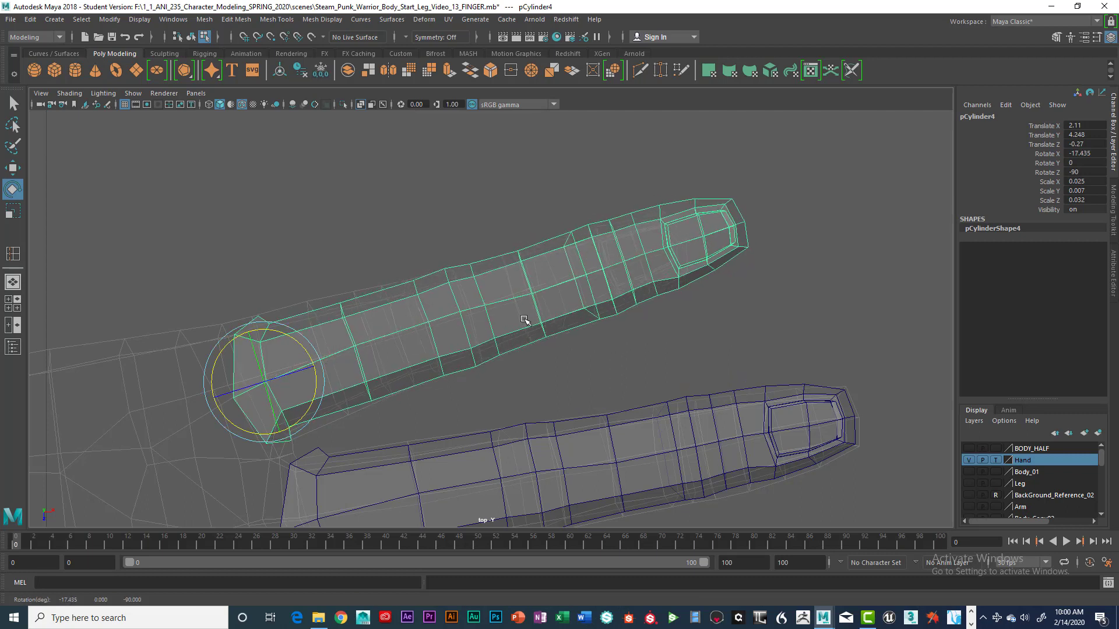
Lasso all of the duplicate's vertices beyond its base section and slide them toward the palm
{"action": "key", "text": "w"}
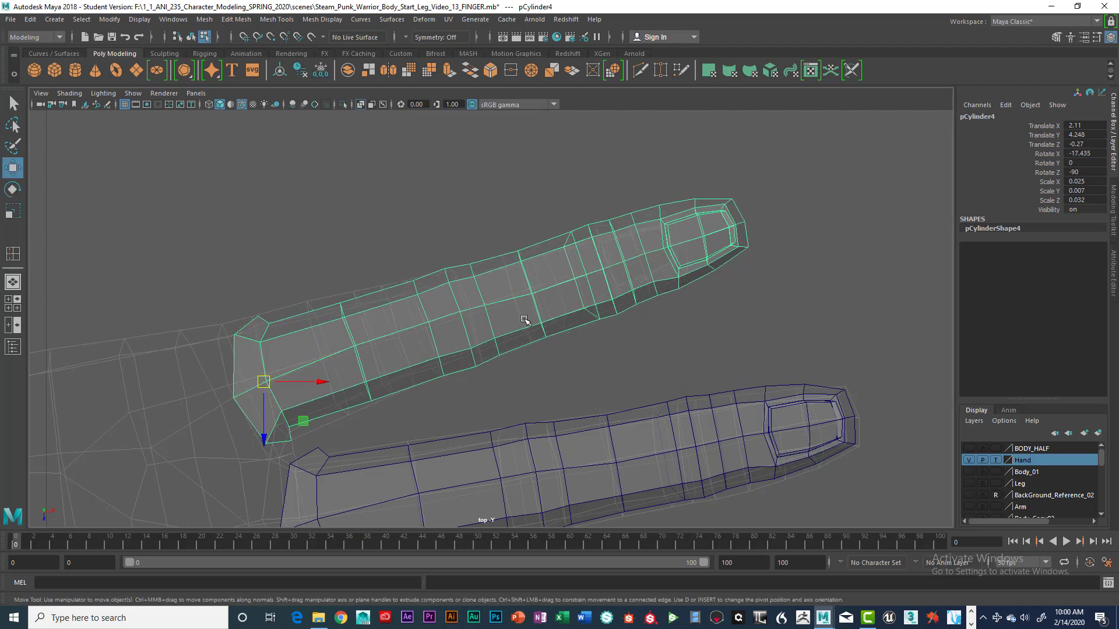
{"action": "right_click_drag", "start_coordinate": [417, 293], "coordinate": [361, 284]}
{"action": "left_click", "coordinate": [11, 128]}
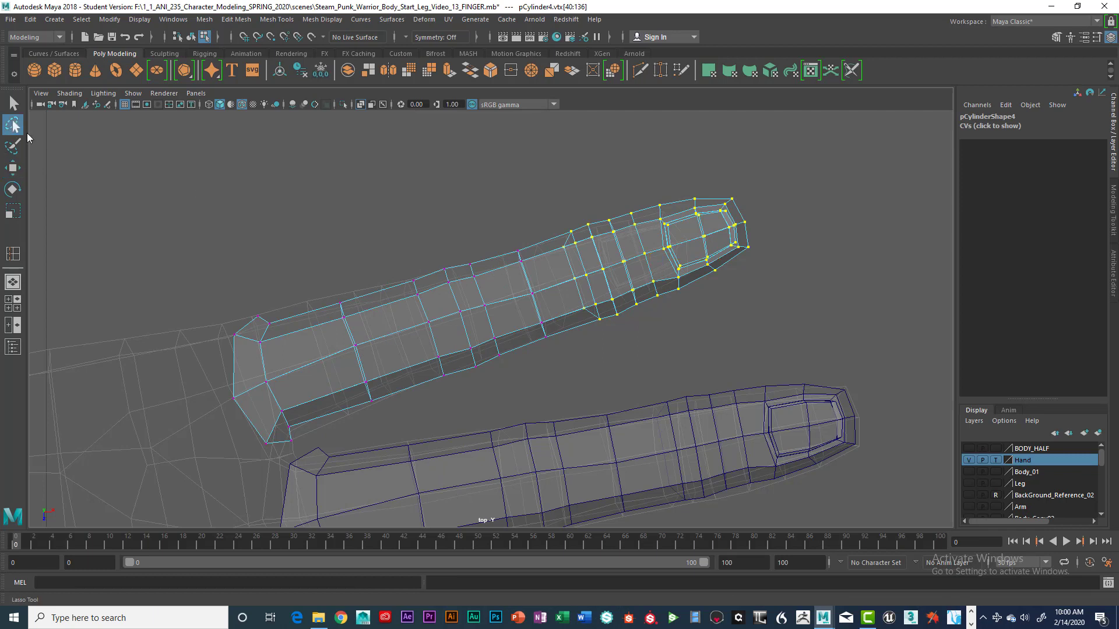
{"action": "mouse_move", "coordinate": [319, 266]}
{"action": "left_mouse_down"}
{"action": "mouse_move", "coordinate": [345, 376]}
{"action": "mouse_move", "coordinate": [547, 399]}
{"action": "mouse_move", "coordinate": [856, 254]}
{"action": "mouse_move", "coordinate": [664, 173]}
{"action": "left_mouse_up"}
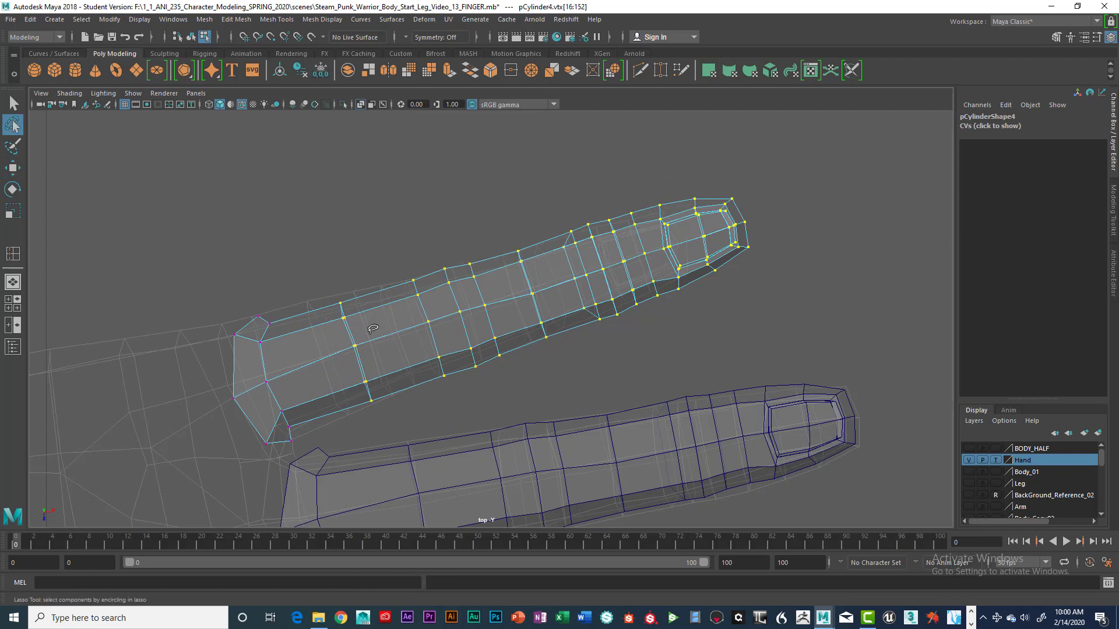
{"action": "key", "text": "e"}
{"action": "key", "text": "w"}
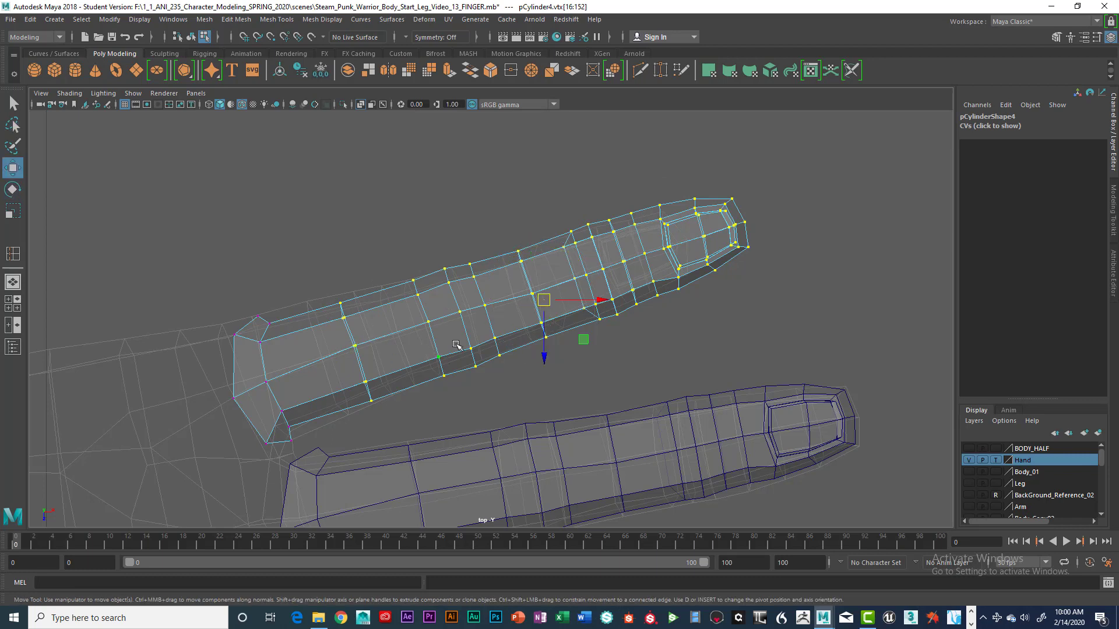
{"action": "left_click_drag", "start_coordinate": [544, 300], "coordinate": [517, 308]}
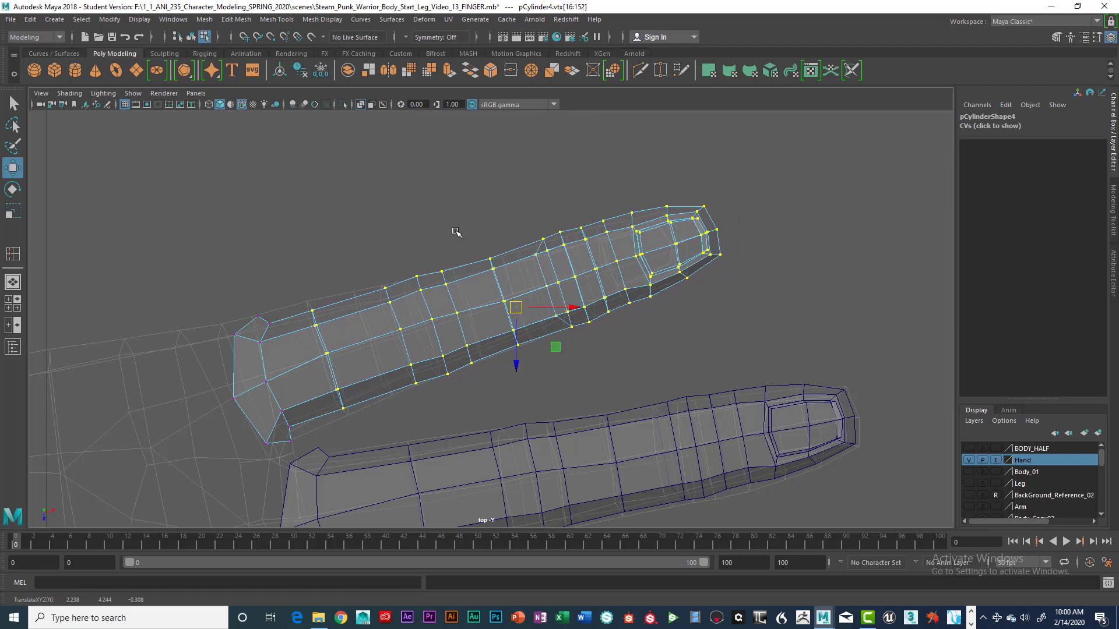
Select the duplicate's vertices from the first edge loop of the middle joint to the tip and slide them slightly toward the palm
{"action": "left_click_drag", "start_coordinate": [352, 213], "coordinate": [718, 322]}
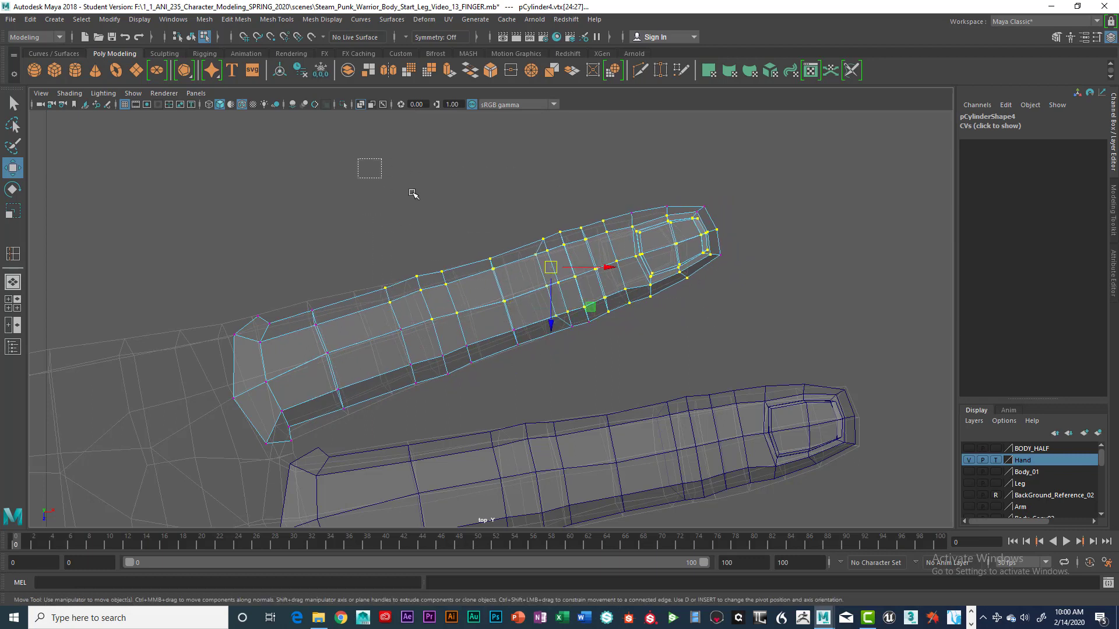
{"action": "left_click_drag", "start_coordinate": [358, 159], "coordinate": [737, 380]}
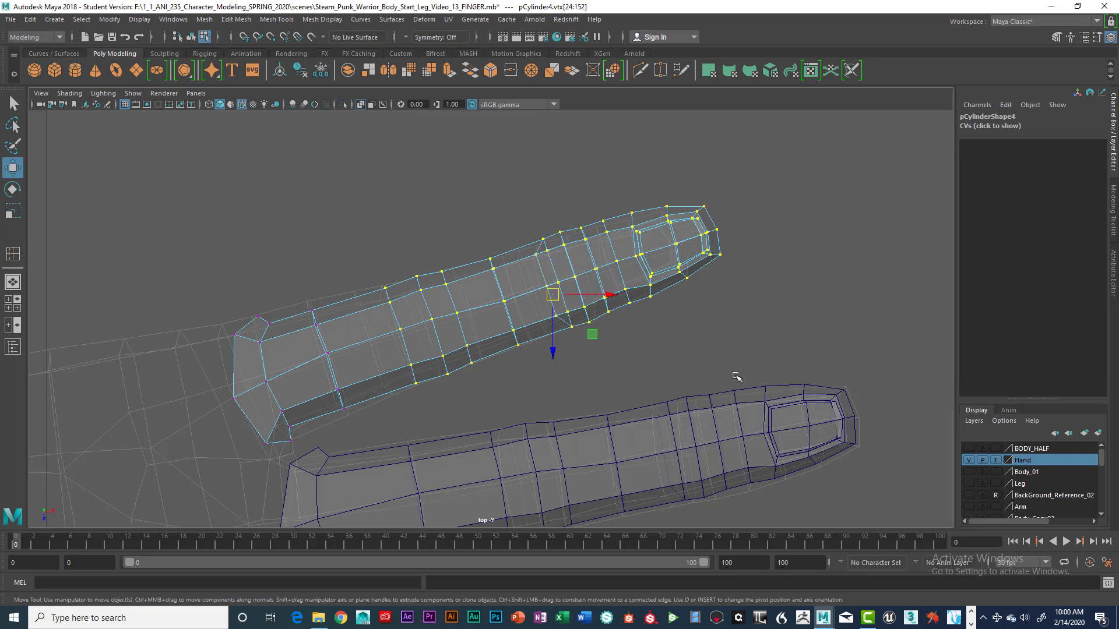
{"action": "left_click_drag", "start_coordinate": [569, 298], "coordinate": [547, 298]}
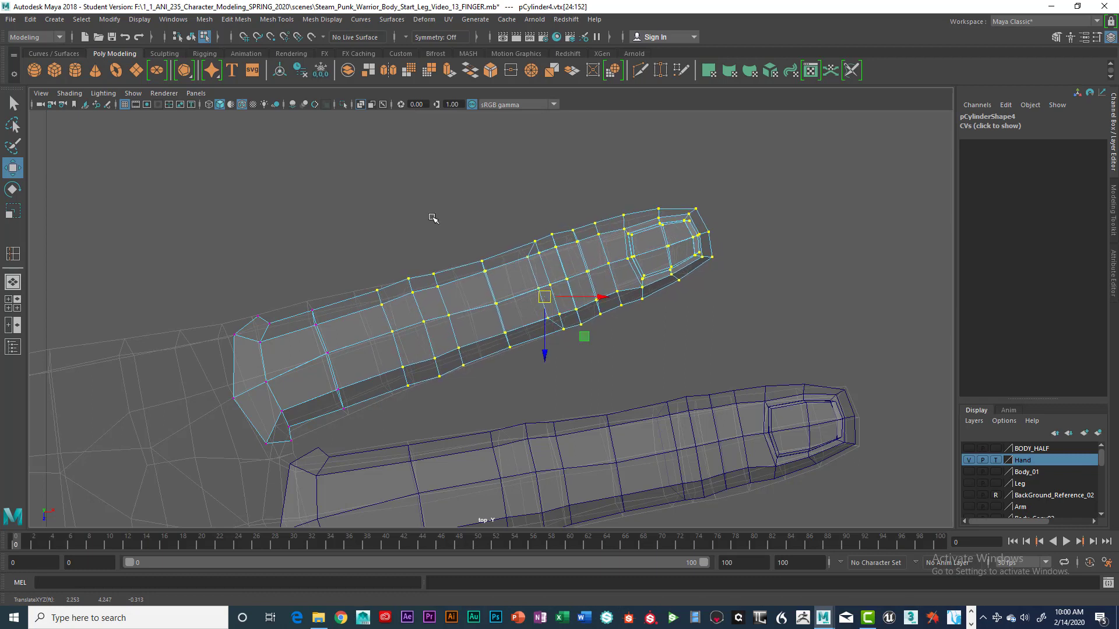
Lasso the vertices from the middle joint's second edge loop to the tip and nudge them slightly toward the palm
{"action": "left_click_drag", "start_coordinate": [387, 203], "coordinate": [574, 351]}
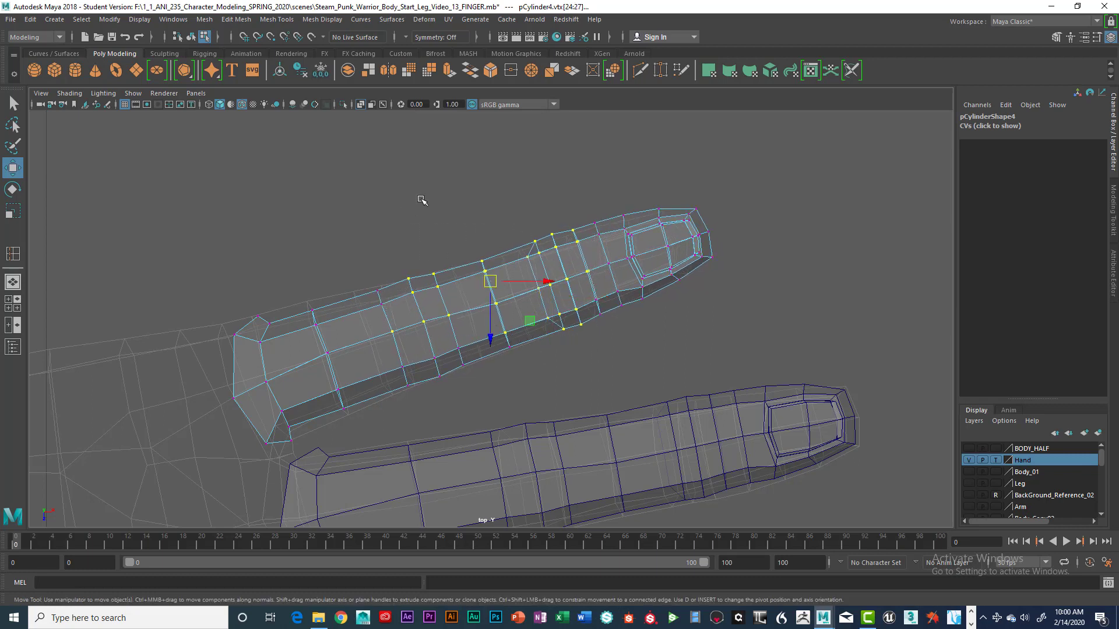
{"action": "left_click", "coordinate": [420, 204]}
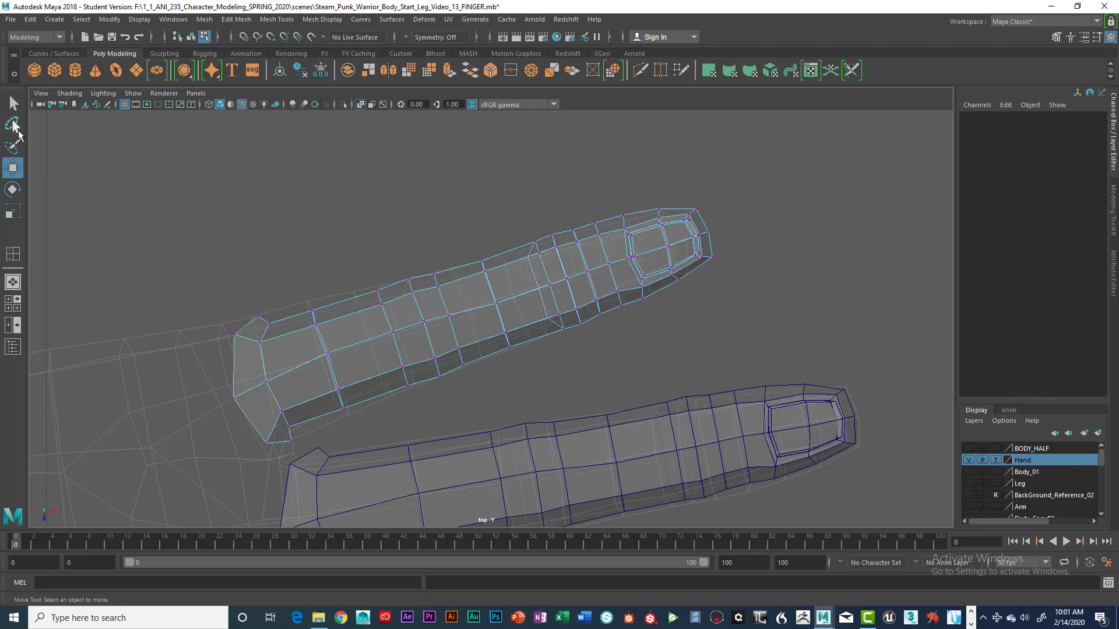
{"action": "left_click", "coordinate": [16, 130]}
{"action": "mouse_move", "coordinate": [437, 238]}
{"action": "left_mouse_down"}
{"action": "mouse_move", "coordinate": [394, 268]}
{"action": "mouse_move", "coordinate": [411, 338]}
{"action": "mouse_move", "coordinate": [510, 386]}
{"action": "mouse_move", "coordinate": [492, 174]}
{"action": "mouse_move", "coordinate": [484, 181]}
{"action": "left_mouse_up"}
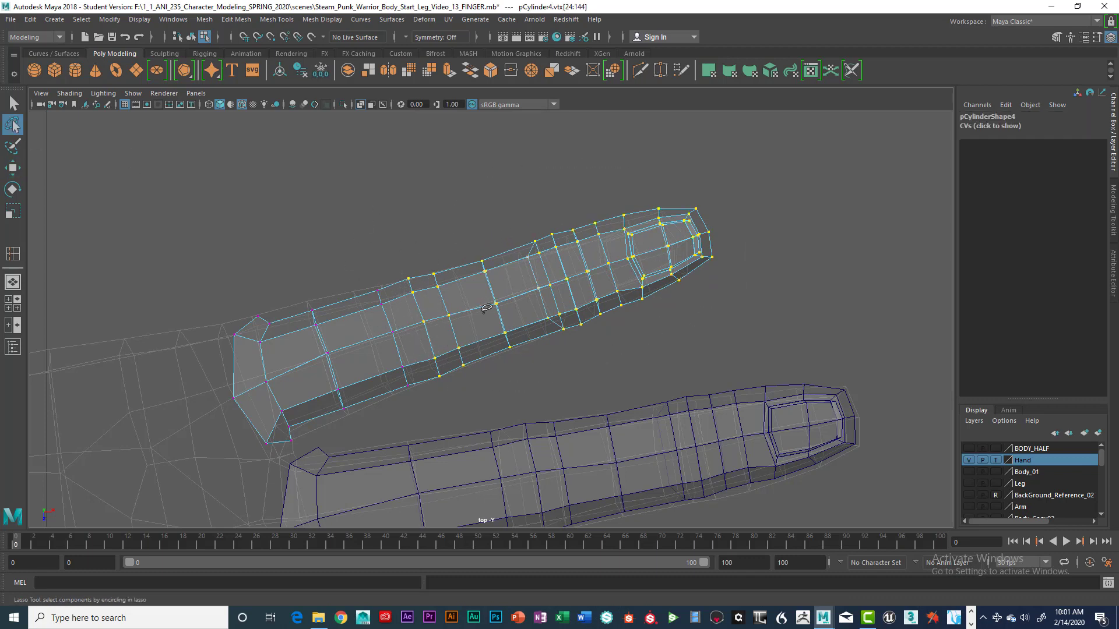
{"action": "mouse_move", "coordinate": [433, 247]}
{"action": "left_mouse_down"}
{"action": "mouse_move", "coordinate": [401, 283]}
{"action": "mouse_move", "coordinate": [440, 381]}
{"action": "mouse_move", "coordinate": [748, 225]}
{"action": "mouse_move", "coordinate": [401, 220]}
{"action": "left_mouse_up"}
{"action": "key", "text": "w"}
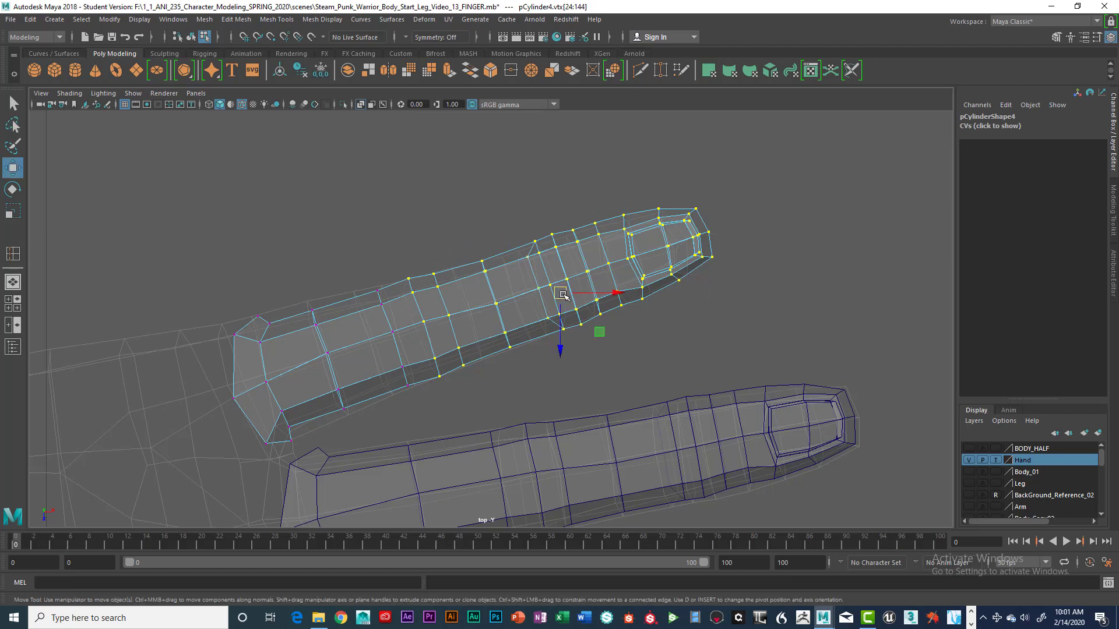
{"action": "left_click_drag", "start_coordinate": [563, 295], "coordinate": [561, 295]}
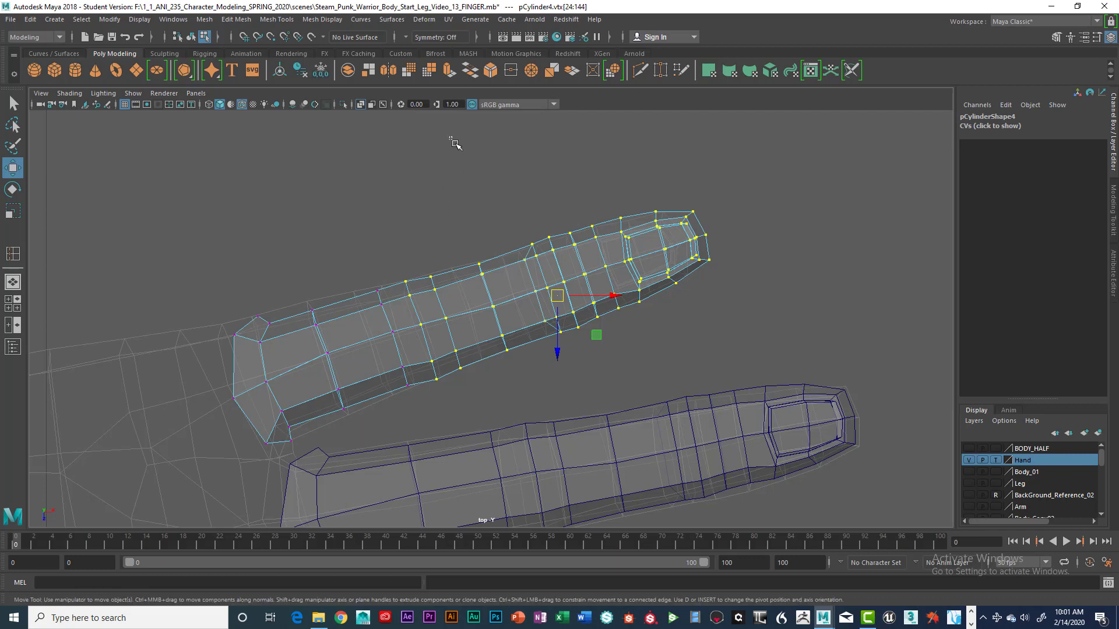
Select only the vertices beyond the middle joint, out to the tip, and slide them toward the palm
{"action": "left_click_drag", "start_coordinate": [449, 137], "coordinate": [804, 372]}
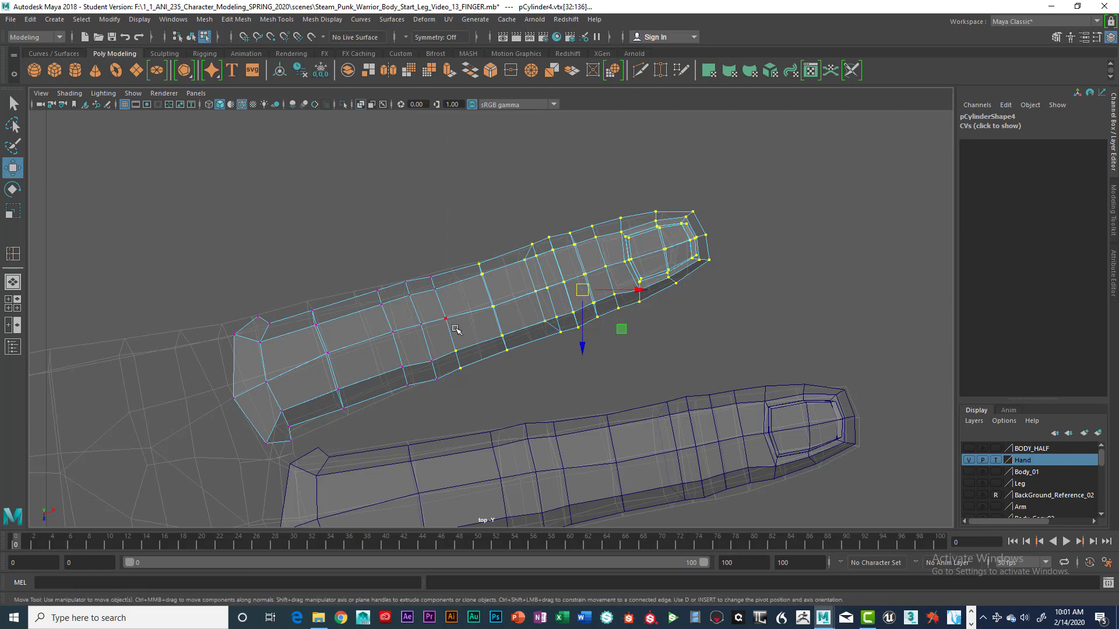
{"action": "left_click_drag", "start_coordinate": [456, 348], "coordinate": [458, 347], "text": "ctrl"}
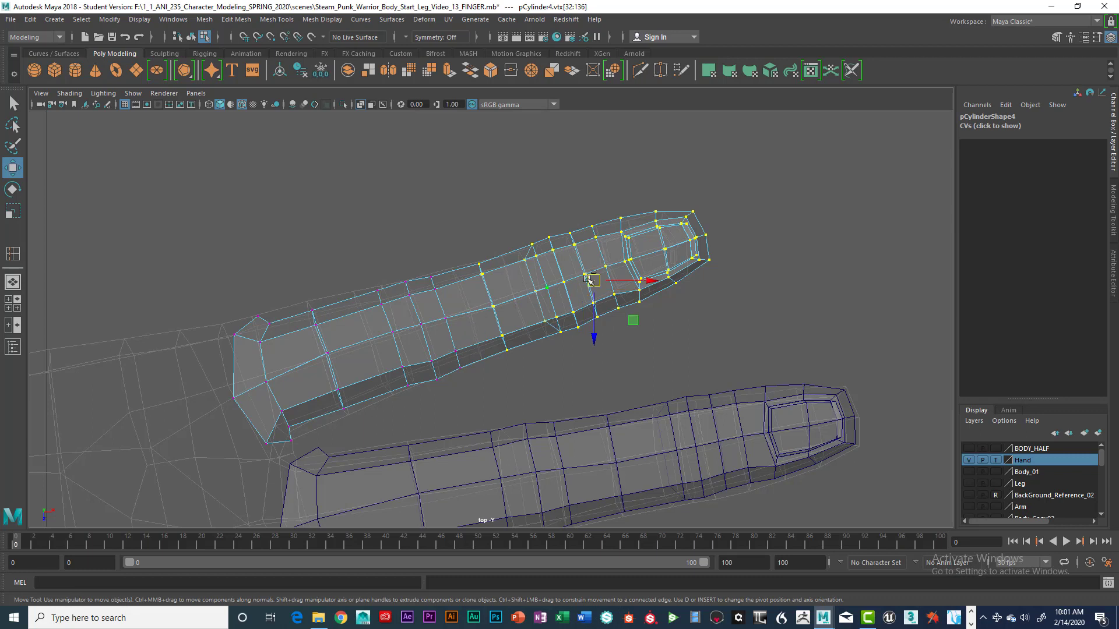
{"action": "left_click_drag", "start_coordinate": [593, 280], "coordinate": [583, 281]}
Select the vertices from the last joint to the tip and slide them toward the palm to match the reference fingertip
{"action": "left_click_drag", "start_coordinate": [502, 157], "coordinate": [785, 371]}
{"action": "left_click_drag", "start_coordinate": [607, 274], "coordinate": [596, 279]}
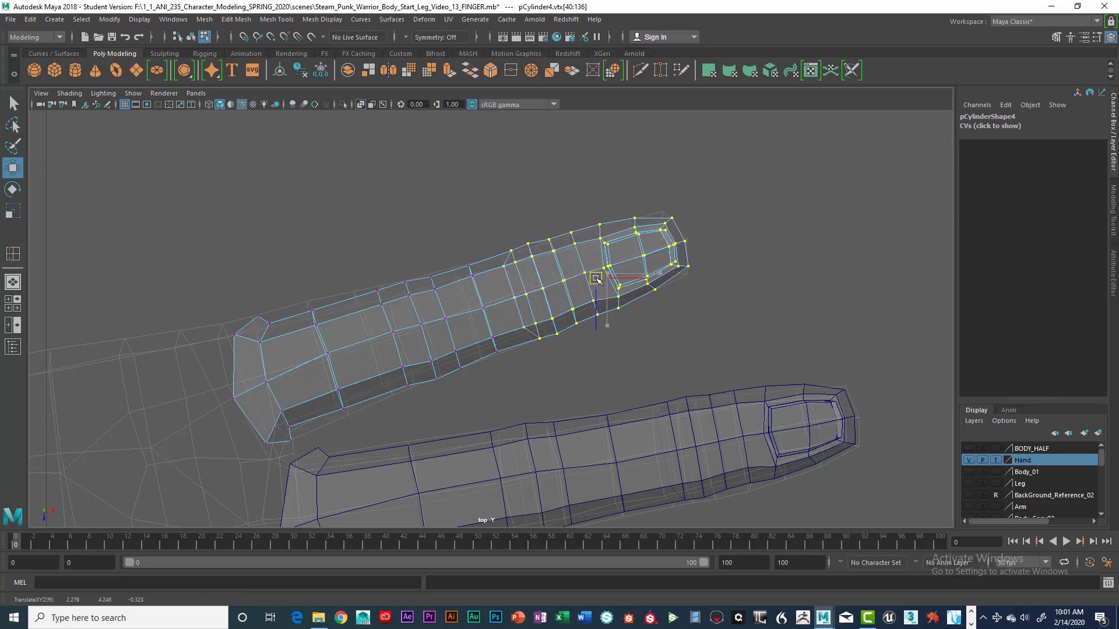
{"action": "left_click", "coordinate": [667, 263]}
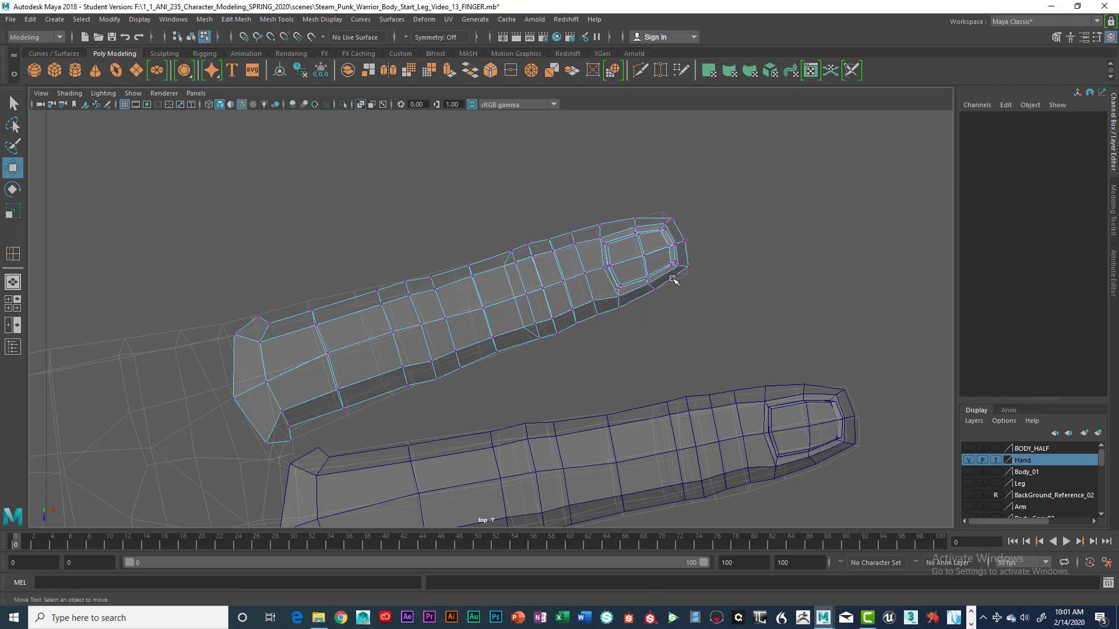
Reshape the finger's outer side near its base by moving the side vertices of the first three edge loops outward to the reference outline
{"action": "right_click_drag", "start_coordinate": [330, 282], "coordinate": [281, 285]}
{"action": "left_click_drag", "start_coordinate": [216, 274], "coordinate": [330, 284]}
{"action": "left_click", "coordinate": [268, 320]}
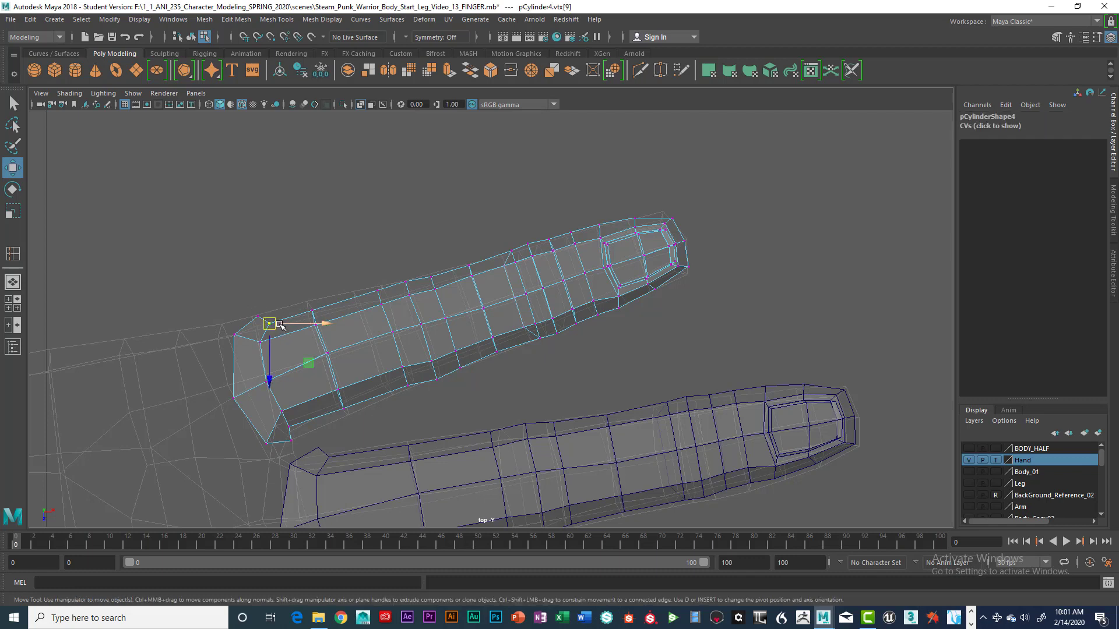
{"action": "left_click_drag", "start_coordinate": [269, 325], "coordinate": [321, 312]}
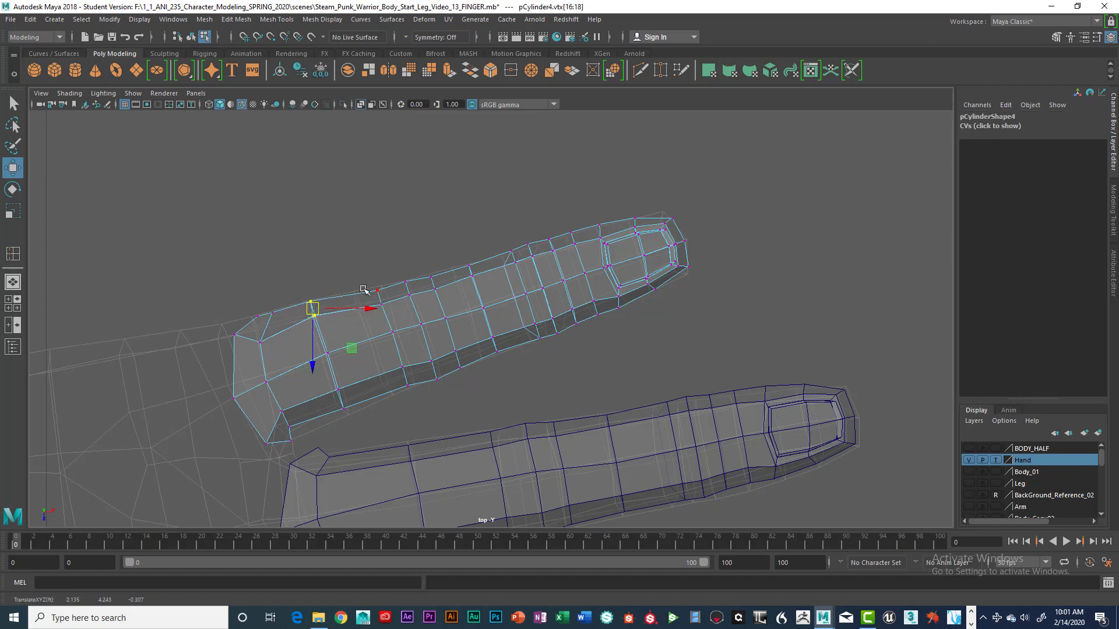
{"action": "left_click_drag", "start_coordinate": [365, 283], "coordinate": [383, 302]}
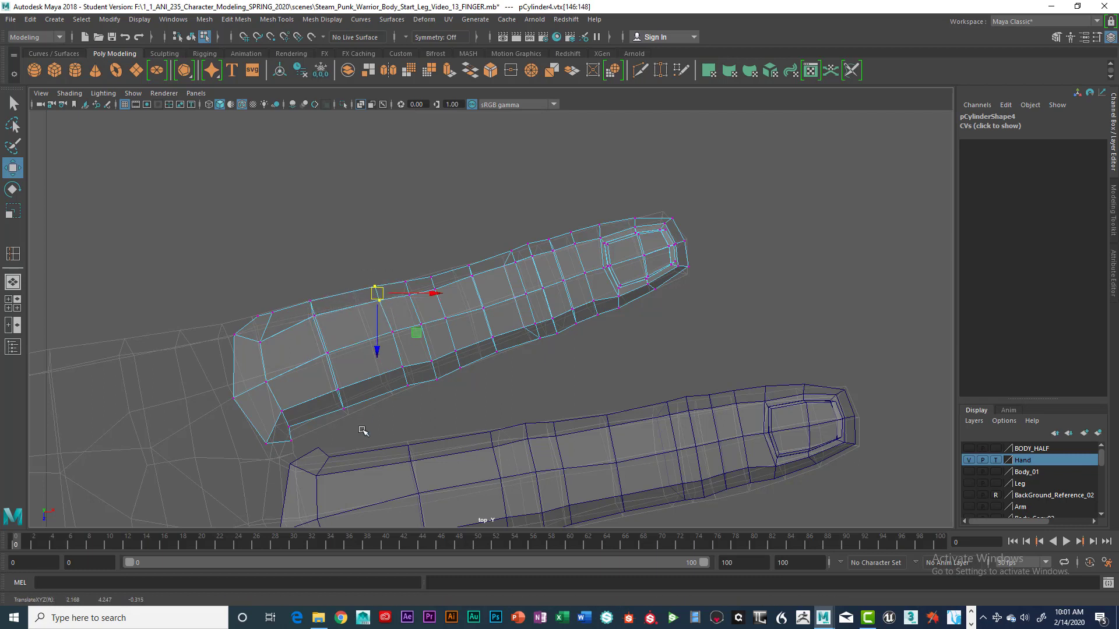
Move the base-end vertices on the side facing the neighboring finger outward, through the third edge loop, to match the reference width
{"action": "left_click_drag", "start_coordinate": [266, 406], "coordinate": [296, 441]}
{"action": "left_click", "coordinate": [342, 400]}
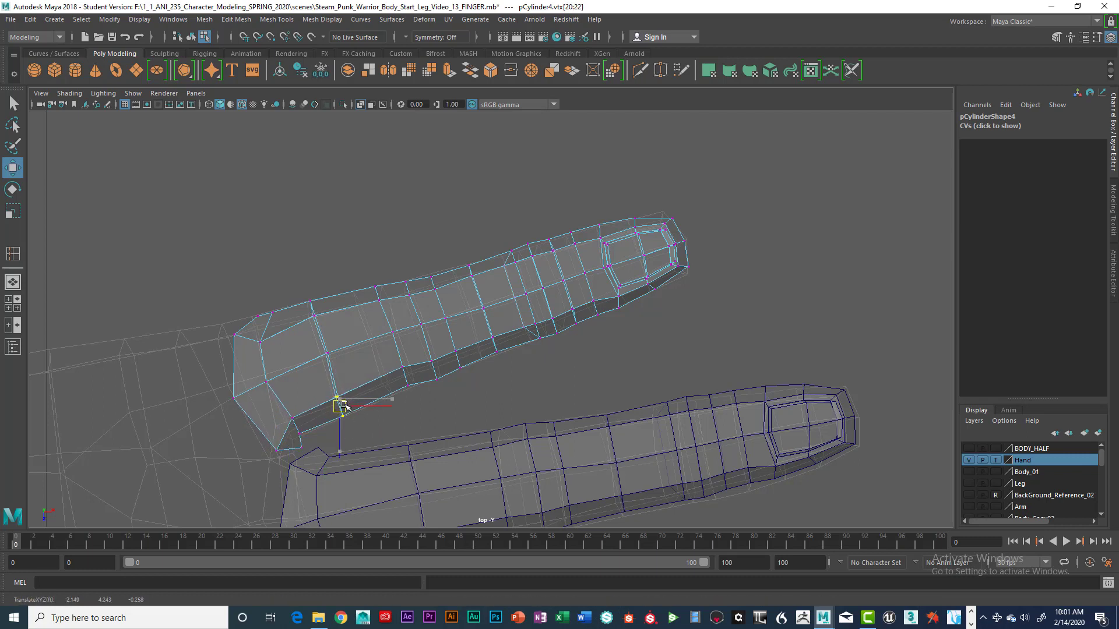
{"action": "left_click_drag", "start_coordinate": [392, 362], "coordinate": [407, 385]}
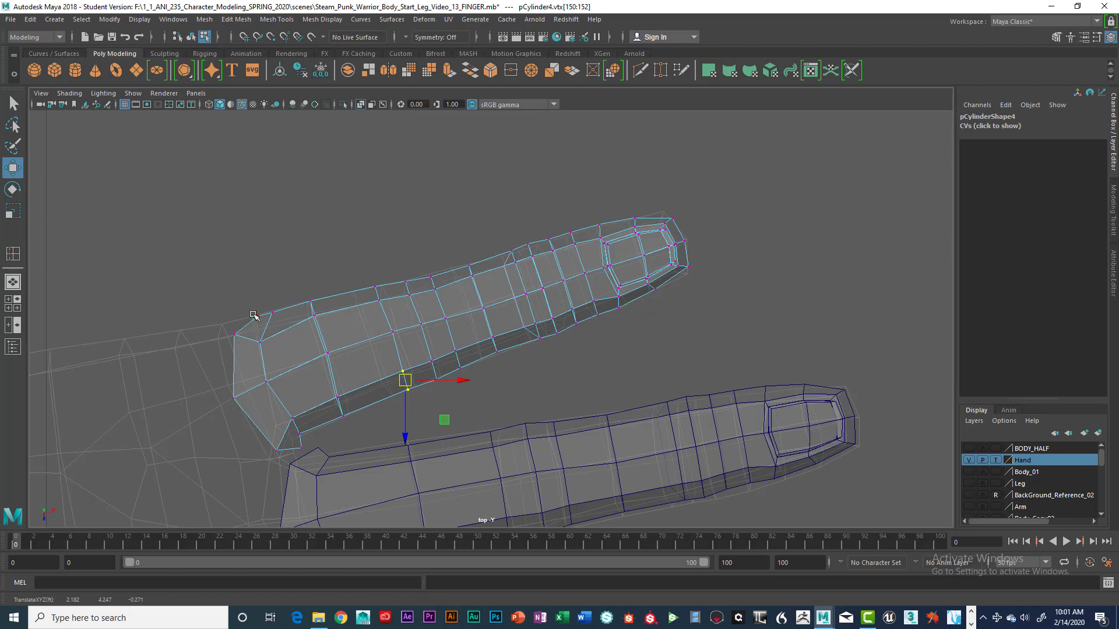
Pull the two outer corner vertices at the finger's base toward the palm, and return to object mode in the perspective view
{"action": "left_click", "coordinate": [234, 335]}
{"action": "left_click_drag", "start_coordinate": [233, 334], "coordinate": [252, 315]}
{"action": "left_click", "coordinate": [257, 317]}
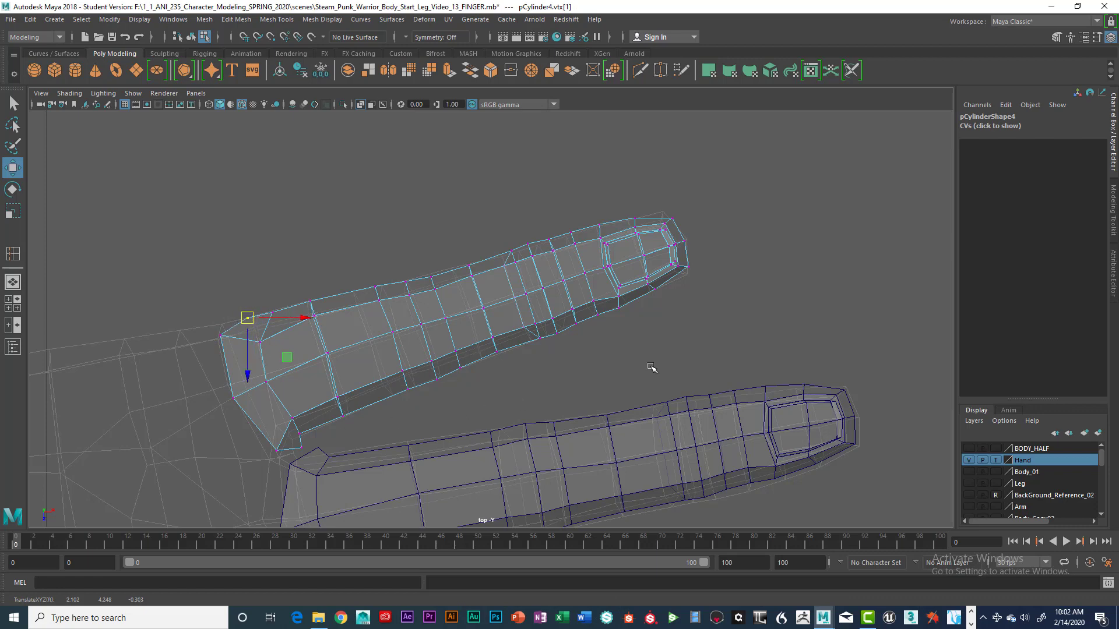
{"action": "right_click_drag", "start_coordinate": [645, 260], "coordinate": [577, 320]}
{"action": "key", "text": "space"}
{"action": "key", "text": "space"}
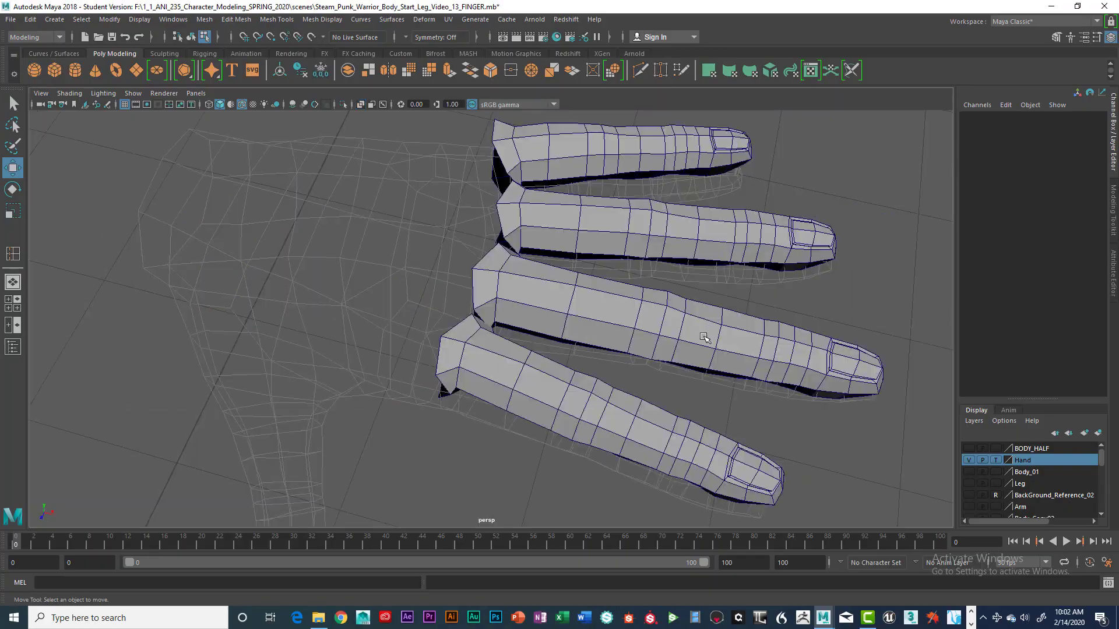